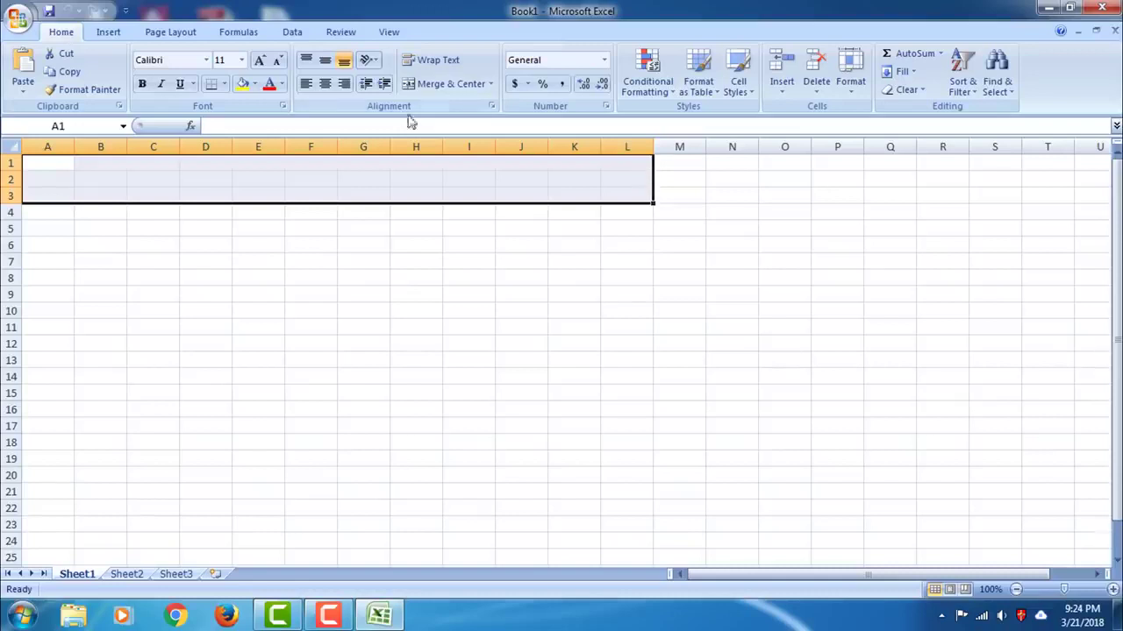
Merge cells A1:L3 with Merge Cells and type SALARY LIMITED COMPANY as the title
left_click(490, 84)
left_click(453, 142)
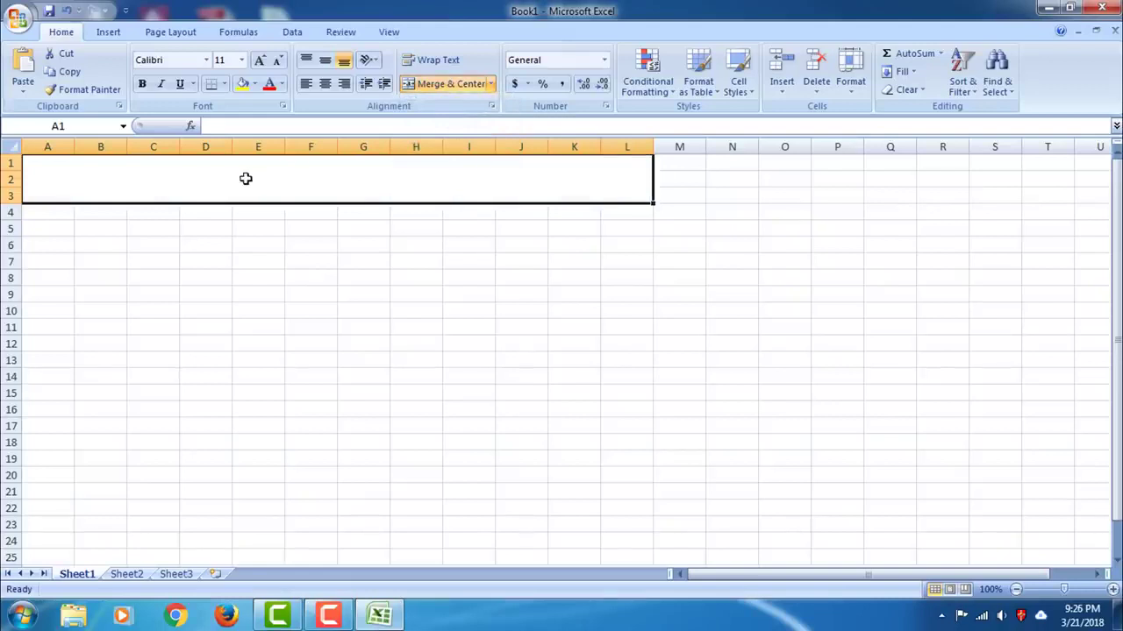
double_click(246, 178)
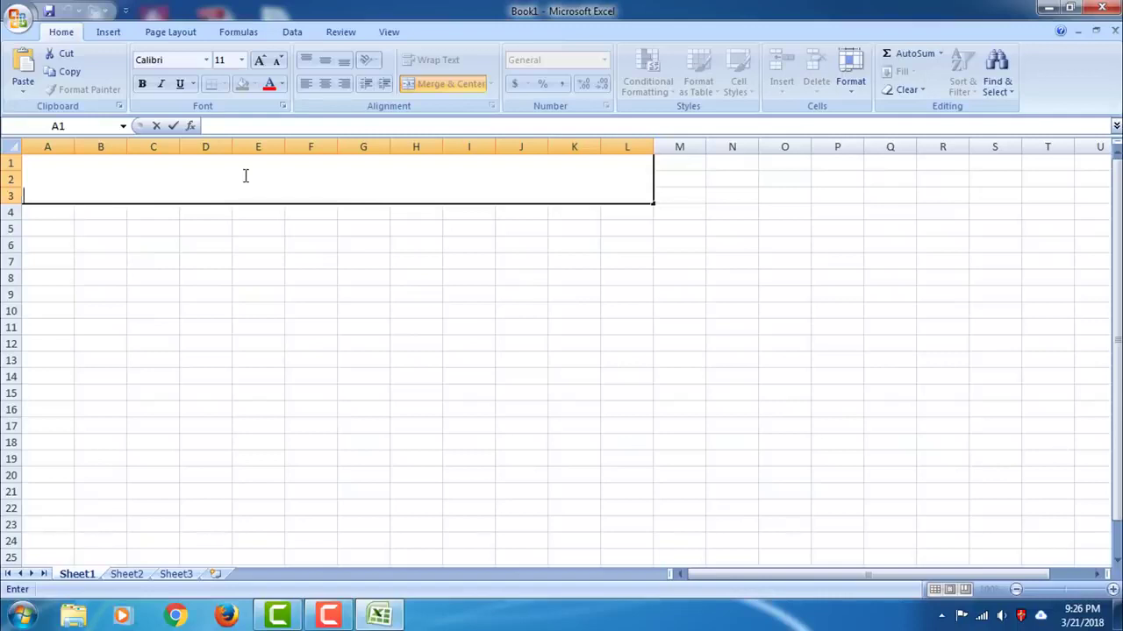
type("SALARY LIMITED COMPANY")
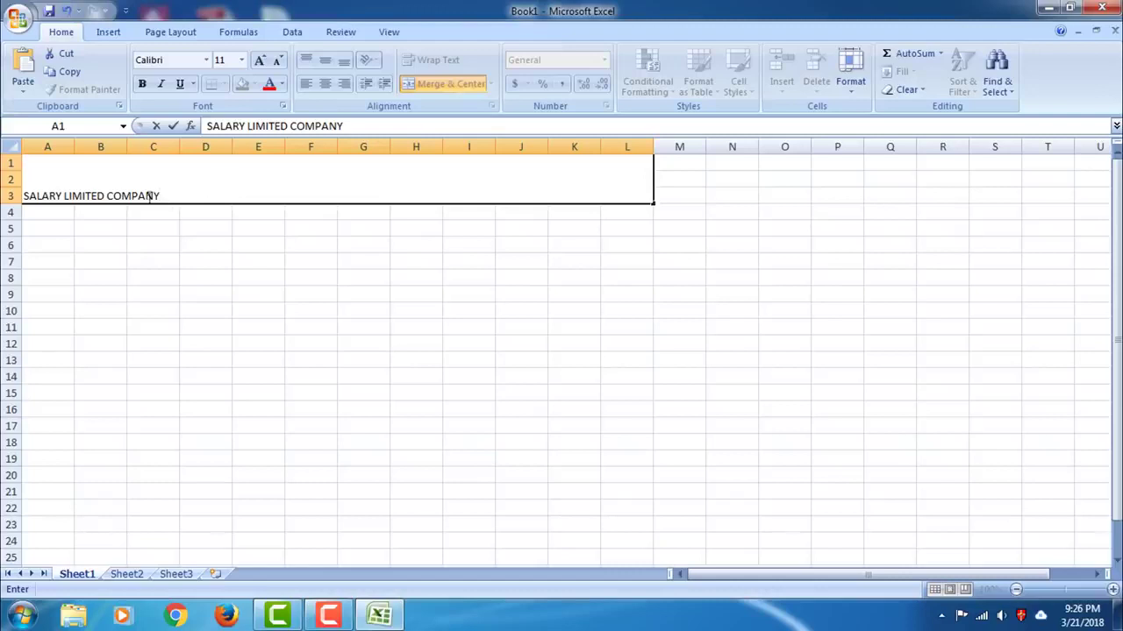
left_click_drag(159, 196, 22, 196)
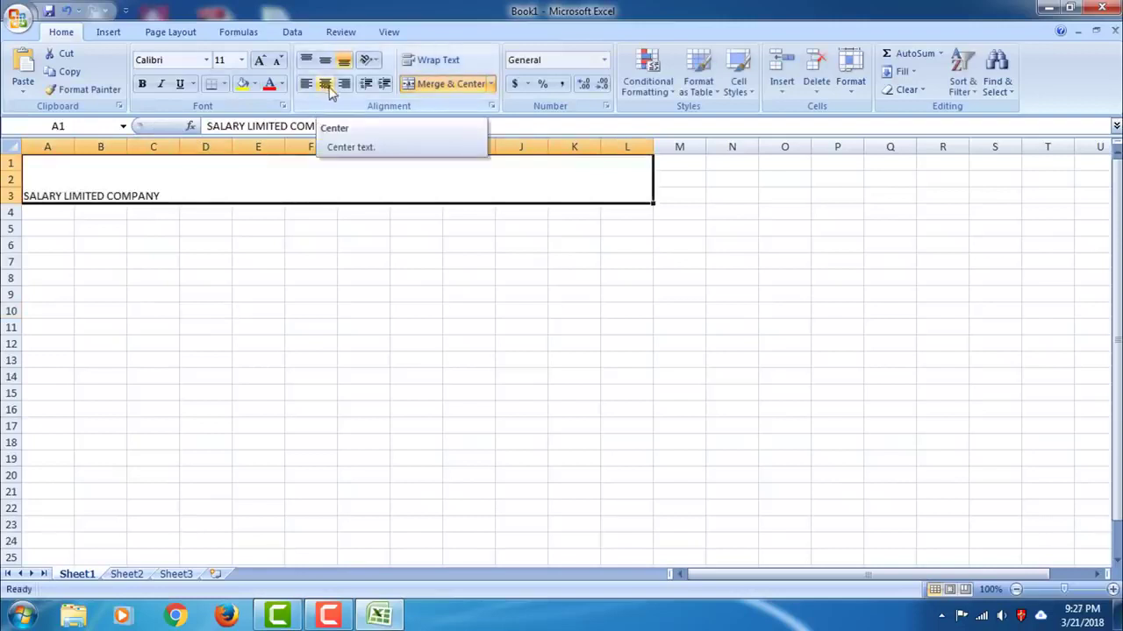
Centre the merged title both horizontally and vertically
left_click(203, 228)
left_click(156, 187)
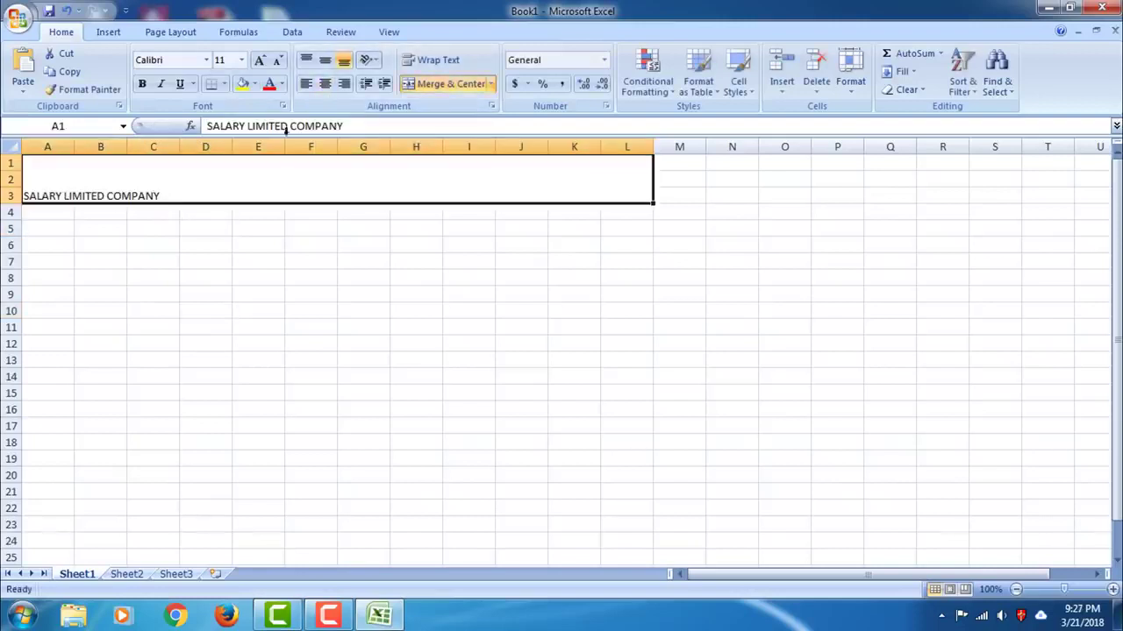
left_click(324, 84)
left_click(330, 64)
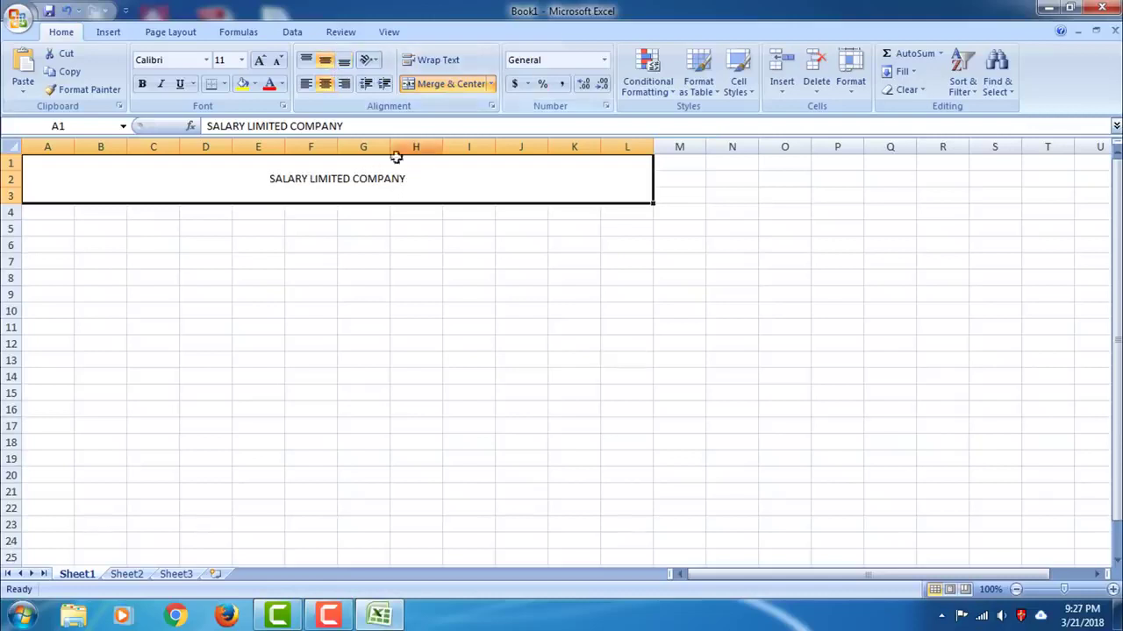
Make the title text 48-point, bold, italic, underlined and green
double_click(375, 175)
left_click_drag(405, 179, 267, 179)
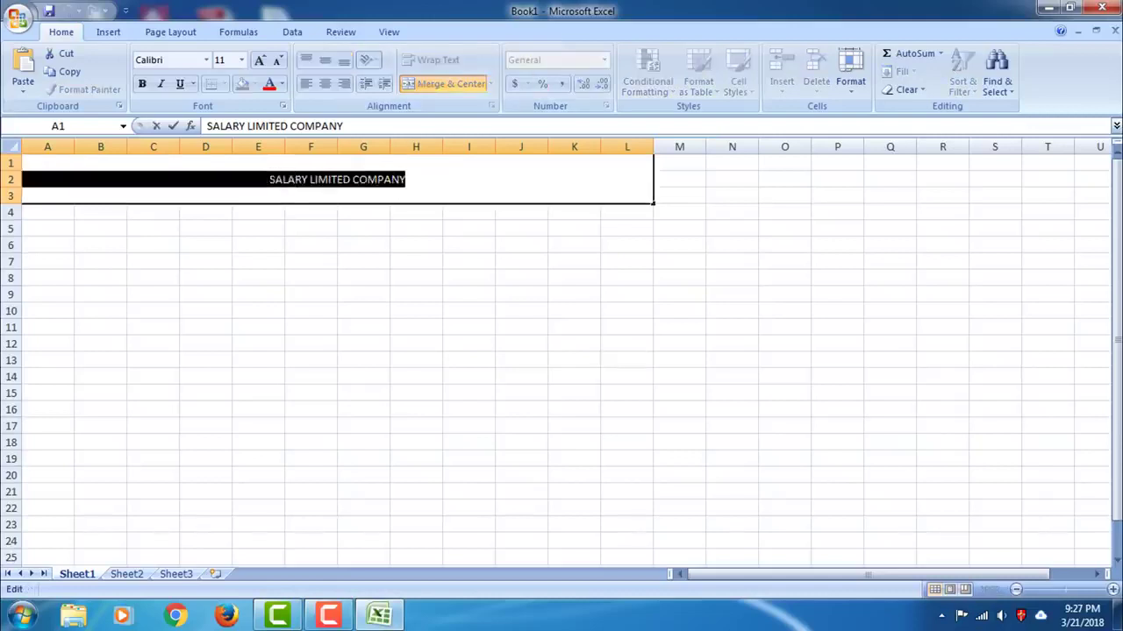
left_click(241, 60)
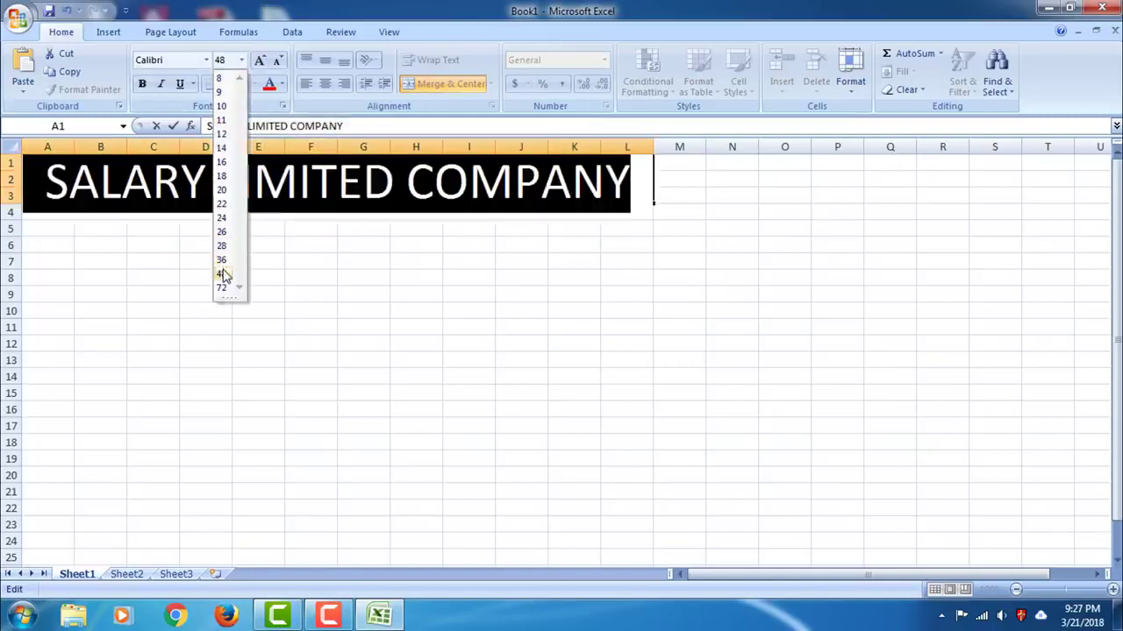
left_click(222, 274)
left_click(142, 84)
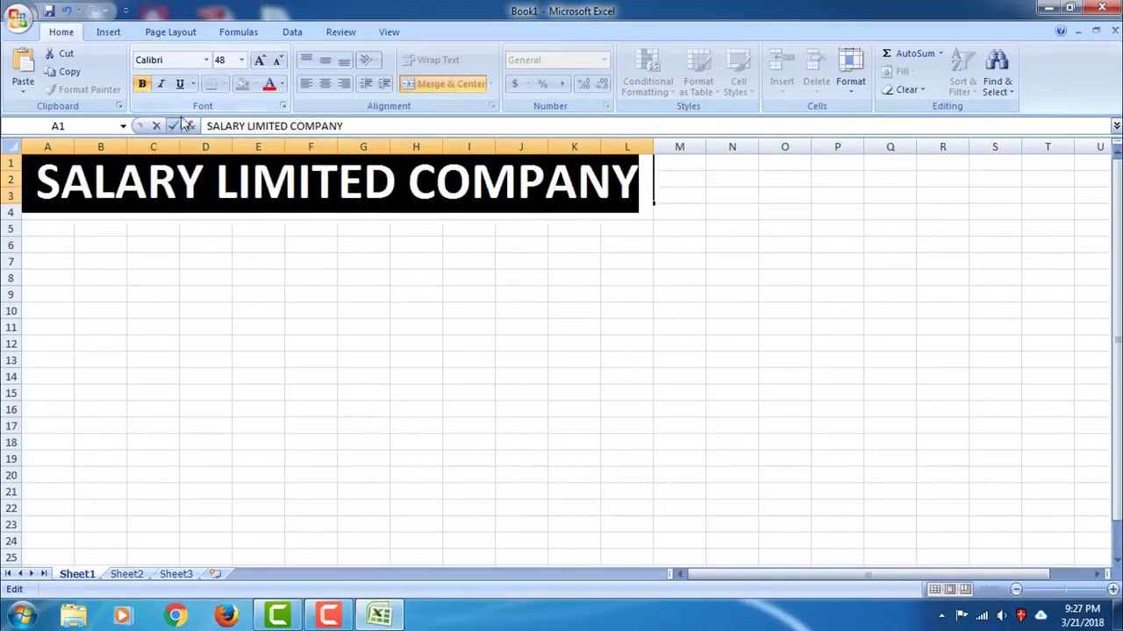
left_click(161, 86)
left_click(179, 86)
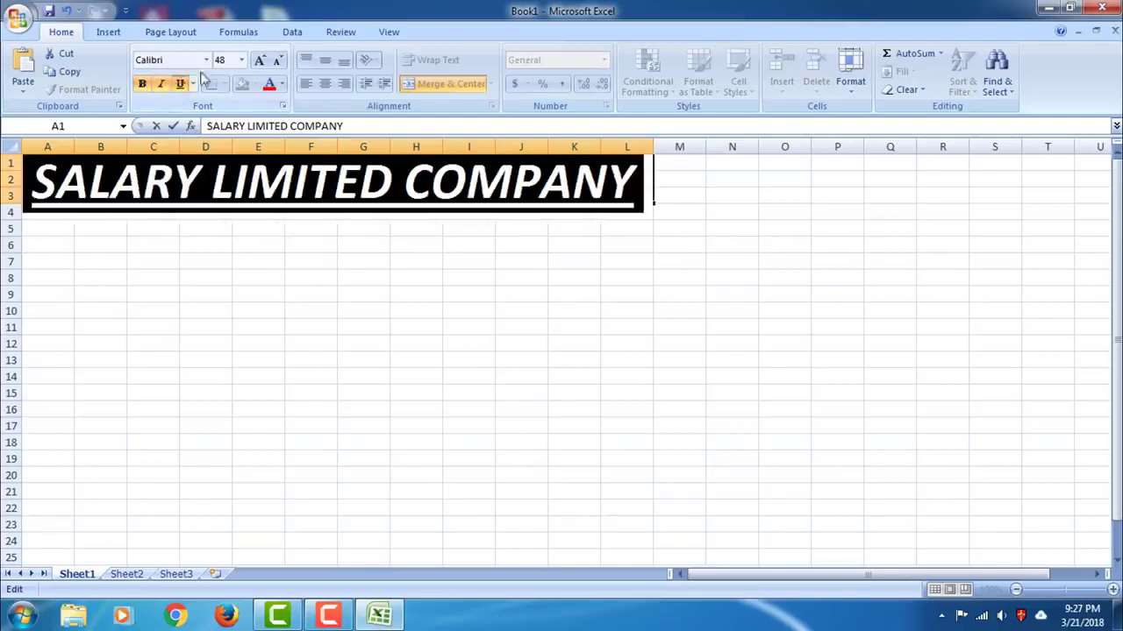
left_click(283, 85)
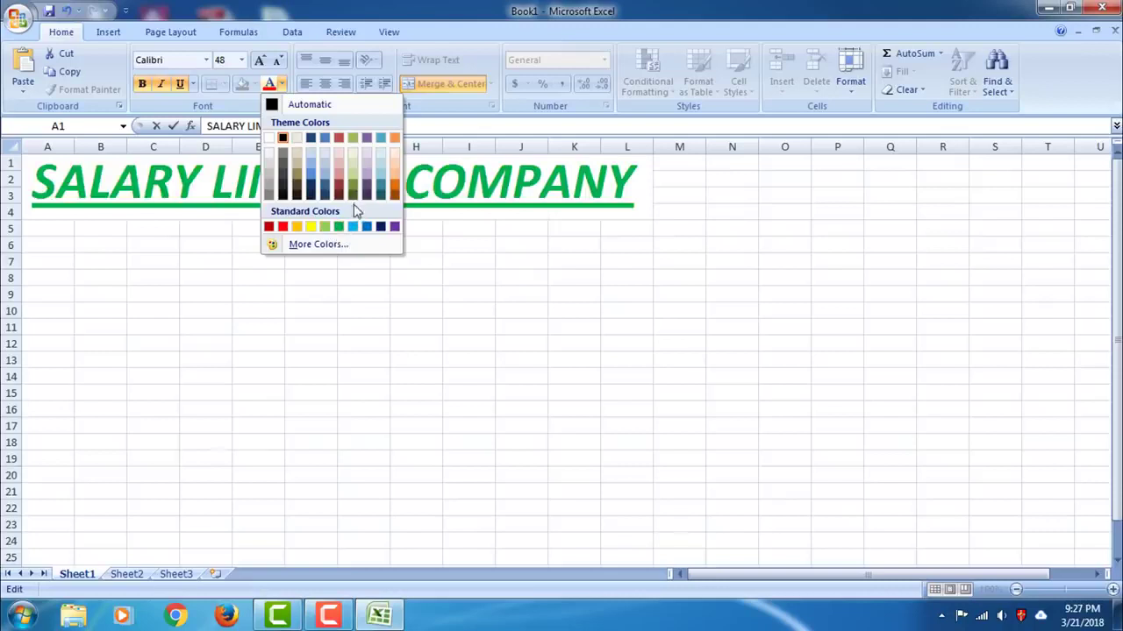
left_click(339, 227)
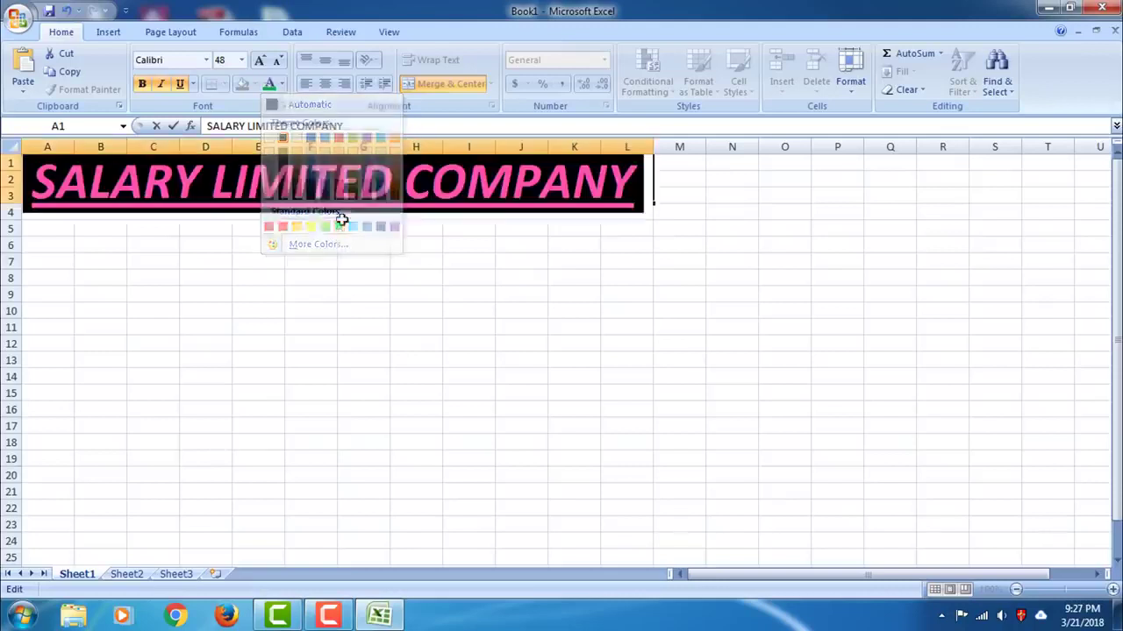
left_click(66, 234)
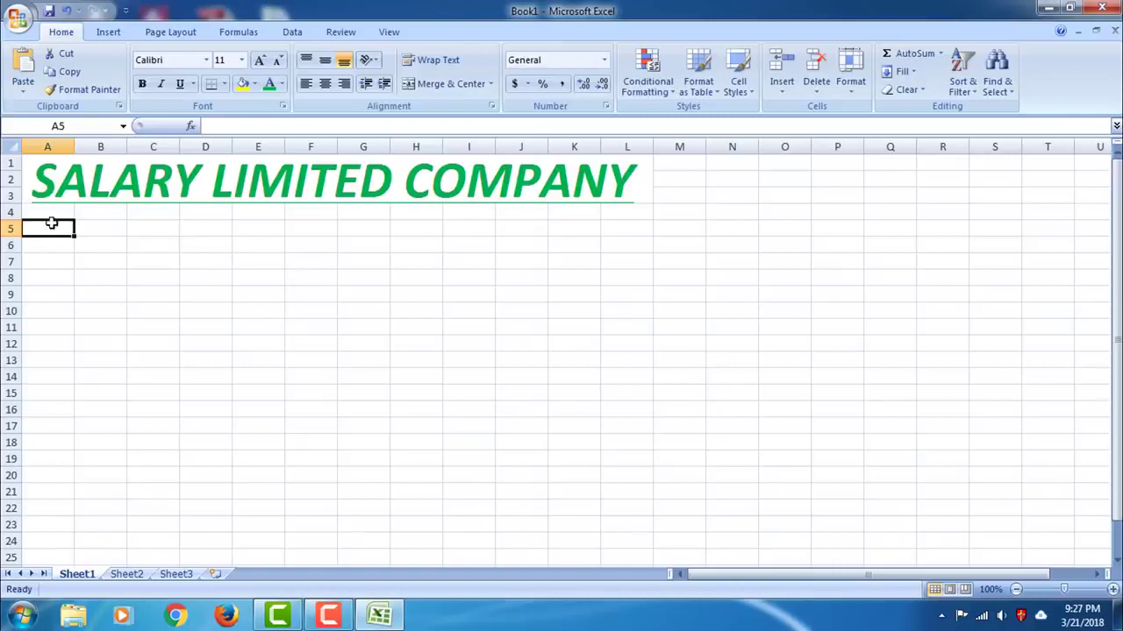
Enter the headers SN., NAME and SALARY in A5:C5
type("sN")
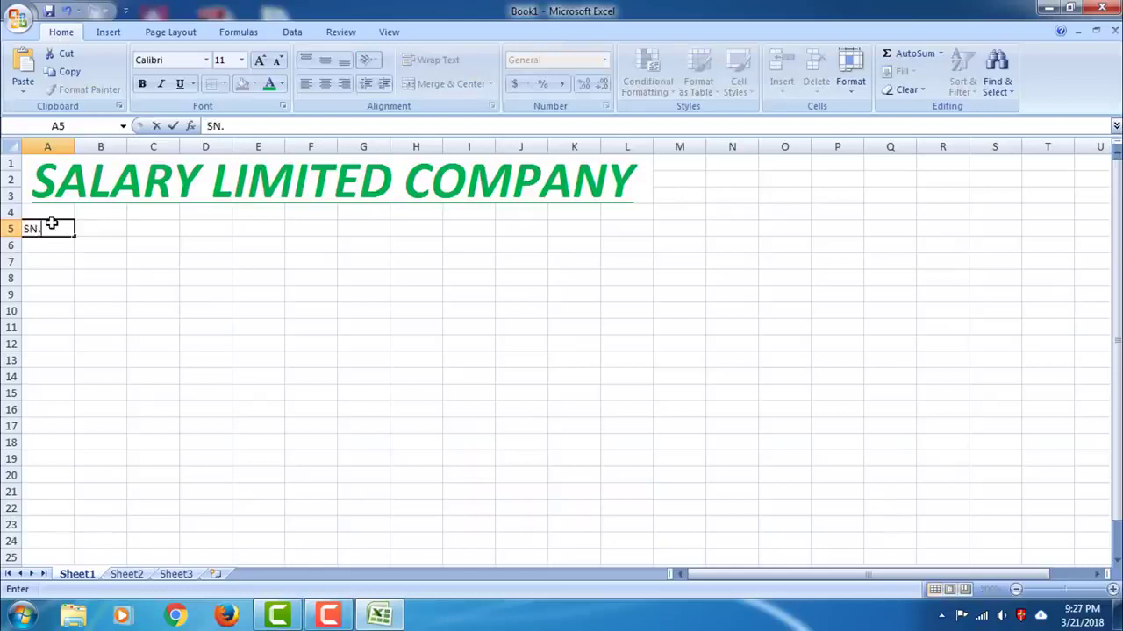
left_click(95, 227)
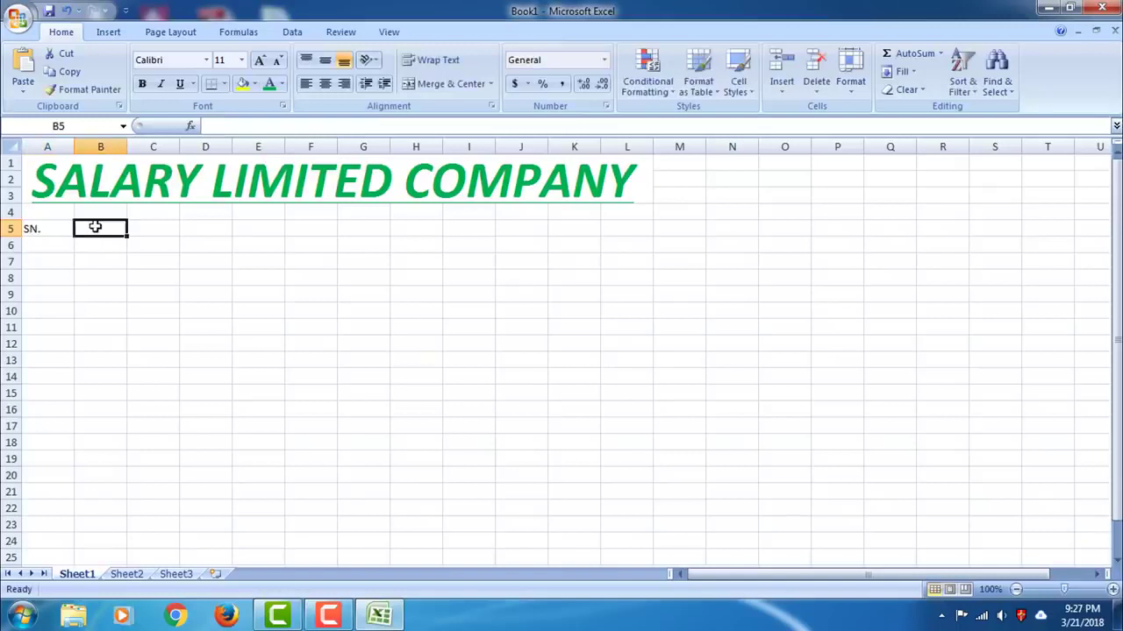
type("NAME")
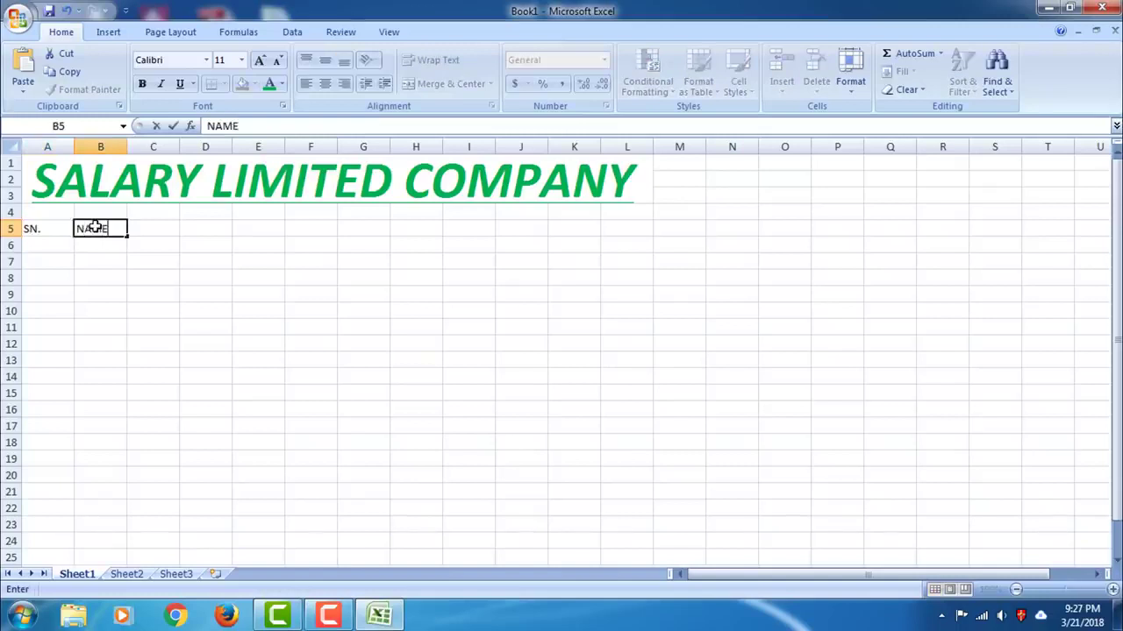
key("Tab")
type("SA")
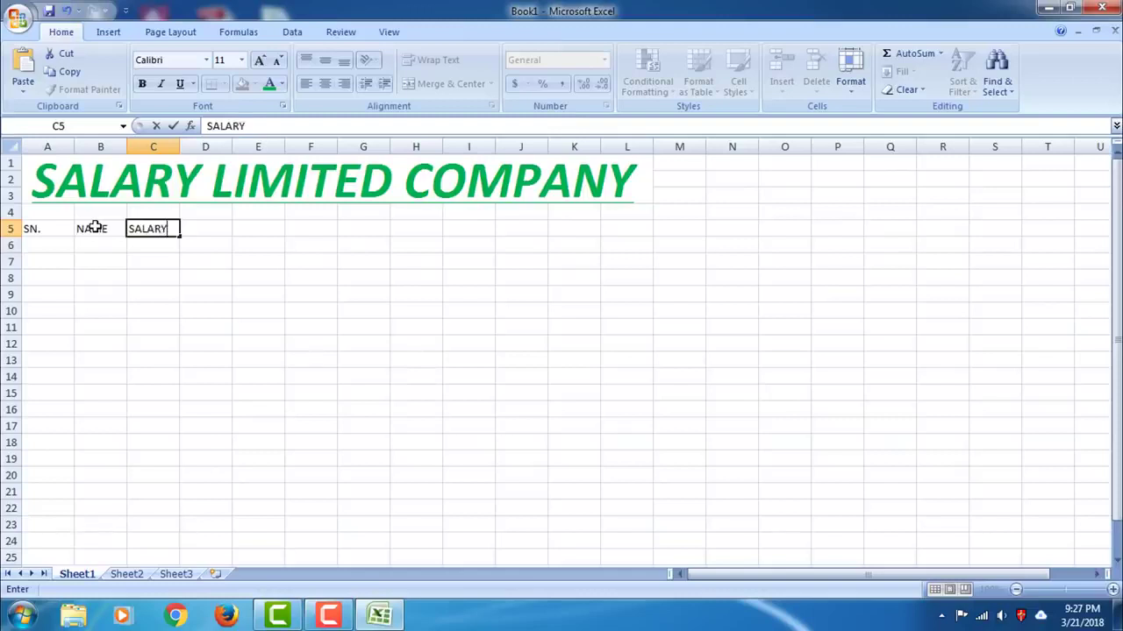
key("Tab")
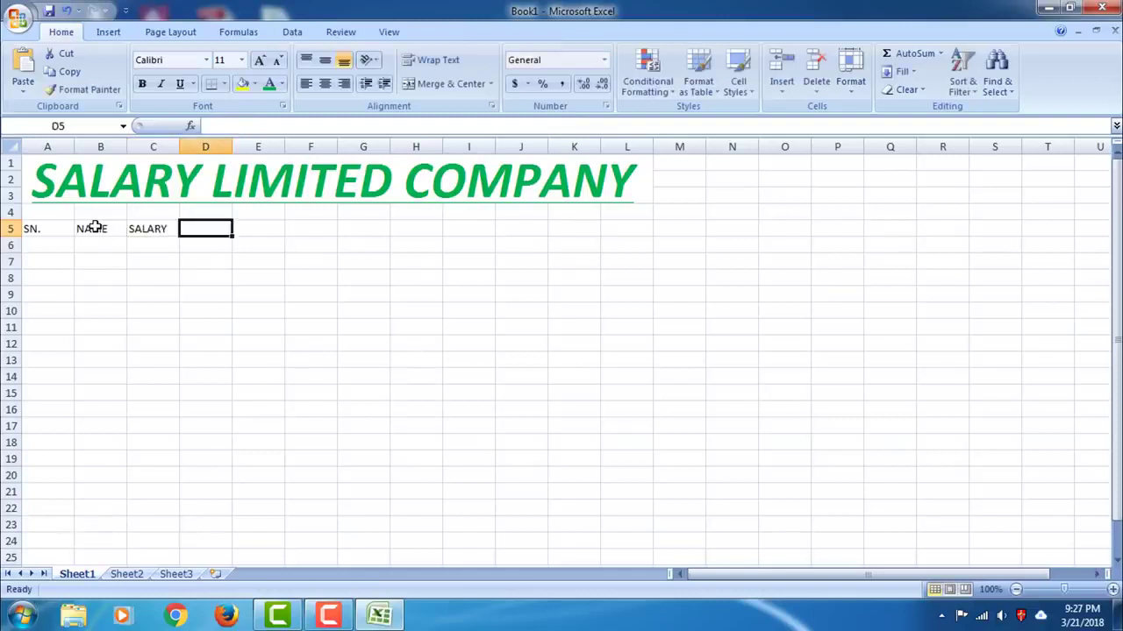
Add WORKING DAY and WORKING DAY AMT. headers in D5:E5, widening columns D and E
type("WORKING DAY")
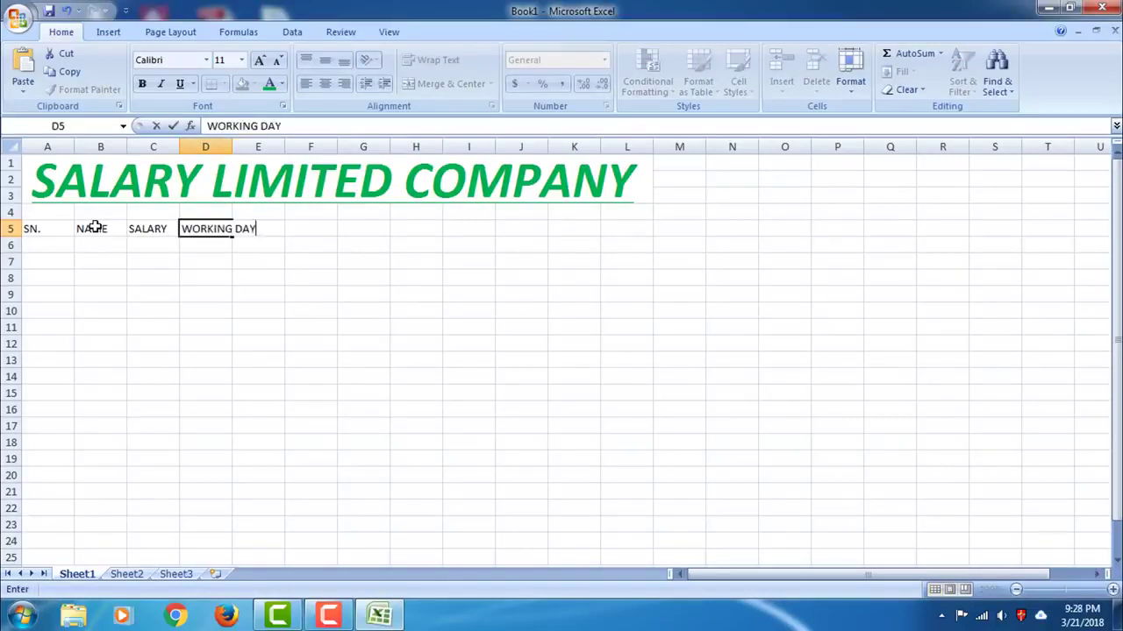
left_click(220, 250)
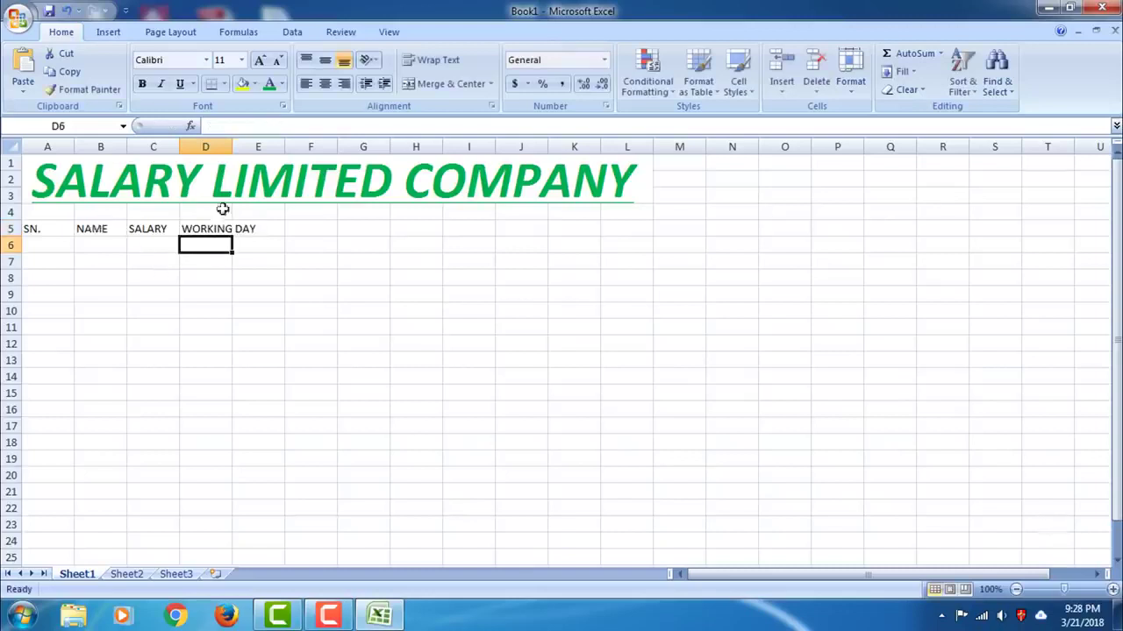
left_click_drag(233, 143, 263, 143)
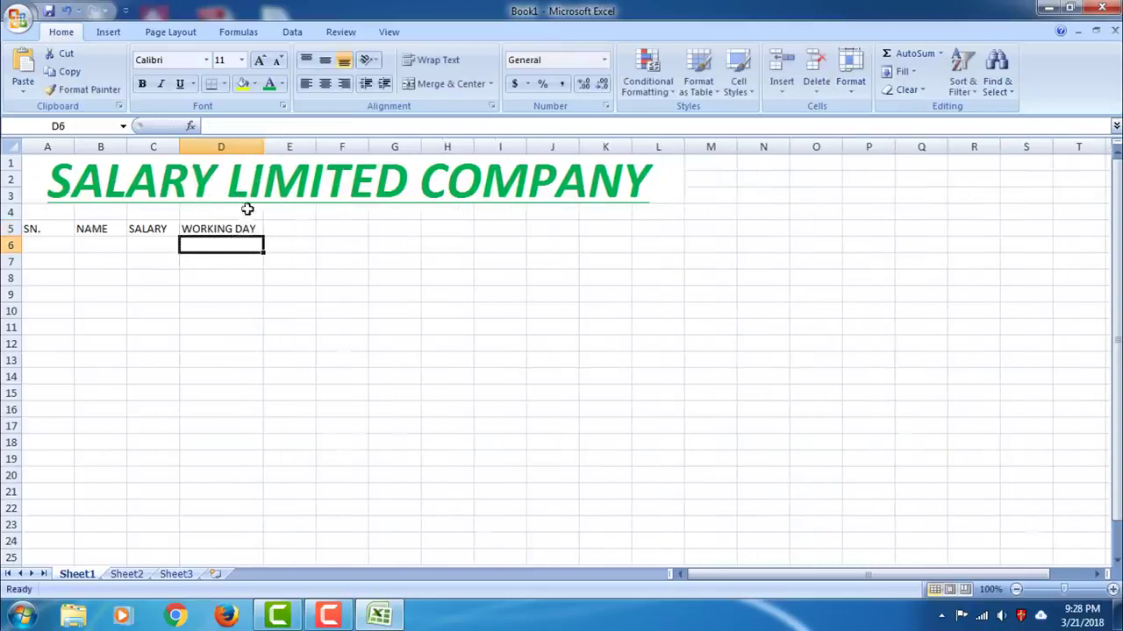
left_click(250, 229)
left_click(277, 230)
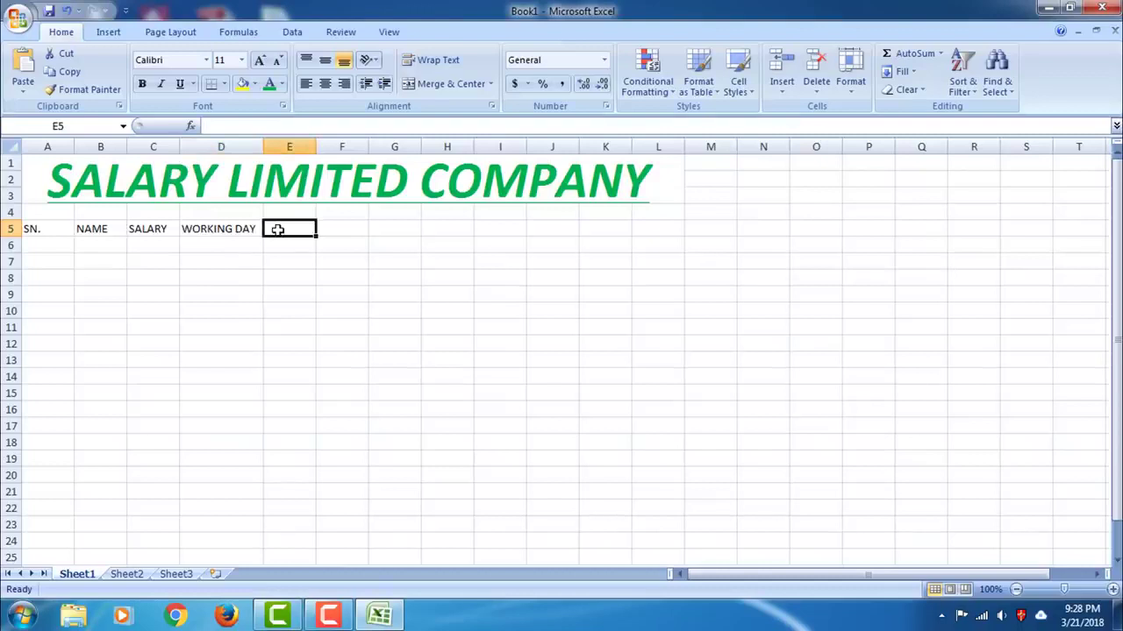
type("AMT.")
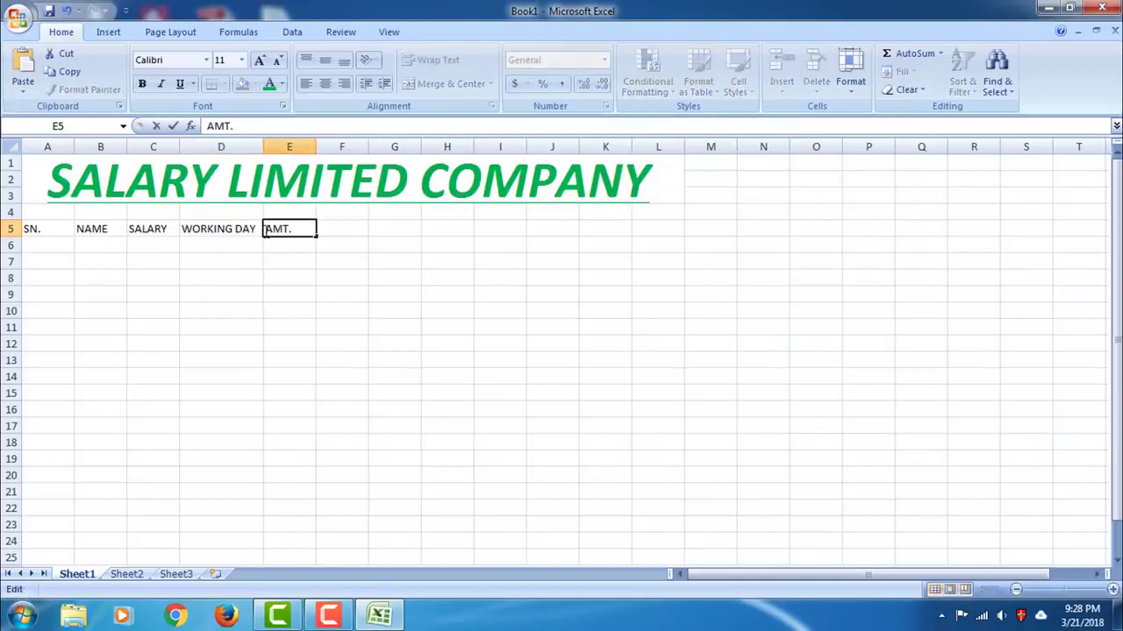
type("WORKING DAY")
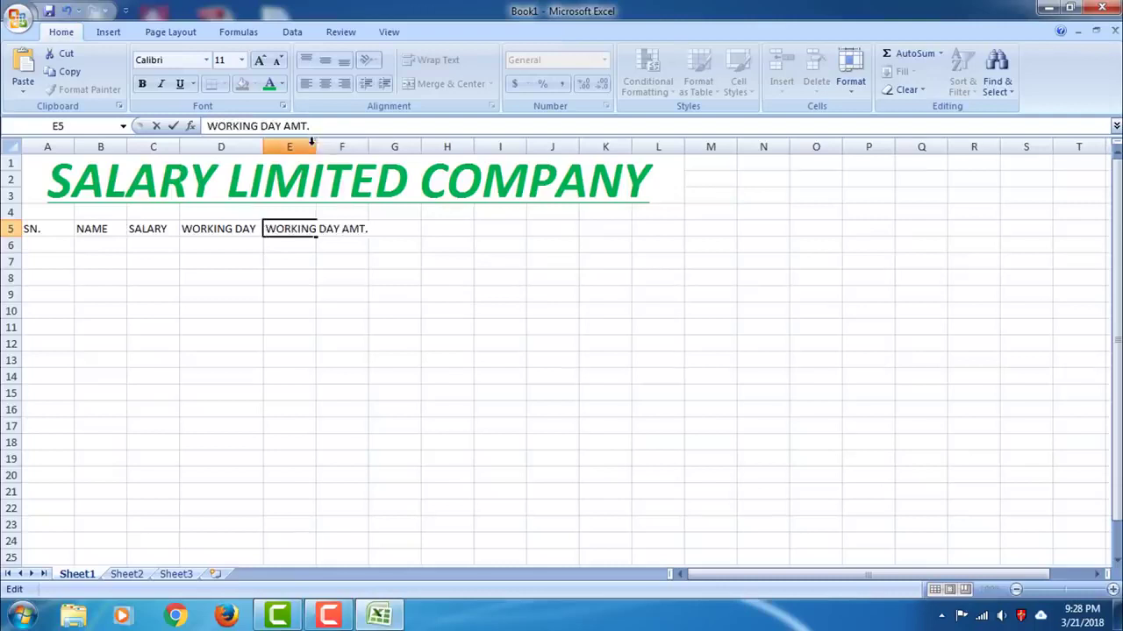
left_click(295, 260)
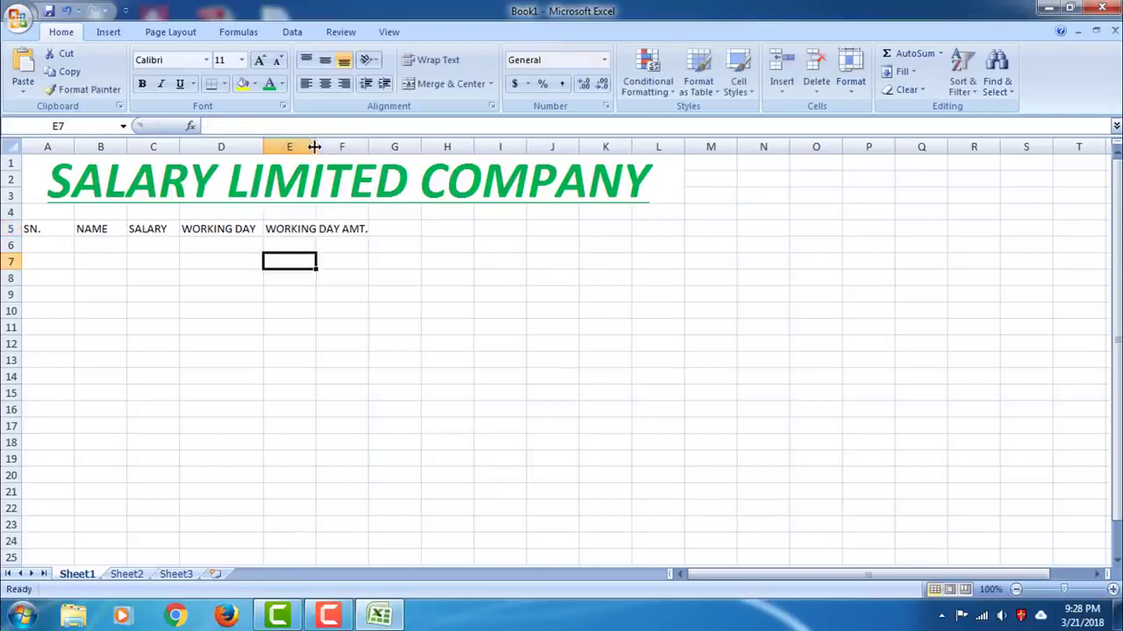
left_click_drag(316, 146, 371, 146)
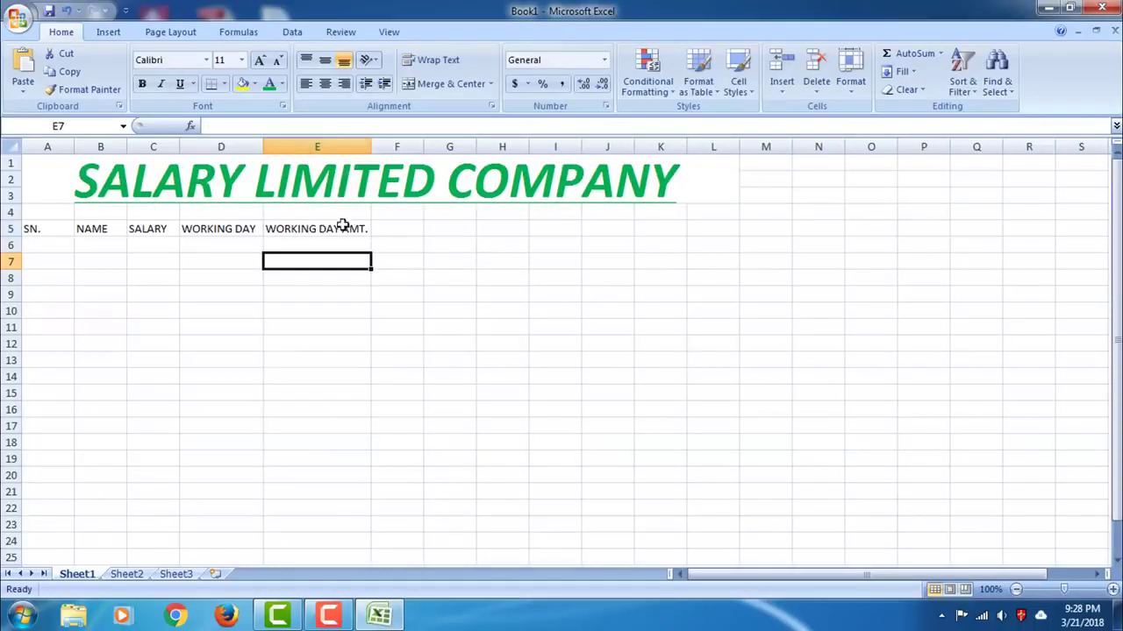
left_click(393, 229)
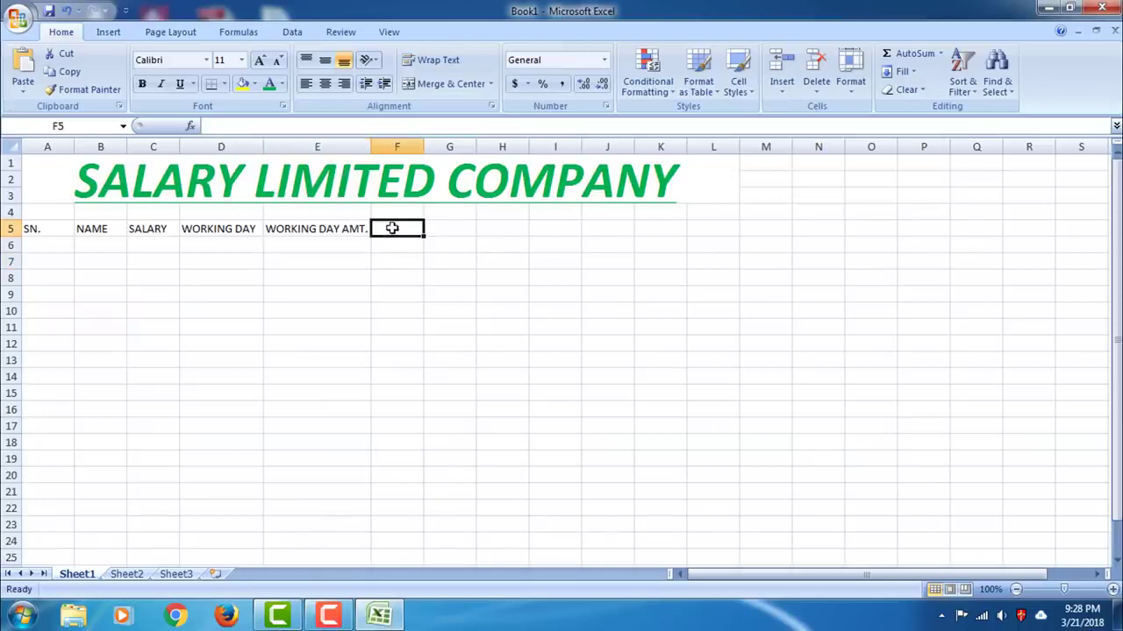
Enter the OVER TIME header in F5 and widen column F to fit
type("OVER TIME")
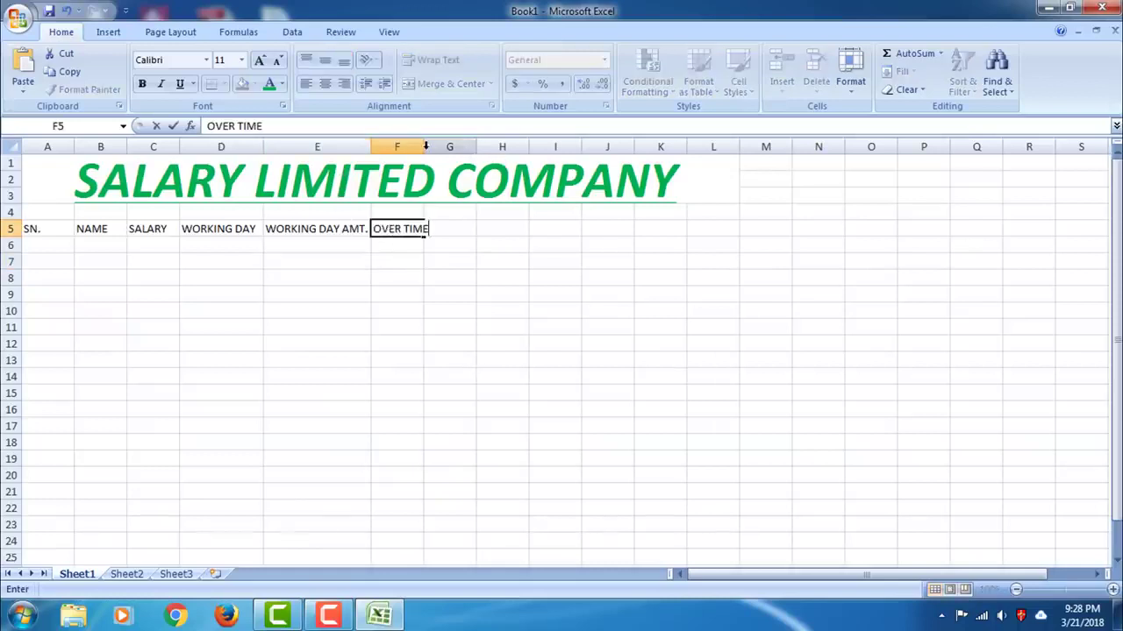
left_click(438, 242)
left_click(399, 226)
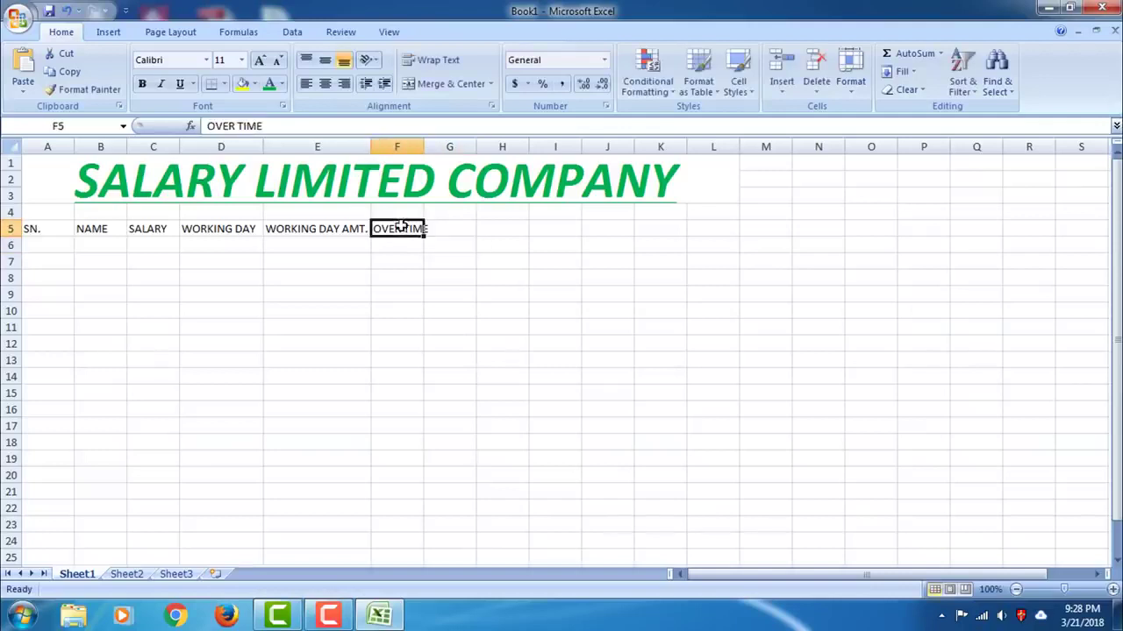
left_click_drag(421, 146, 523, 146)
left_click(458, 230)
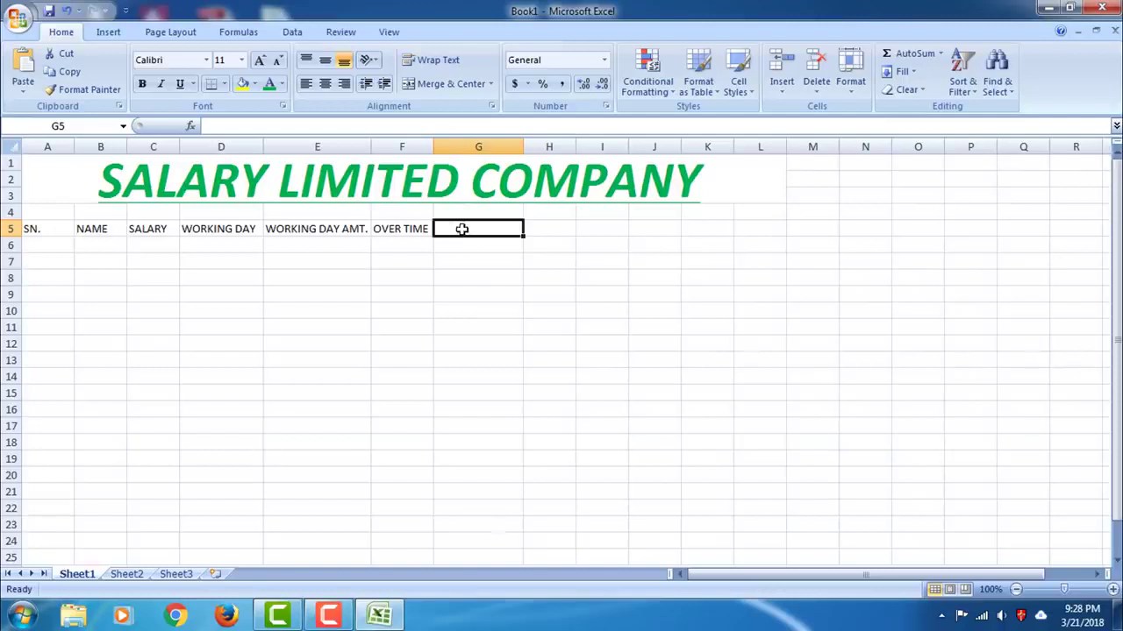
Add OVERTIME DAY in G5 and OVERTIME AMOUNT in H5, widening column H
type("OVERTIME DAY")
left_click(541, 226)
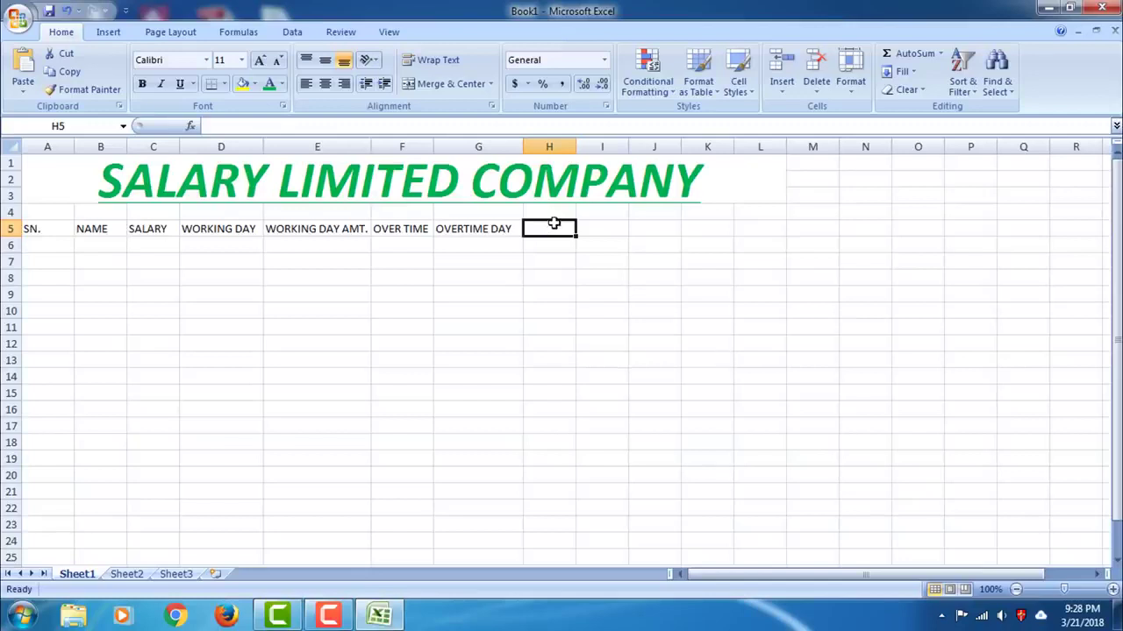
type("OVERTIME AMOUNT")
key("Return")
left_click(564, 227)
left_click_drag(576, 147, 630, 146)
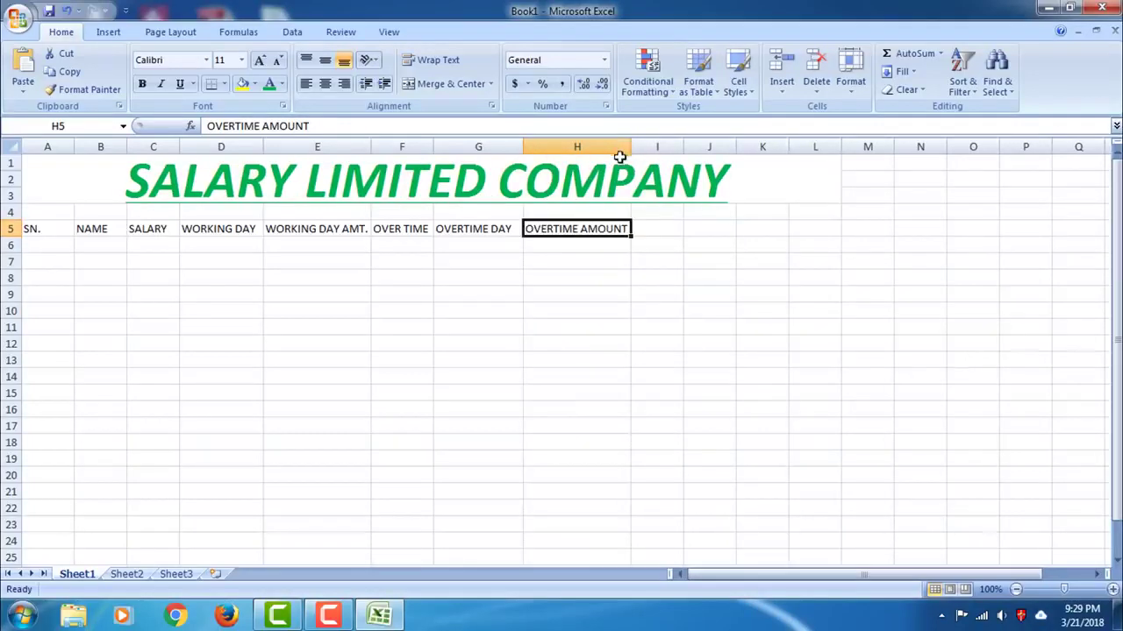
Enter the TOTAL AMT. header in I5 and widen column I
left_click(666, 230)
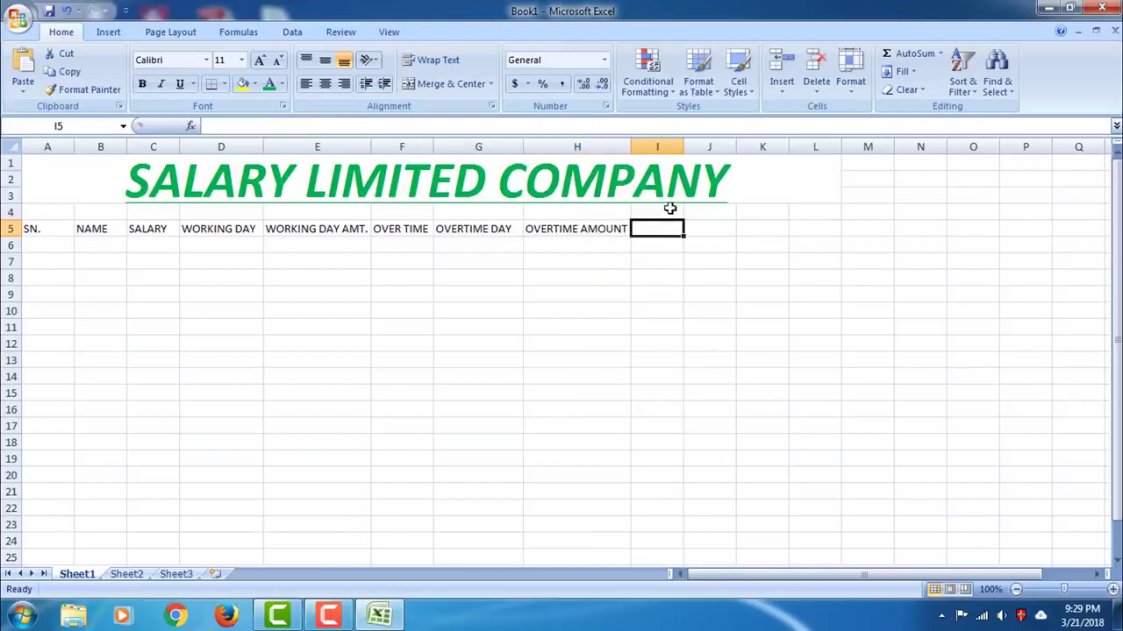
type("TOTAL AMT.")
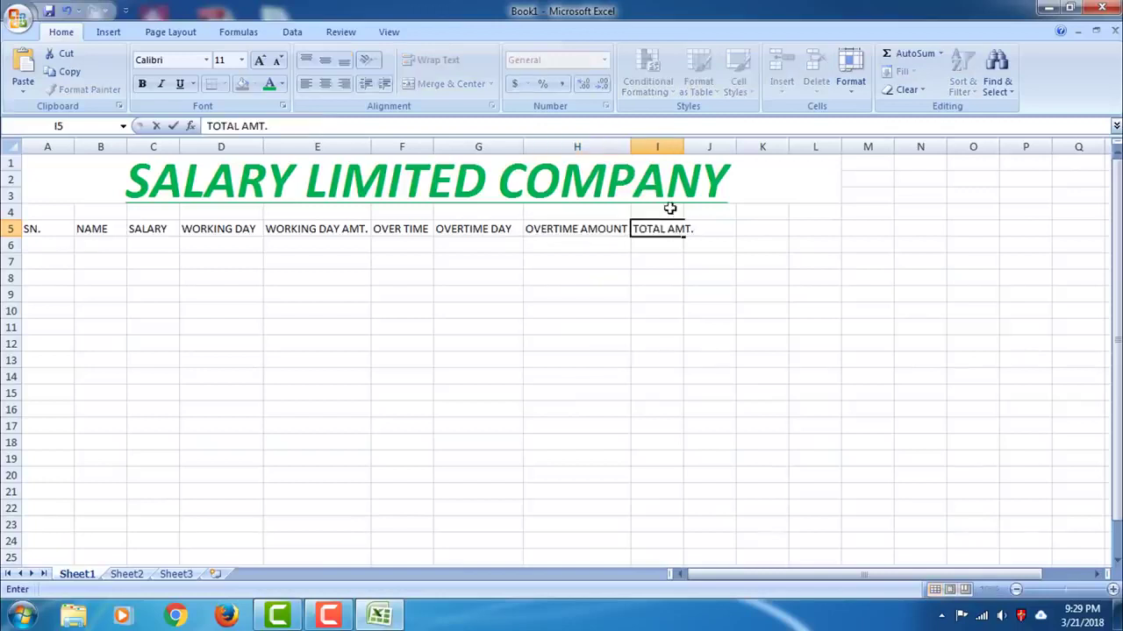
key("Return")
left_click(669, 229)
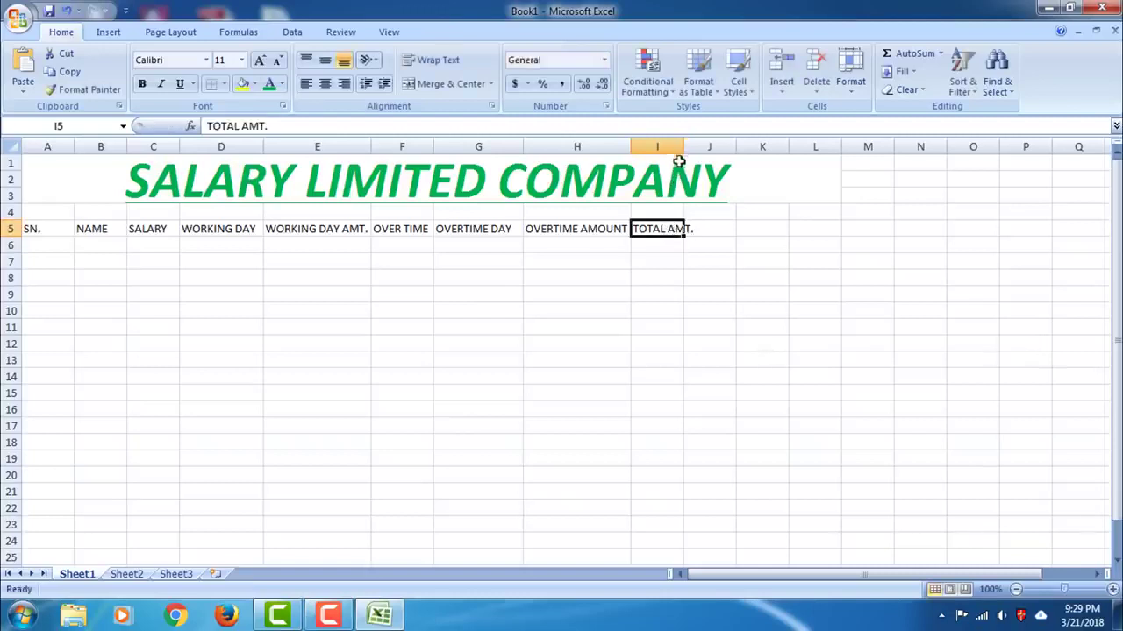
left_click_drag(683, 146, 798, 150)
left_click(728, 229)
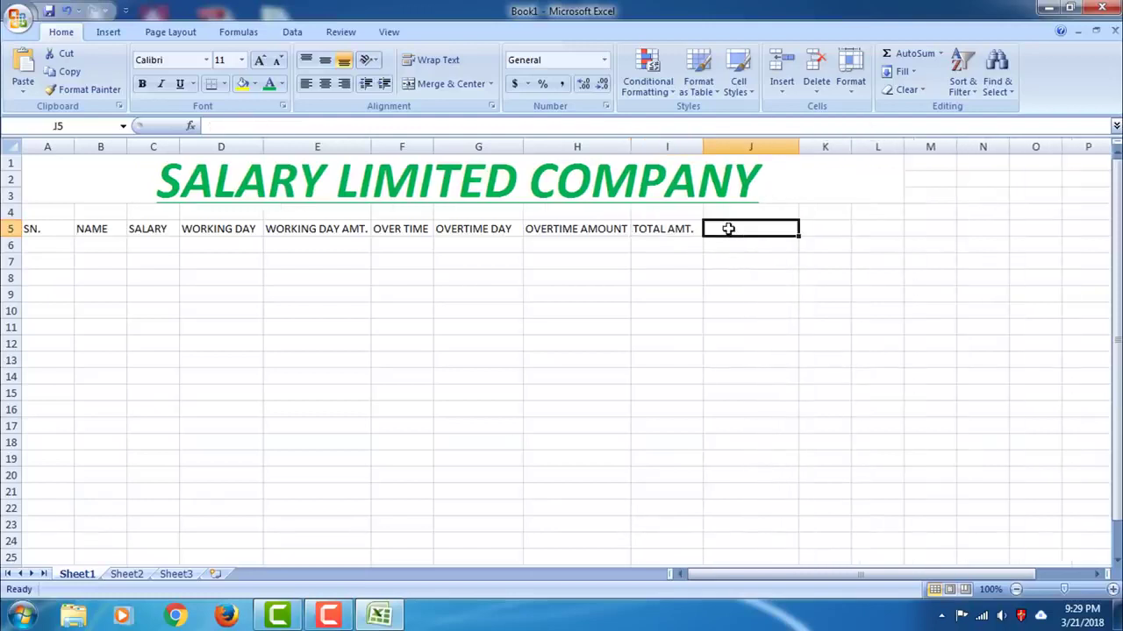
Enter the E.S.I 1% header in J5, narrowing column J to fit
type("E.S")
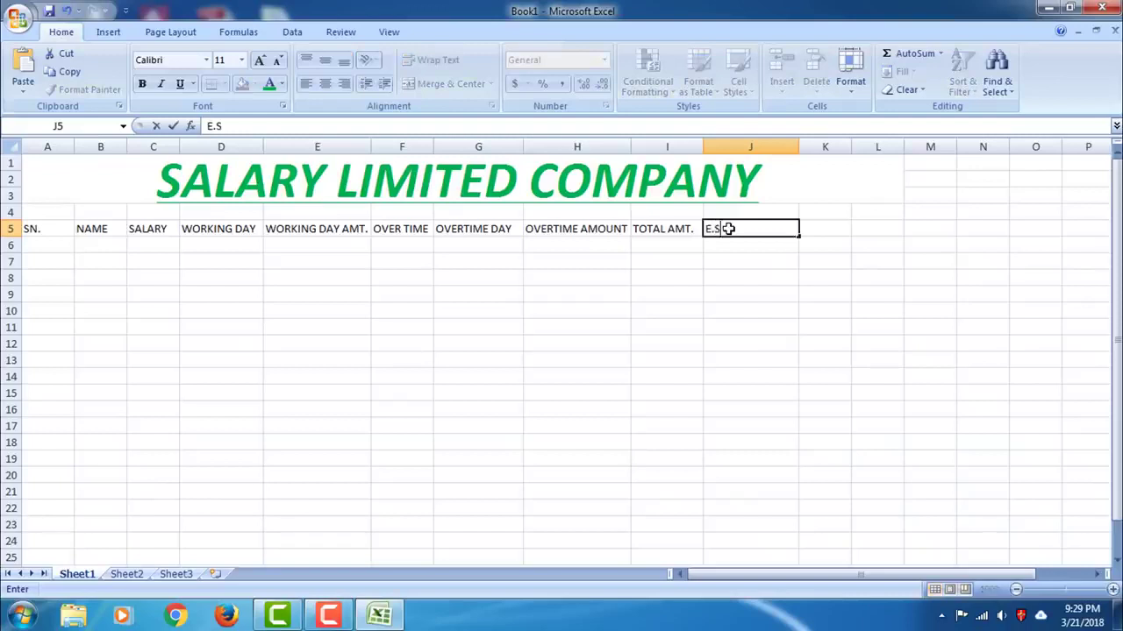
type(".I")
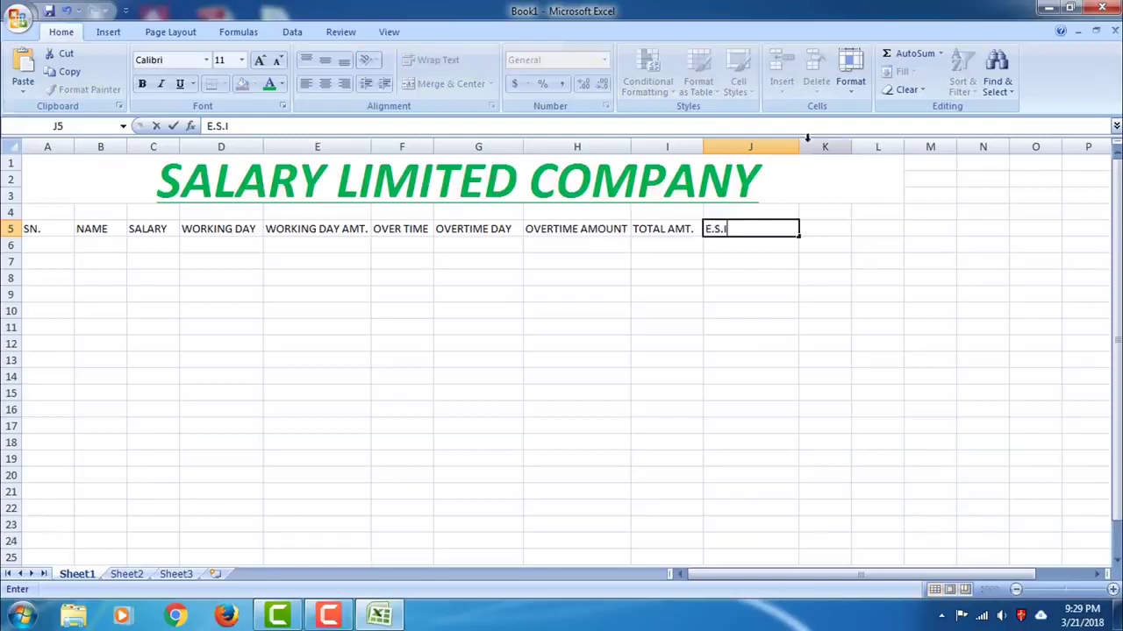
left_click(770, 245)
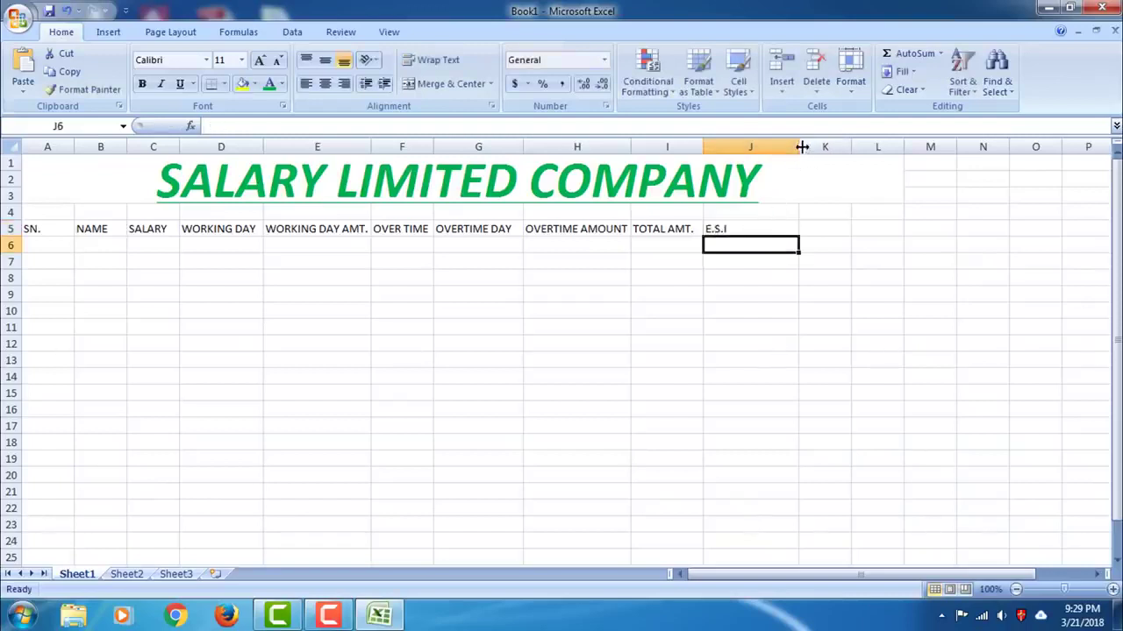
left_click_drag(799, 148, 755, 156)
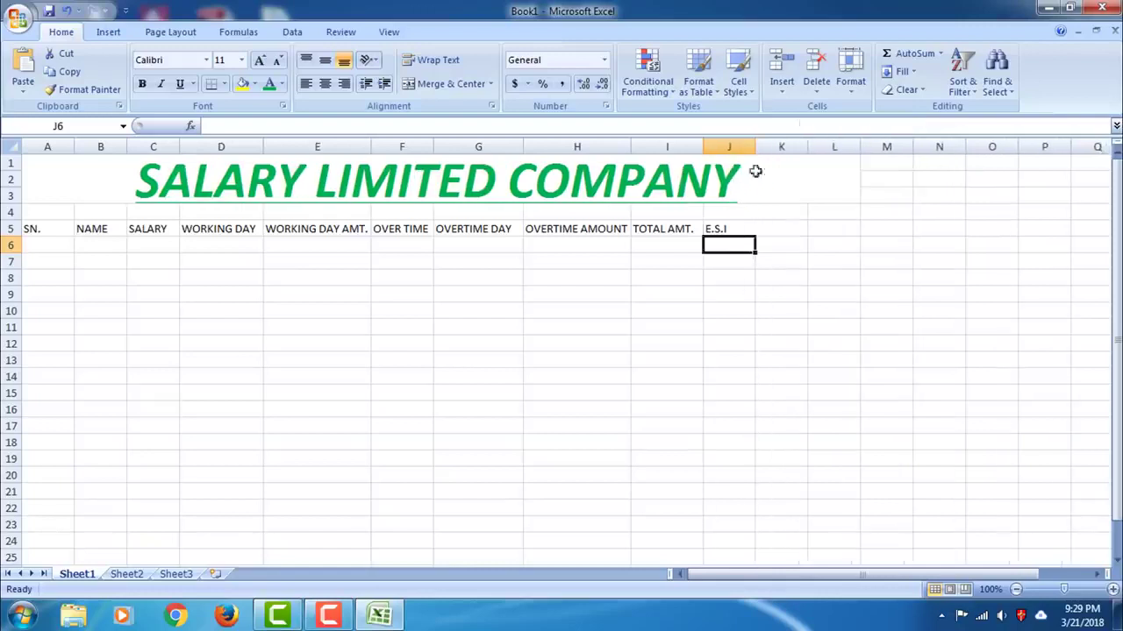
left_click(774, 230)
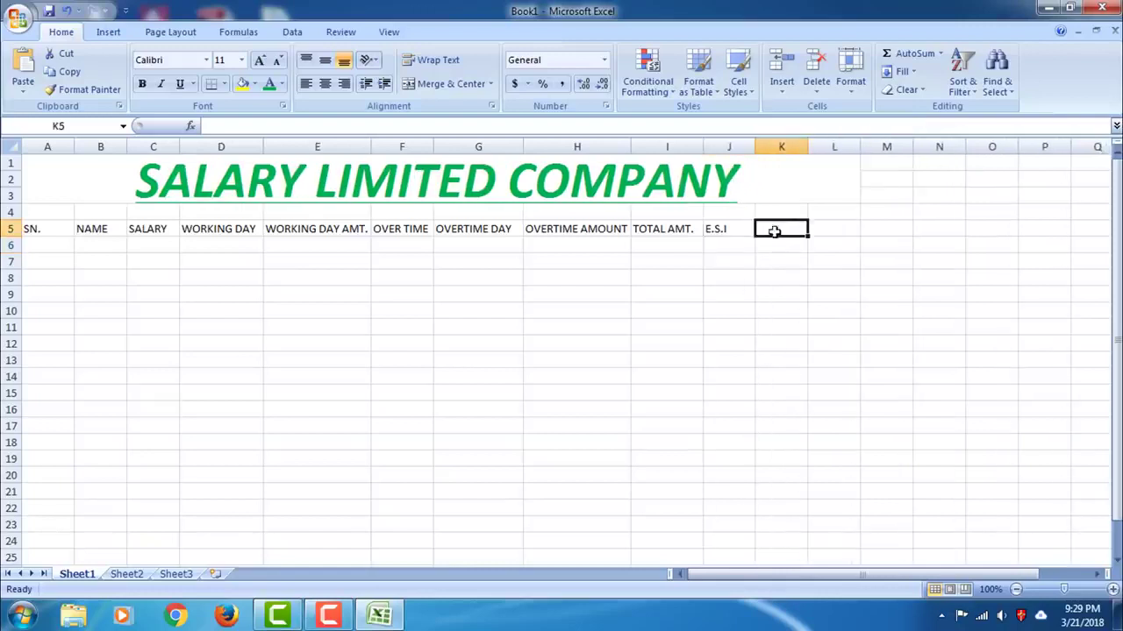
double_click(741, 229)
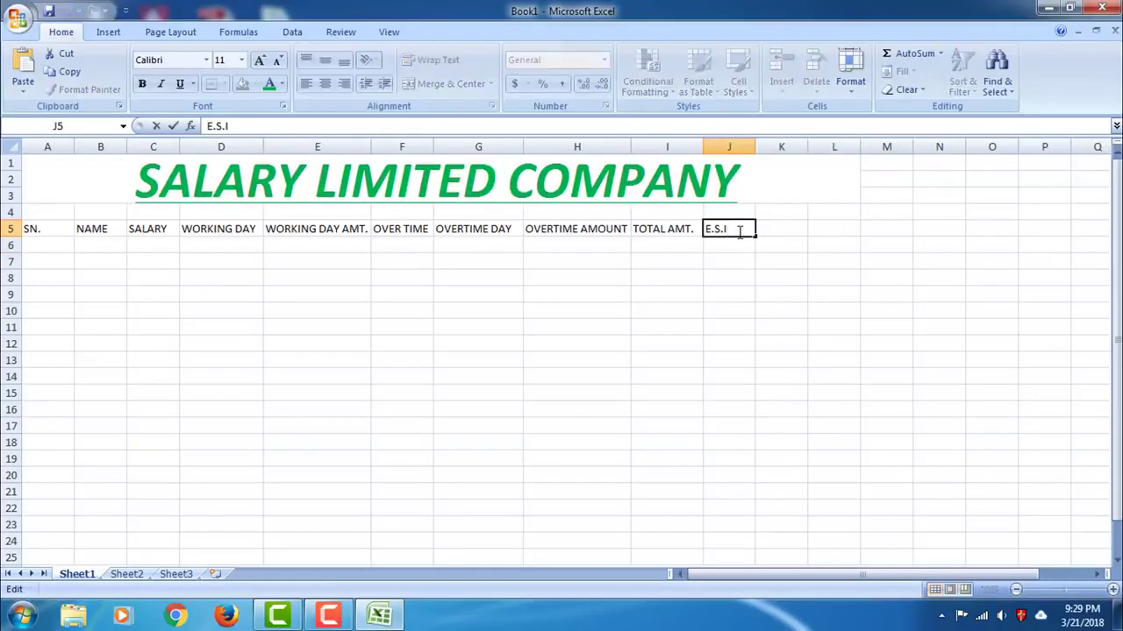
type("1%")
left_click(764, 229)
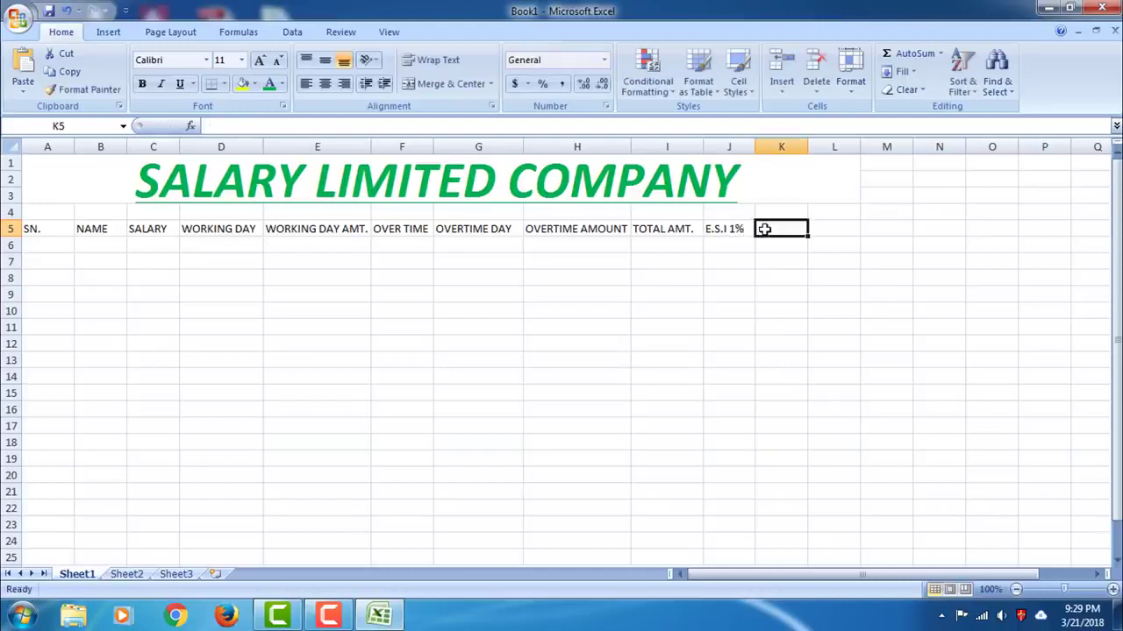
Add FUND 9% in K5 and GROSS TOTAL in L5, widening column L
type("FUND 9%")
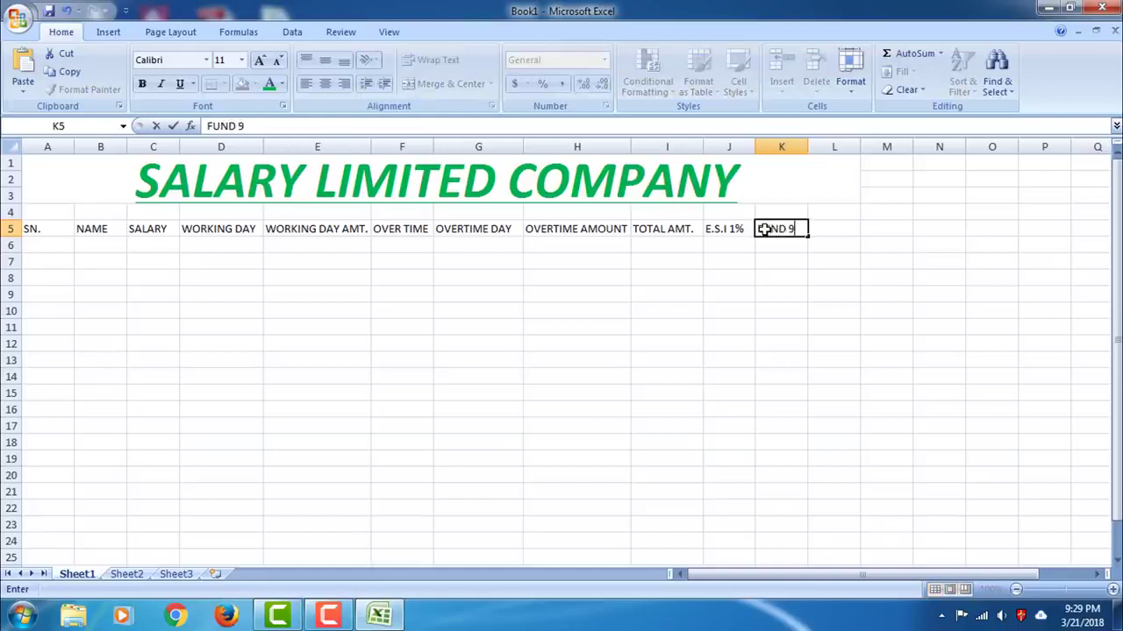
left_click(845, 228)
left_click_drag(860, 147, 899, 147)
type("GROSS TOT")
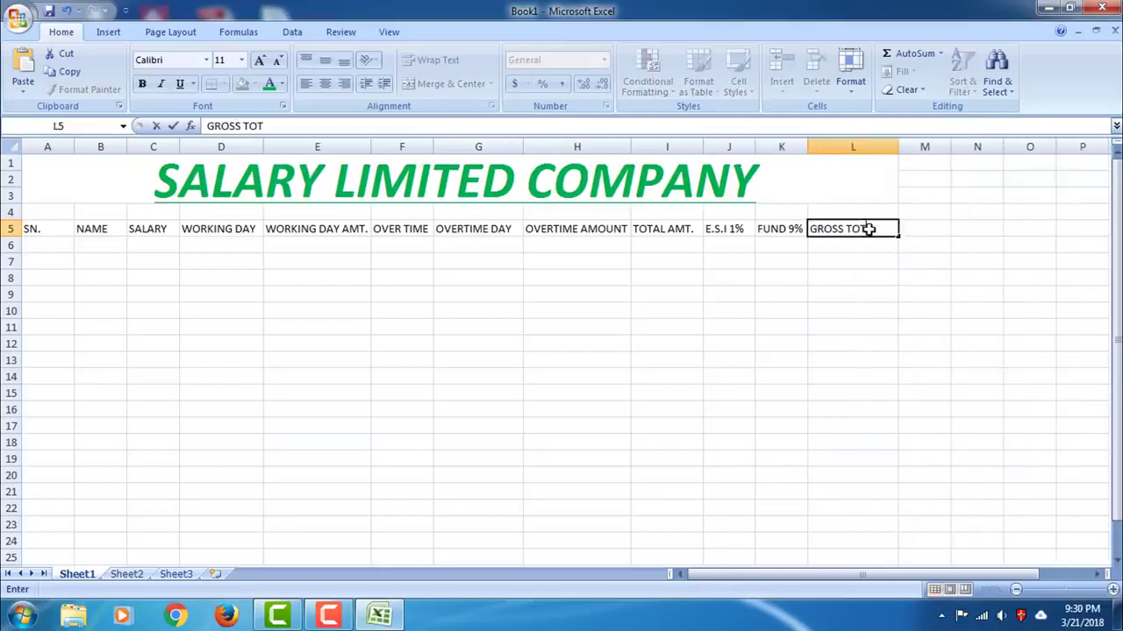
type("AL")
key("Return")
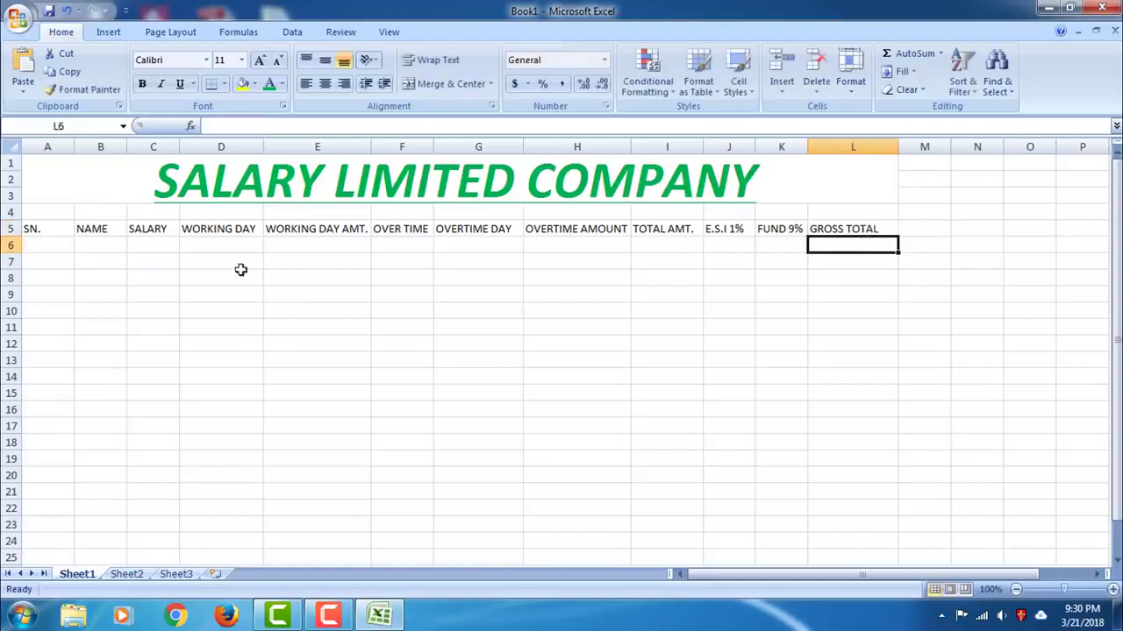
Fill serial numbers 1–14 down A6:A19 as a series and start typing the first employee's name in B6
left_click(40, 245)
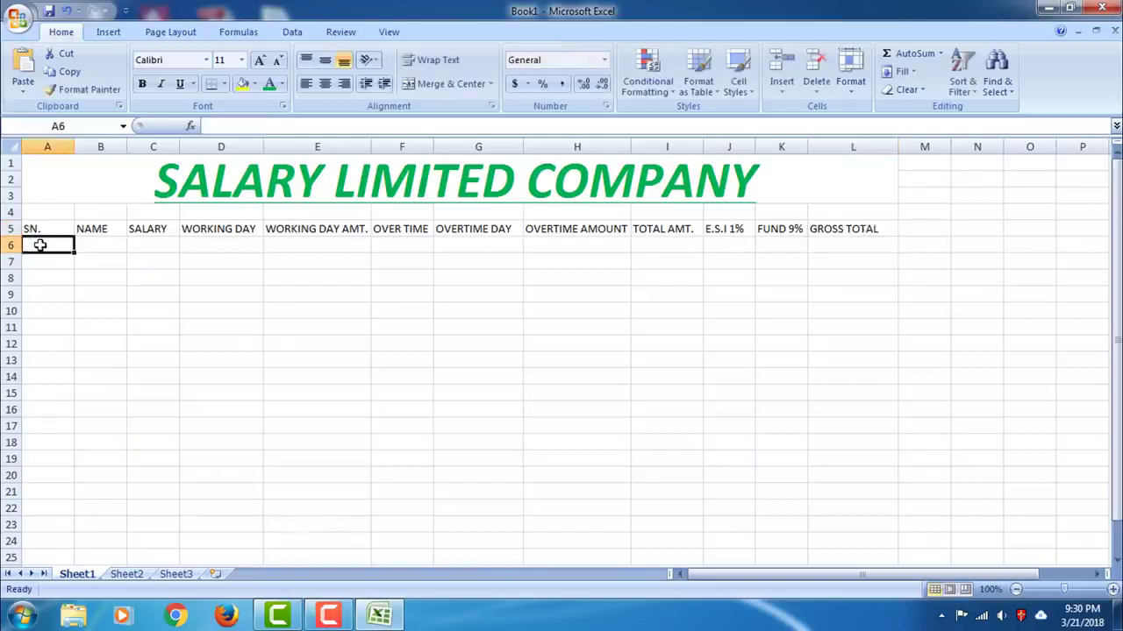
type("1")
left_click(61, 244)
left_click_drag(74, 251, 61, 465)
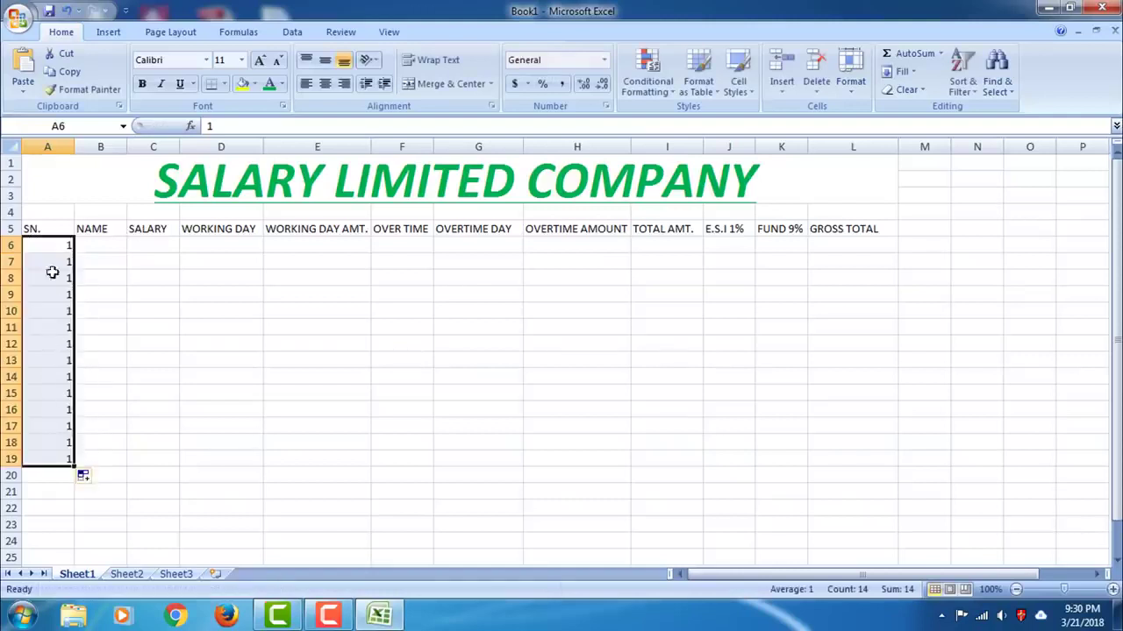
left_click(88, 476)
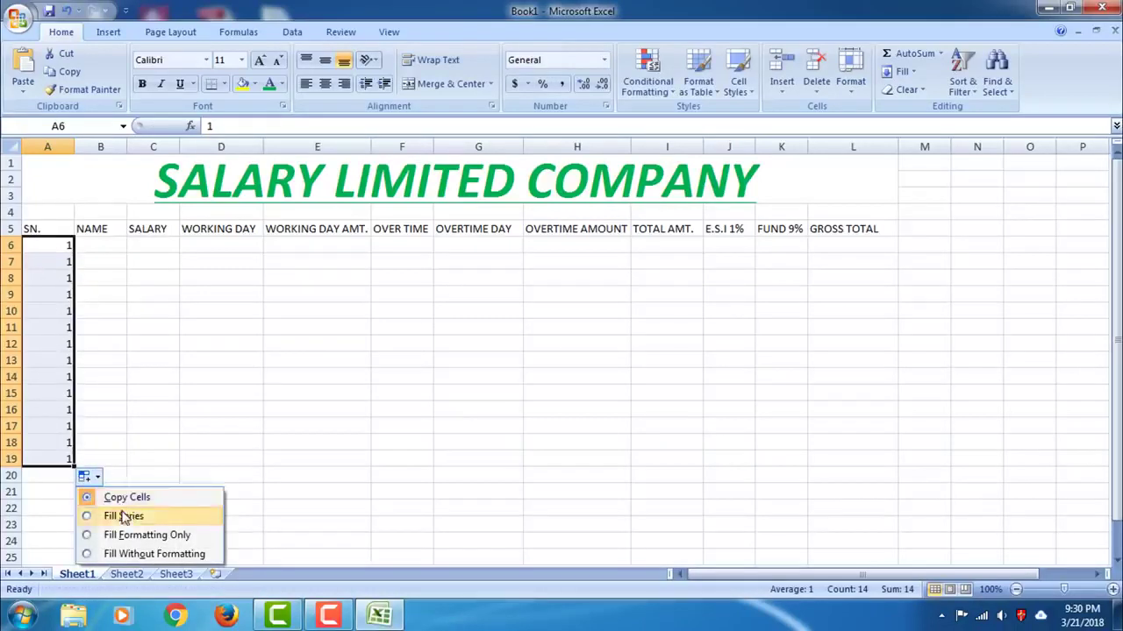
left_click(122, 517)
left_click(95, 245)
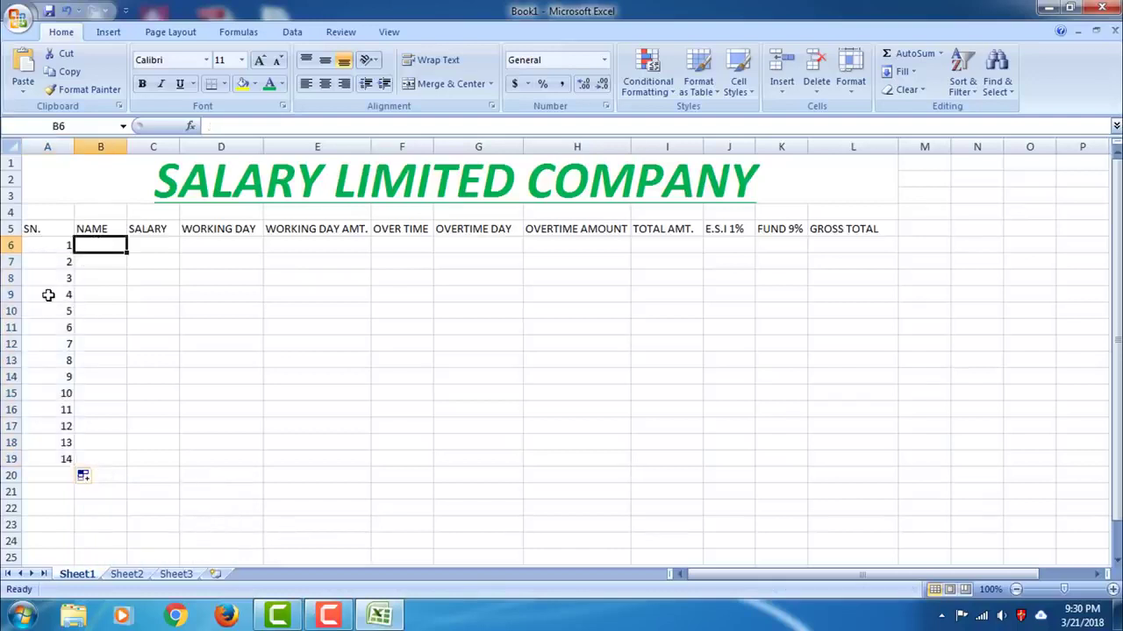
type("CH")
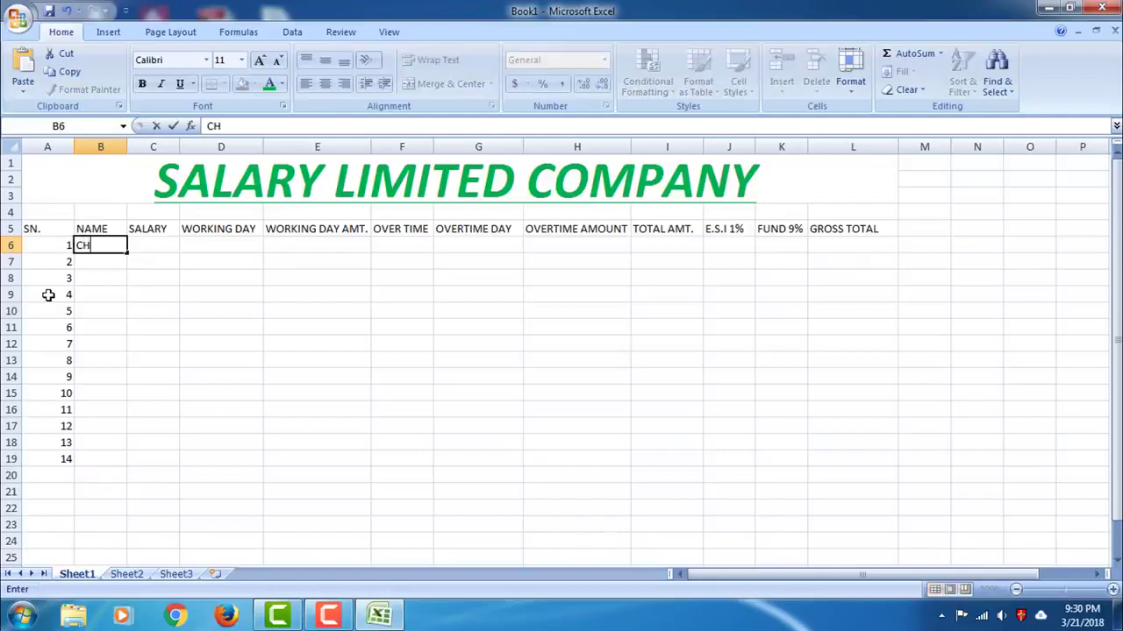
type("ANDAN")
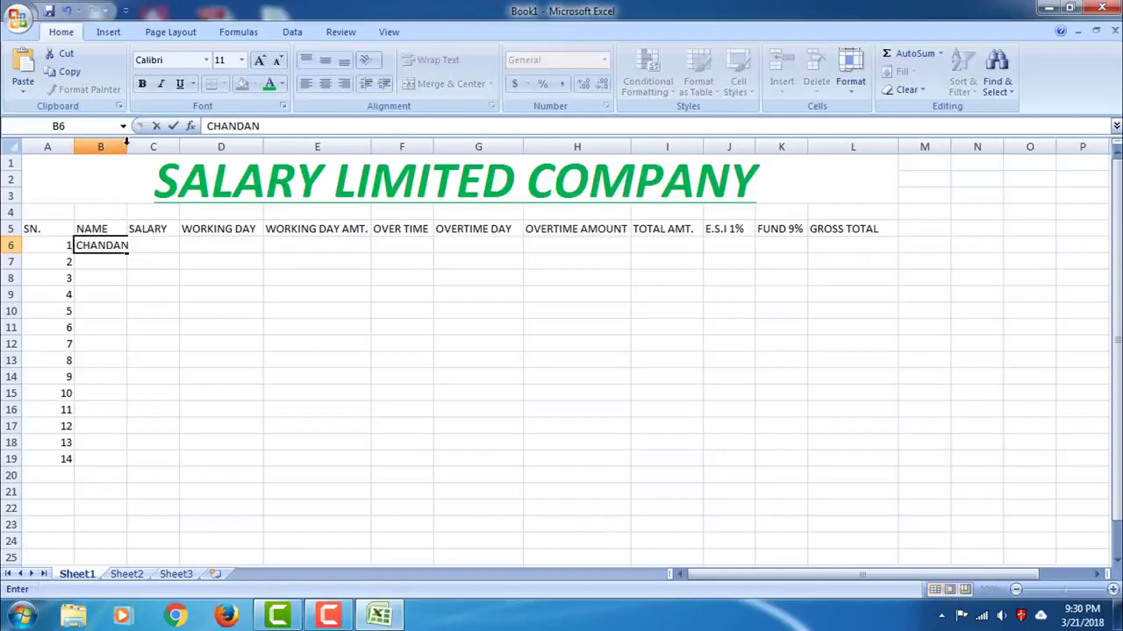
Widen column B and complete the first employee's full name in B6
left_click(133, 277)
left_click_drag(127, 147, 237, 158)
double_click(154, 246)
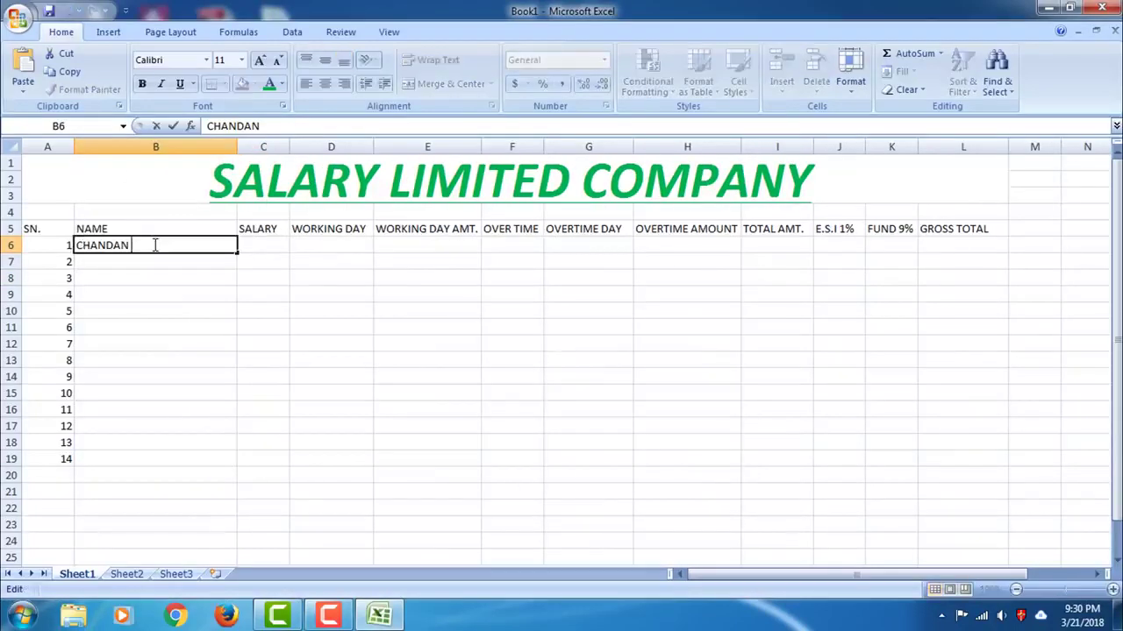
type("KUMAR")
left_click(271, 246)
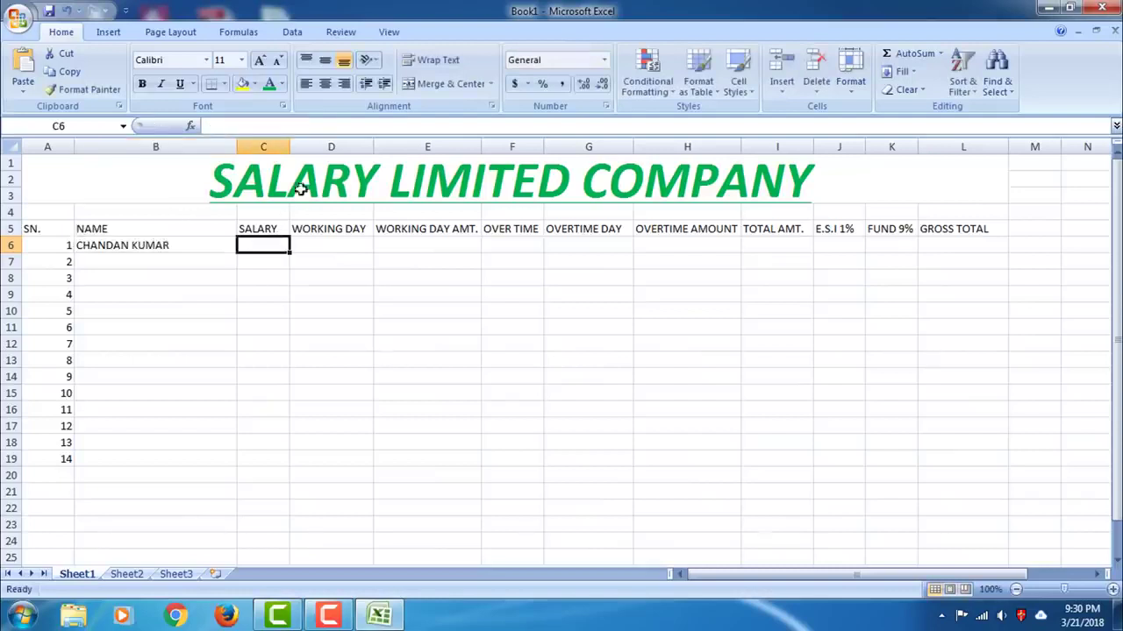
Enter a salary of 15000 in C6 and centre it
left_click_drag(294, 154, 332, 154)
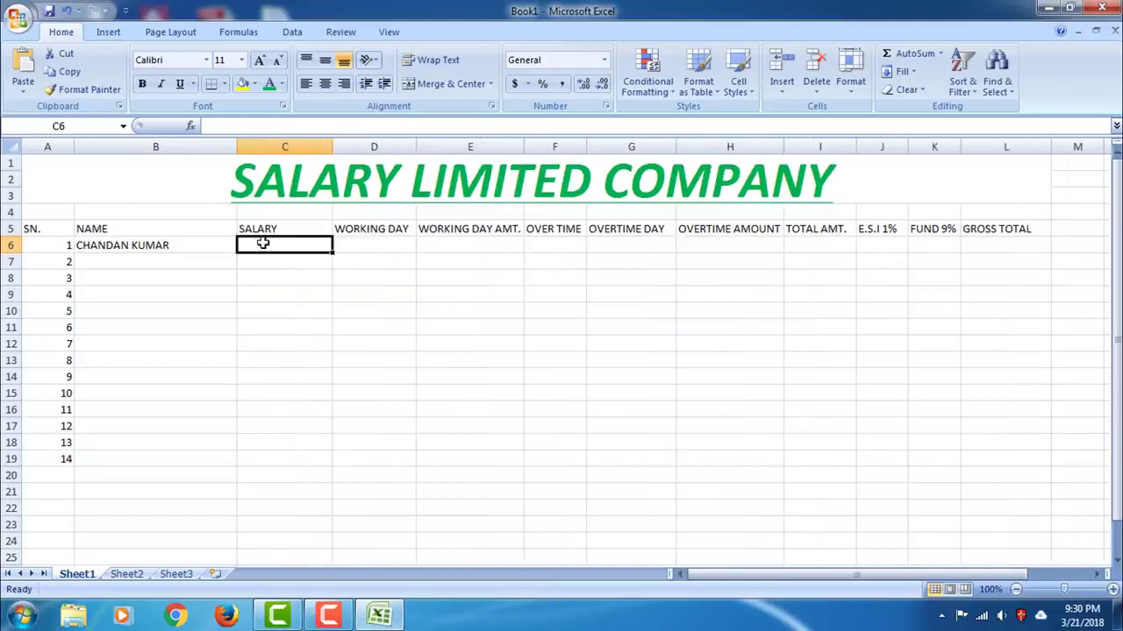
type("15000")
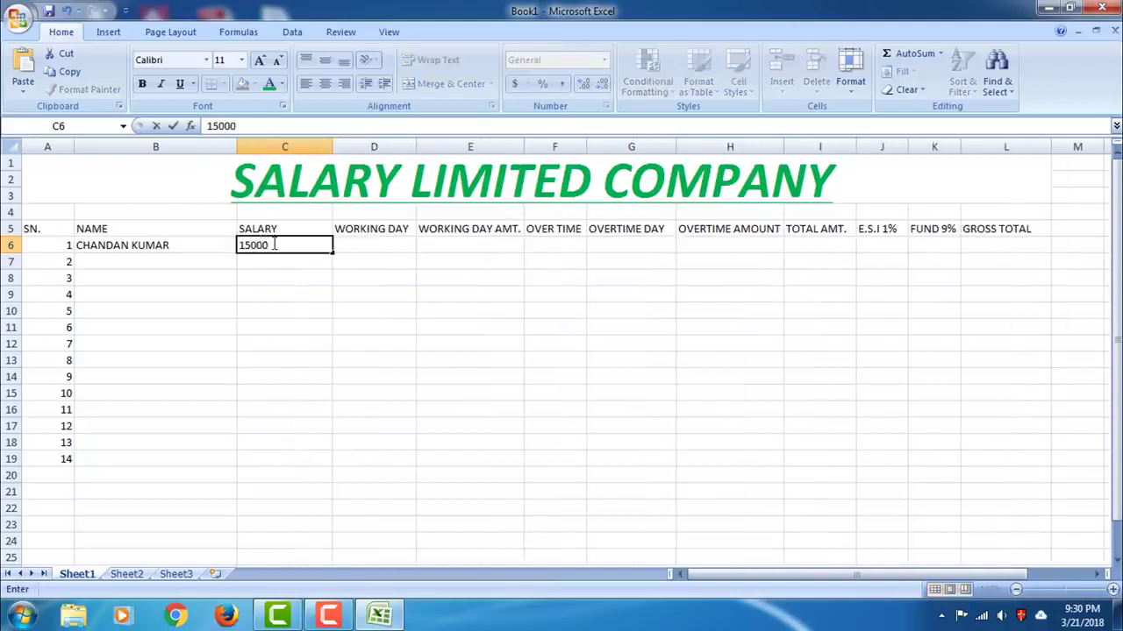
left_click(313, 278)
left_click_drag(330, 148, 304, 148)
left_click(271, 245)
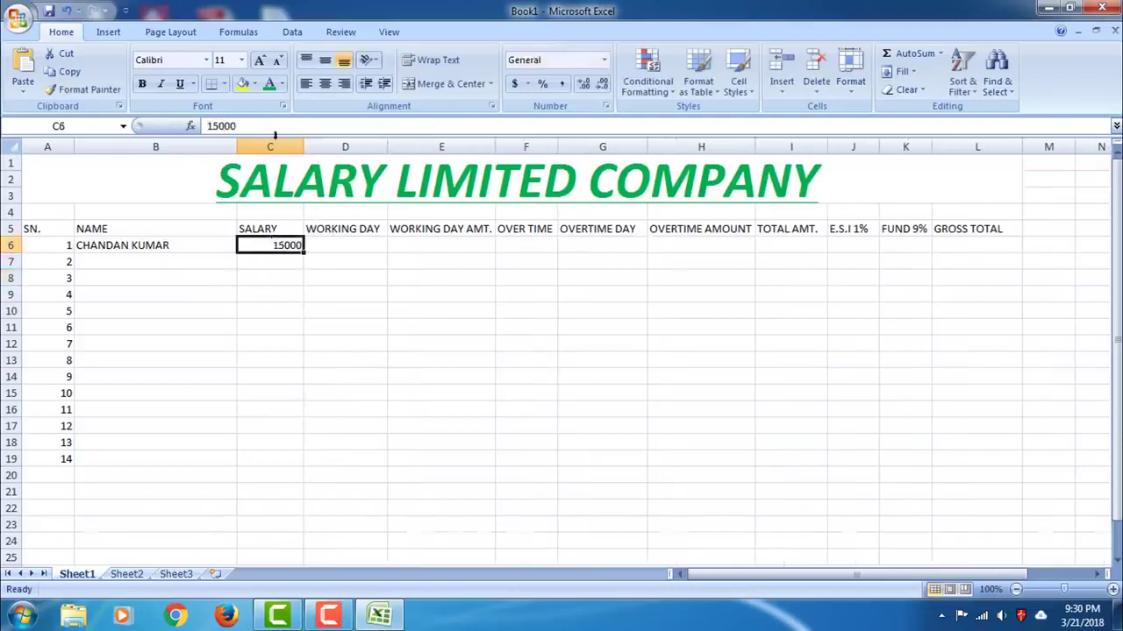
left_click(325, 83)
Centre-align the employee data area from C6 across, then clear the selection at D6
left_click(324, 245)
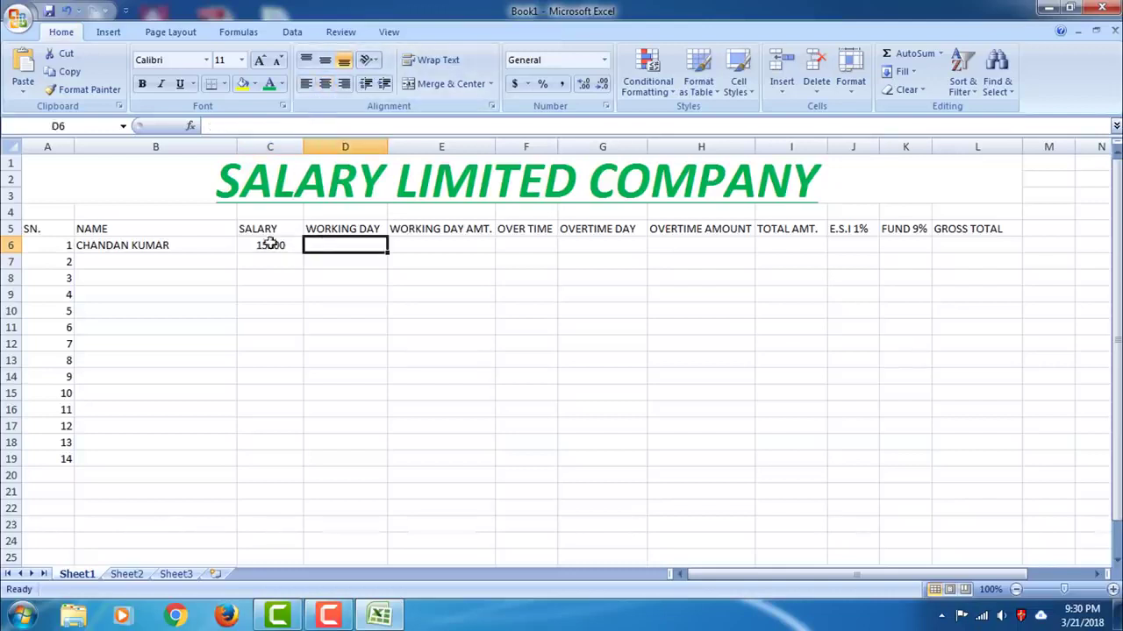
left_click_drag(156, 244, 156, 256)
left_click_drag(254, 244, 959, 459)
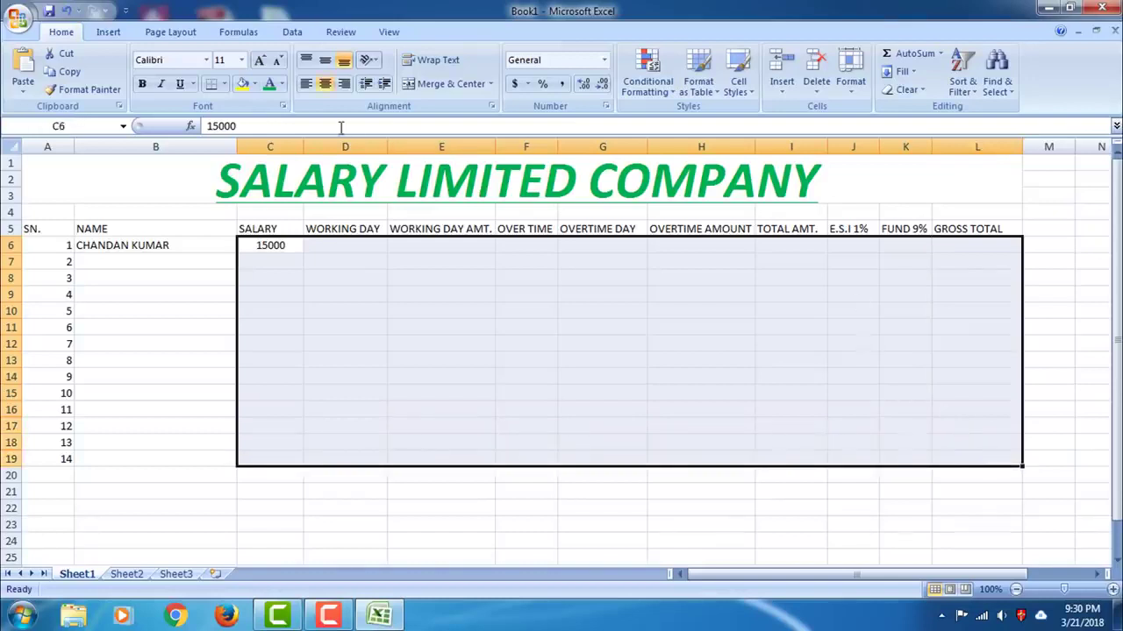
left_click(325, 85)
left_click(325, 85)
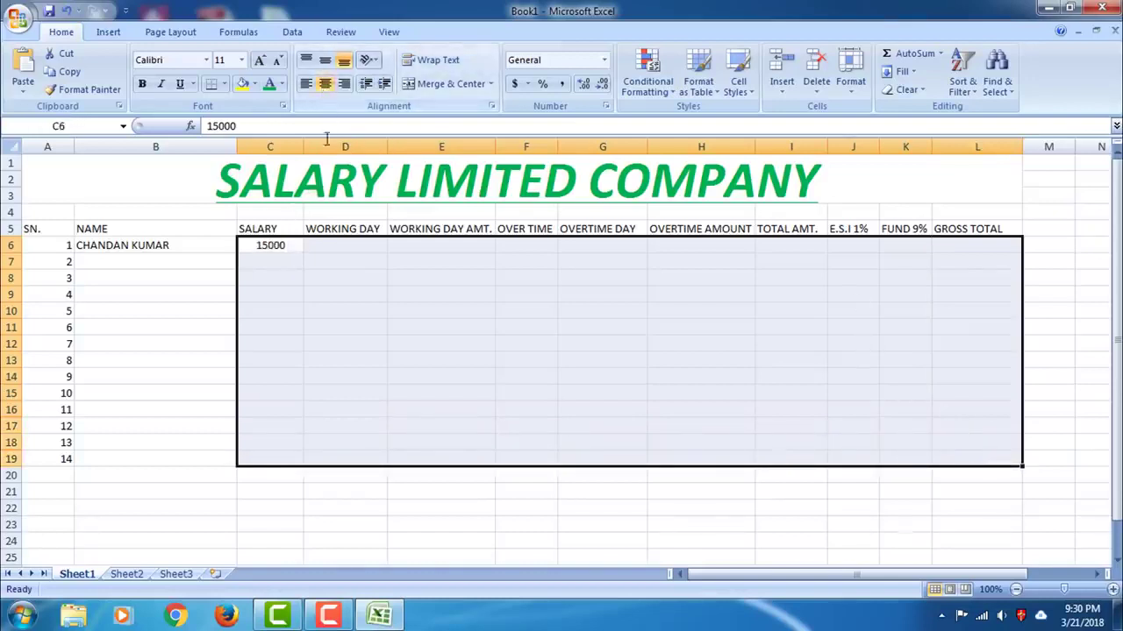
left_click(321, 248)
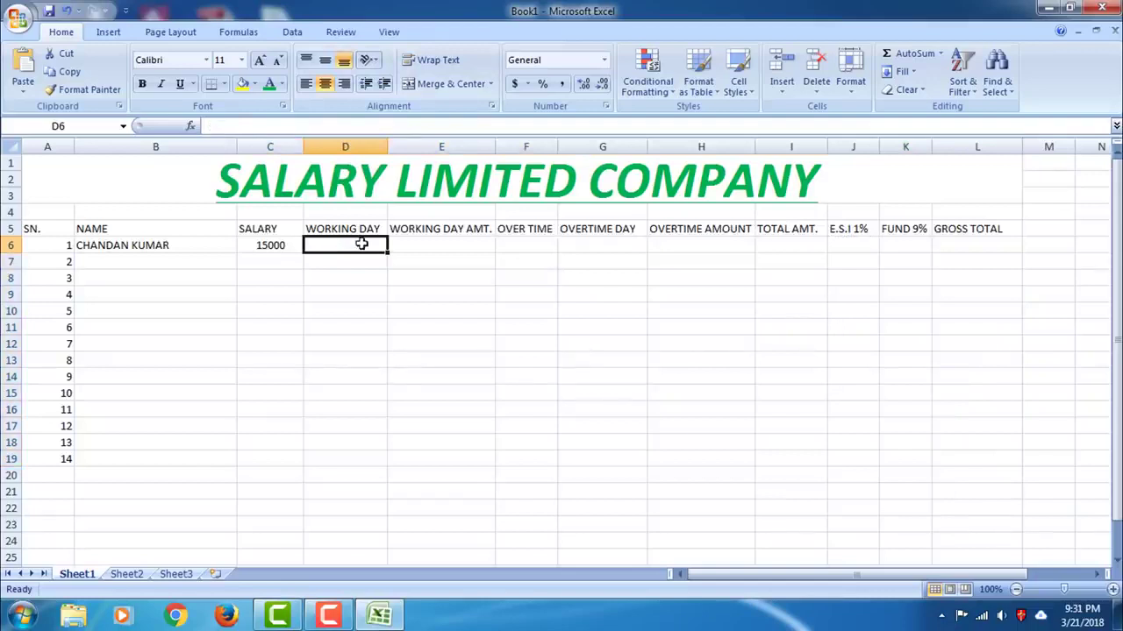
Enter 20 working days in D6 and 48 overtime in F6
type("20")
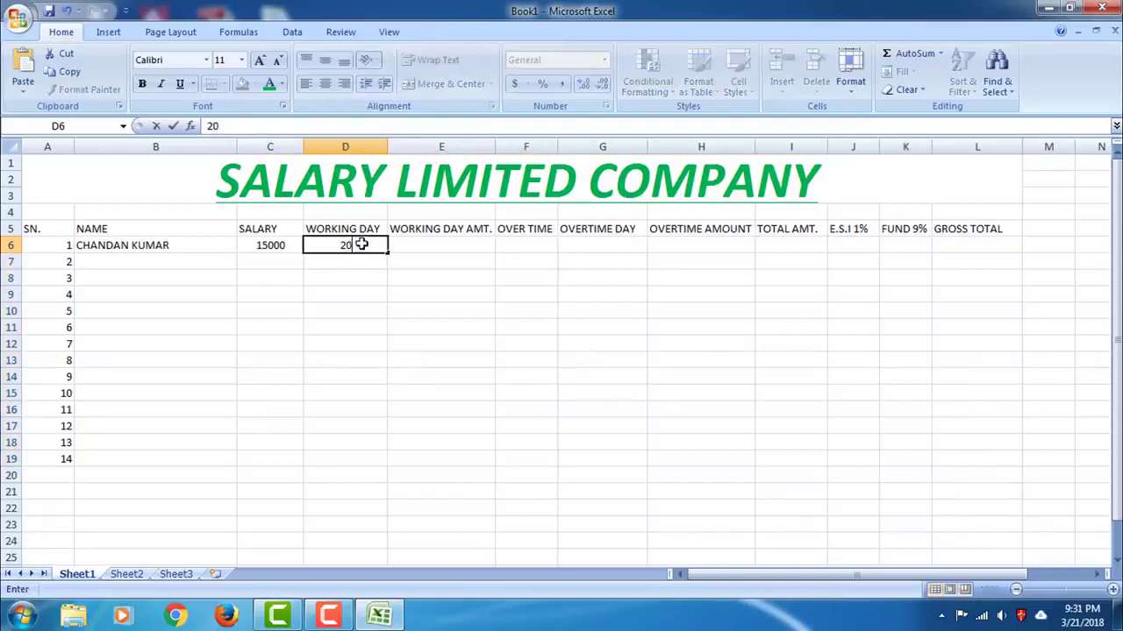
left_click(411, 246)
left_click(528, 246)
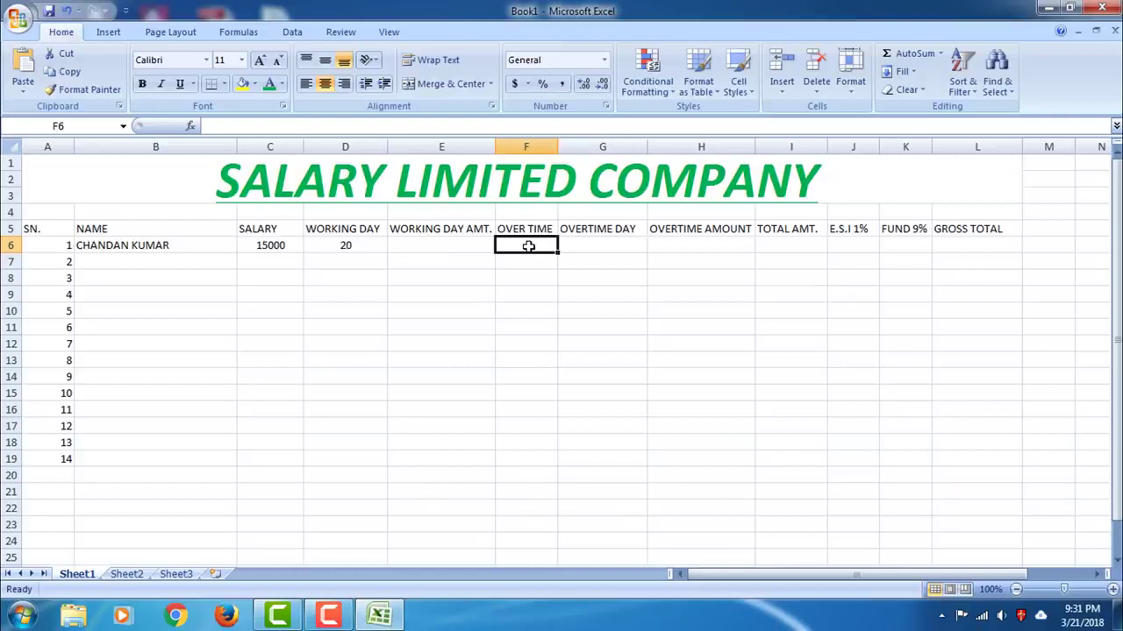
type("48")
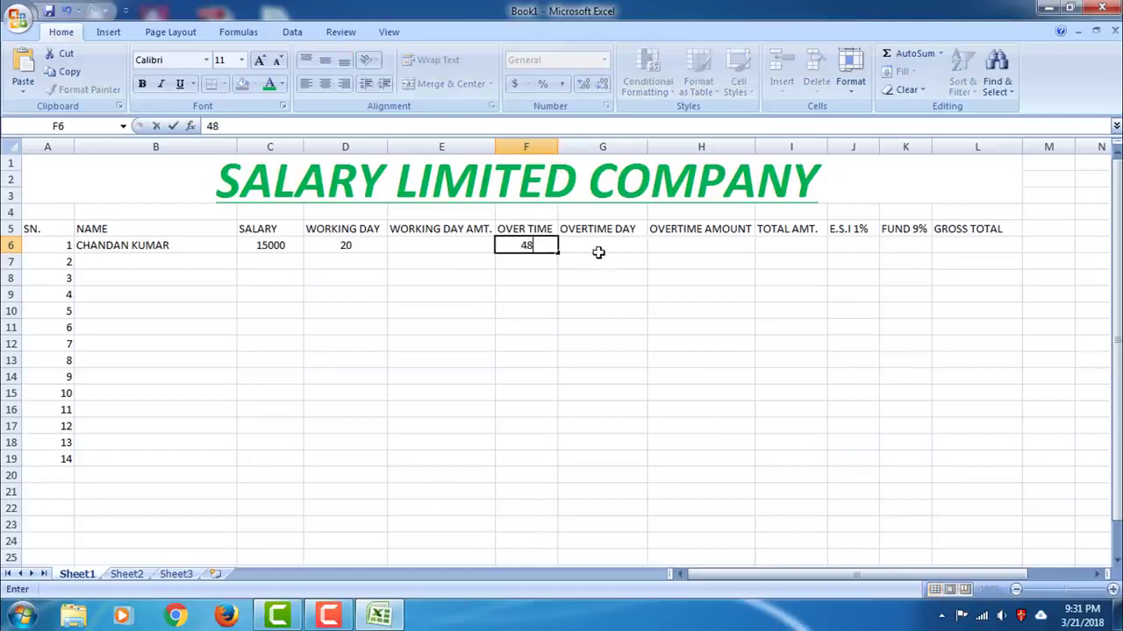
left_click(611, 237)
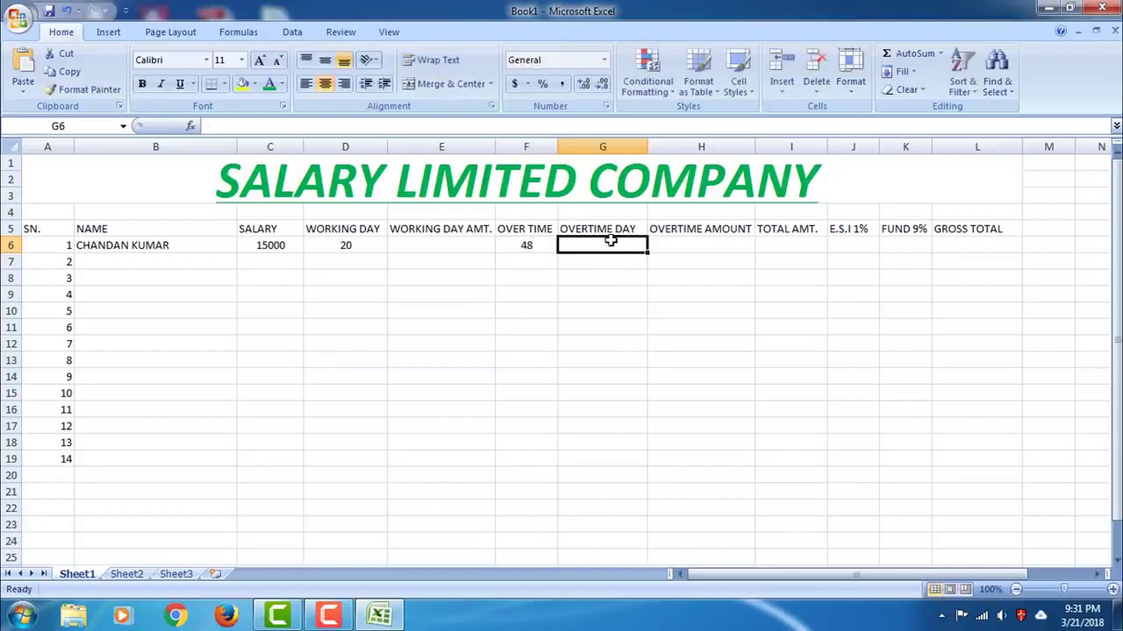
Review the row 6 values in C6, D6 and F6, ending on E6
left_click(708, 240)
left_click(794, 244)
left_click(849, 243)
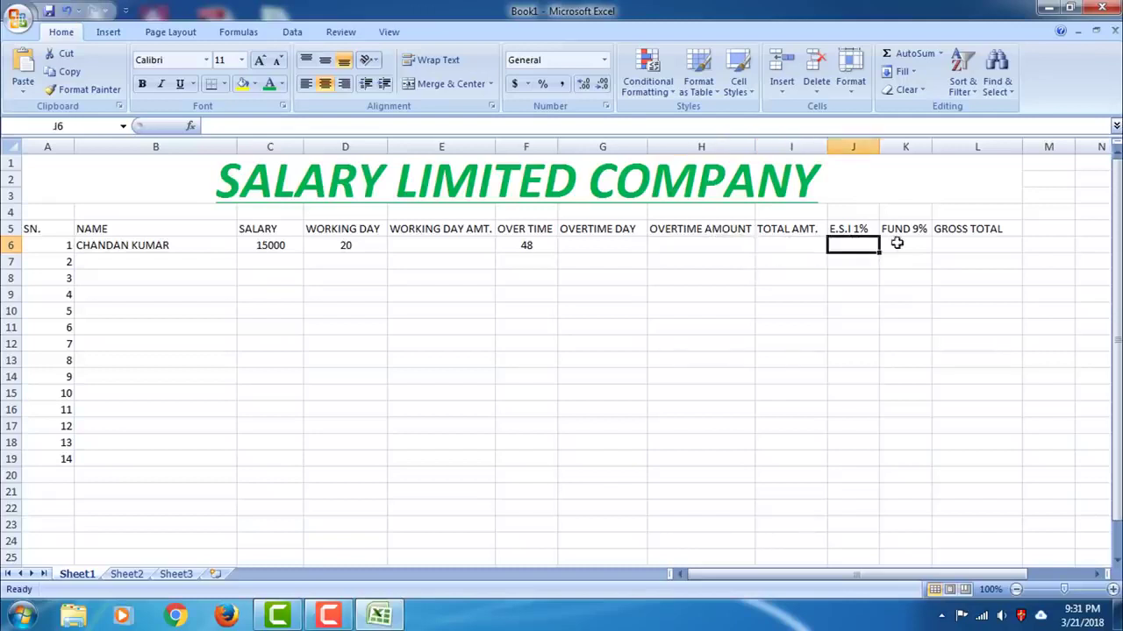
left_click(896, 244)
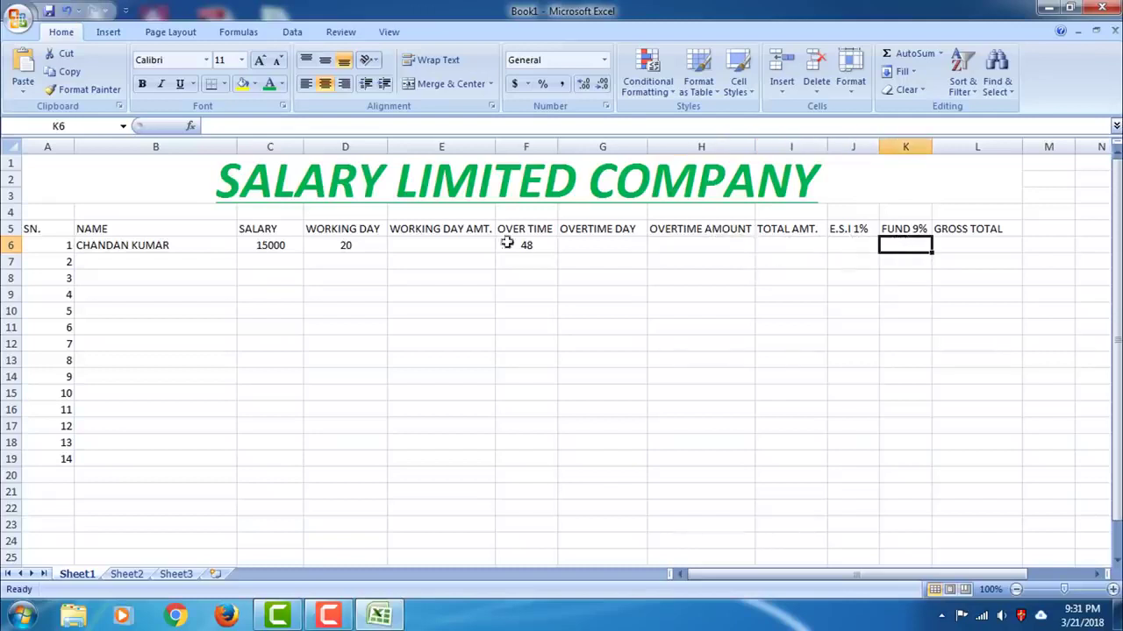
left_click(275, 245)
left_click(346, 245)
left_click(504, 246)
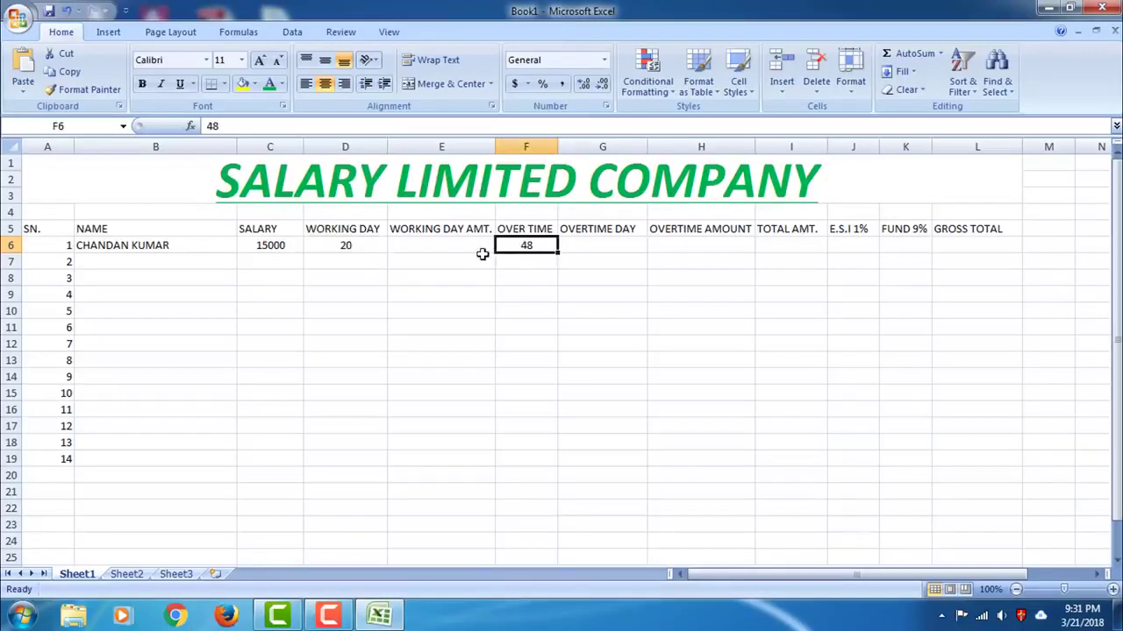
left_click(270, 245)
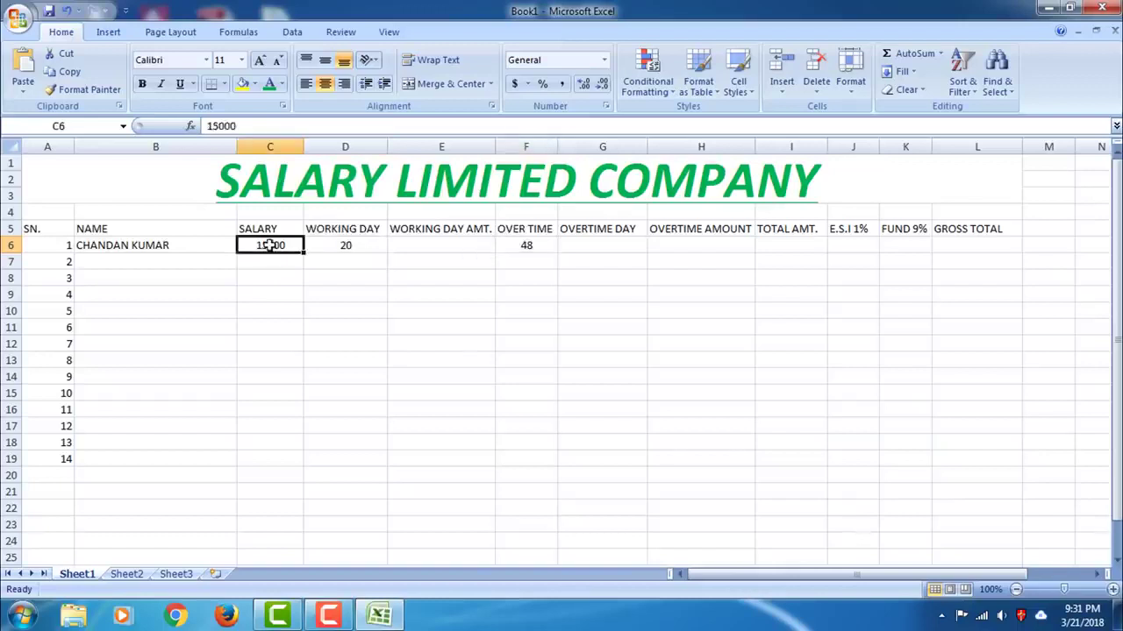
left_click(339, 245)
left_click(524, 245)
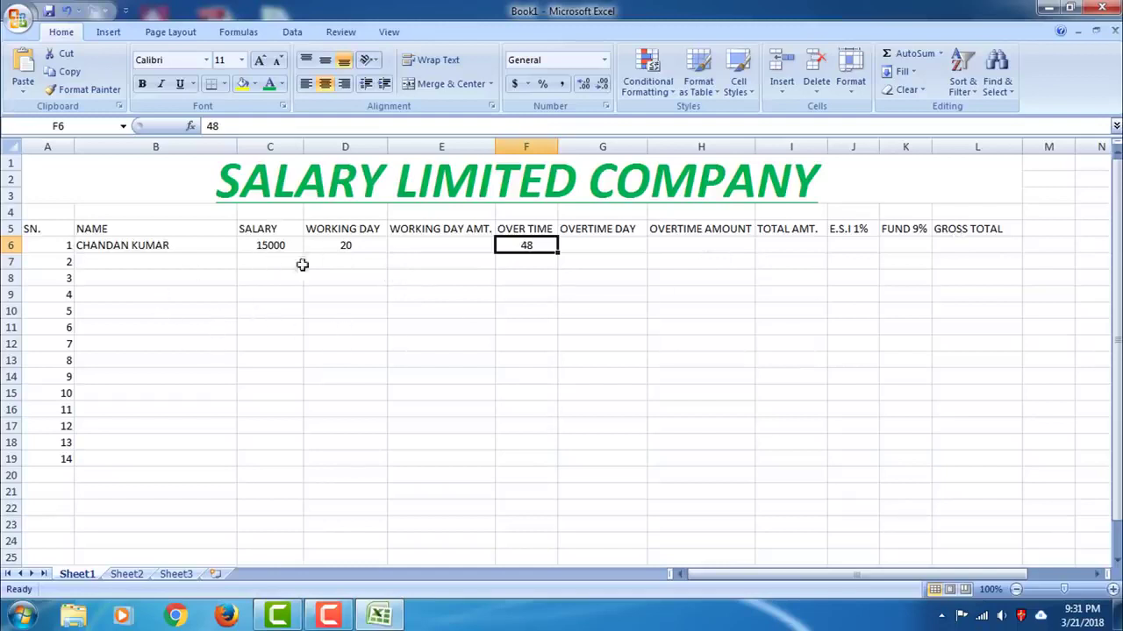
left_click(413, 245)
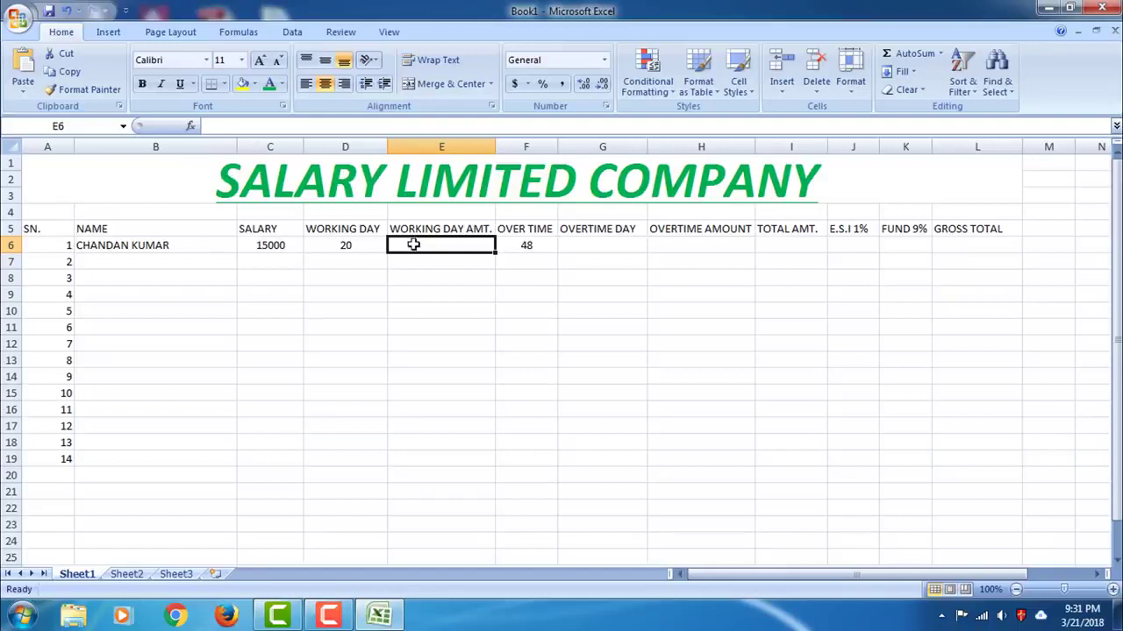
Enter the formula =(C6*D6/30) in E6, giving a working day amount of 10000
left_click(272, 127)
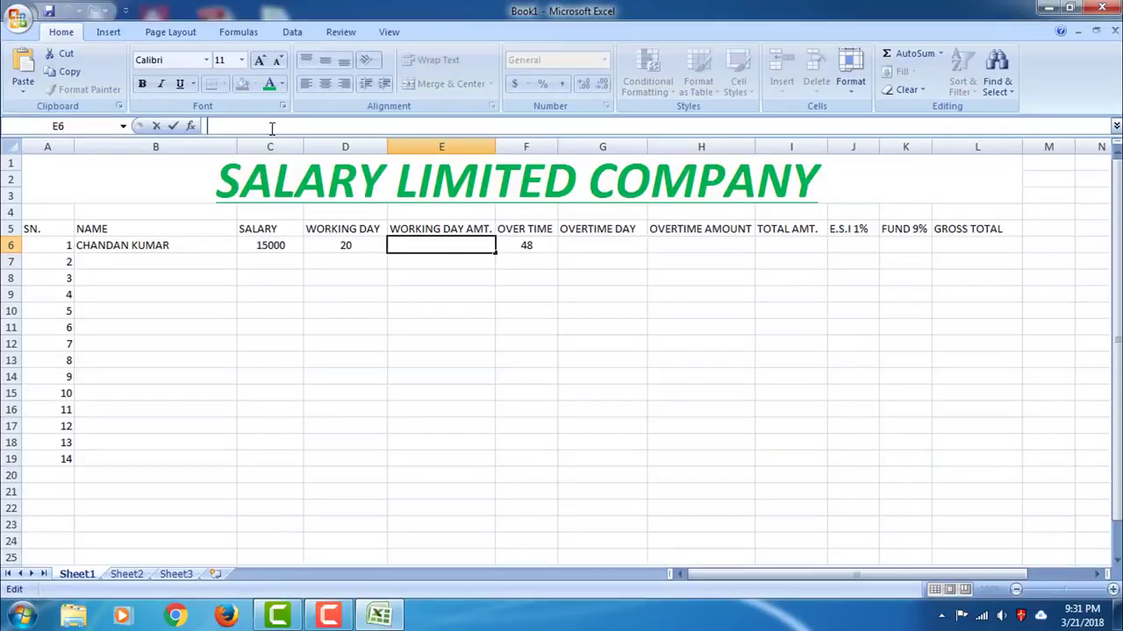
type("=")
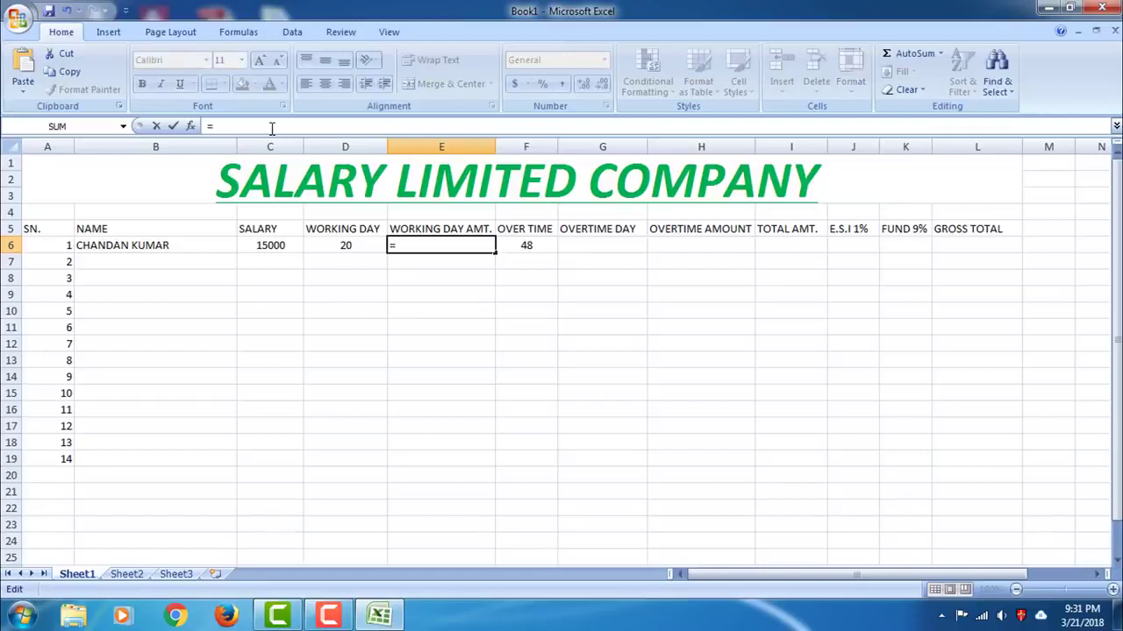
type("(")
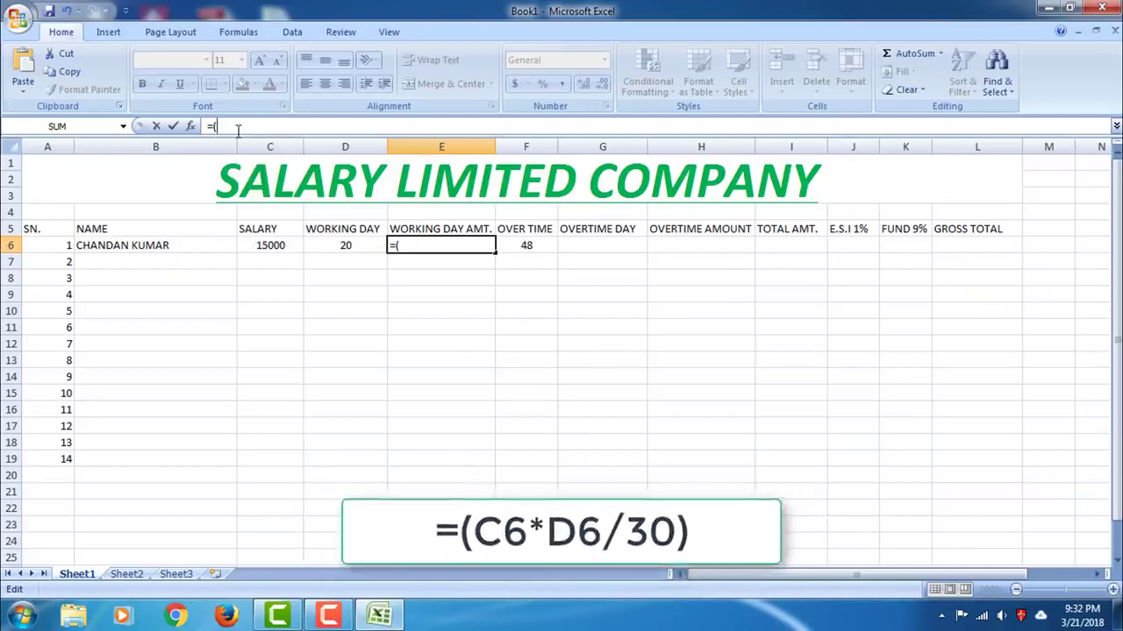
type("6C")
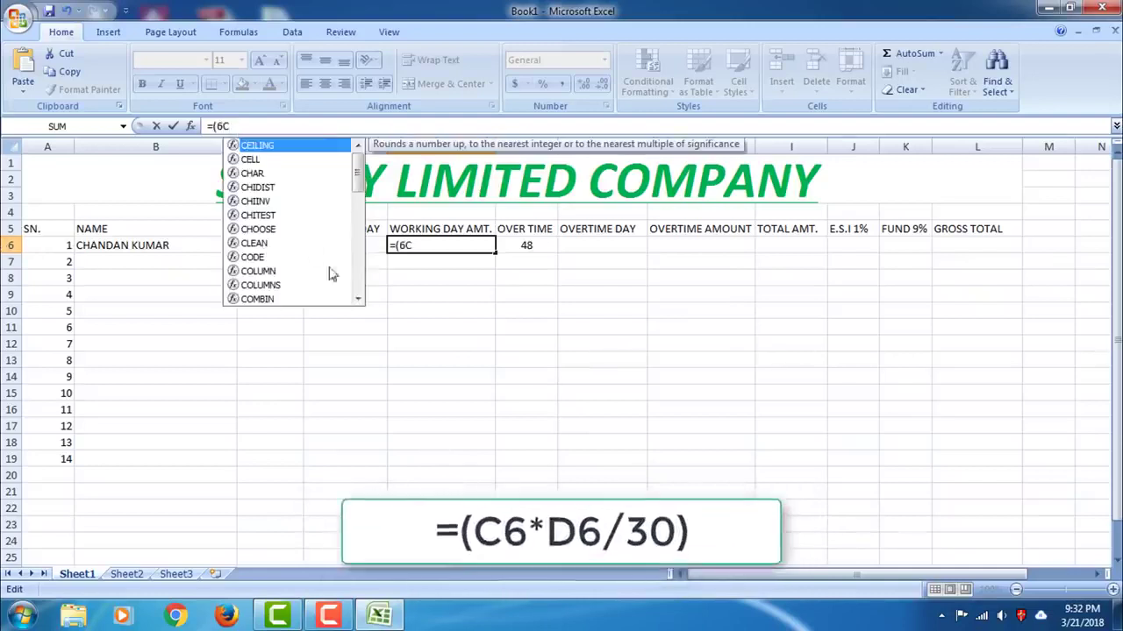
left_click(322, 131)
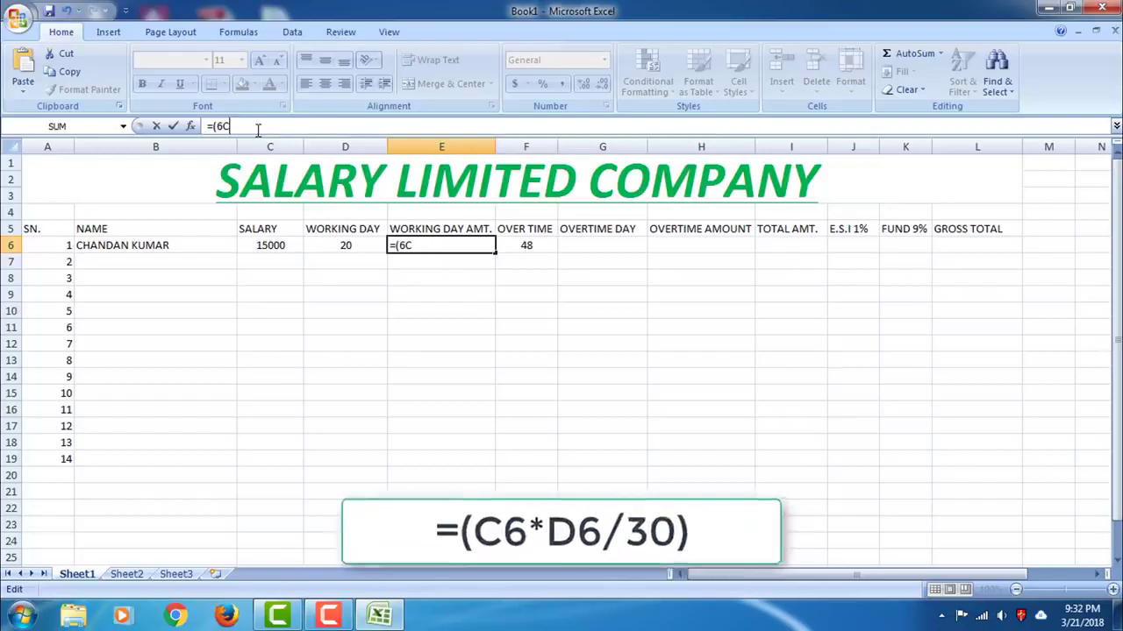
key("BackSpace")
key("BackSpace")
type("C6")
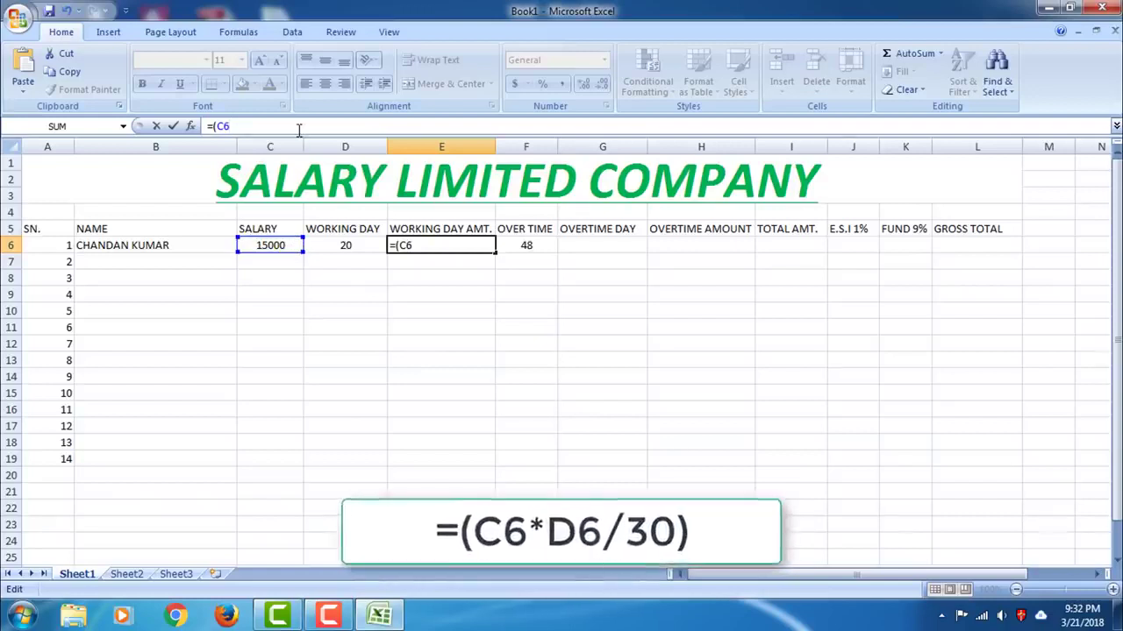
type("9")
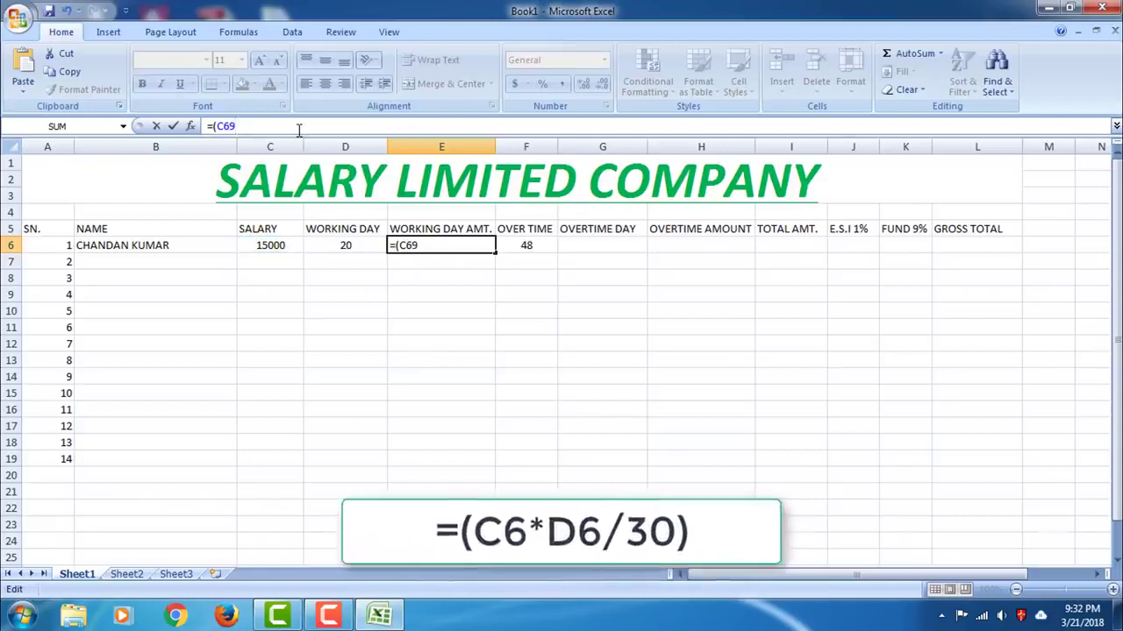
key("BackSpace")
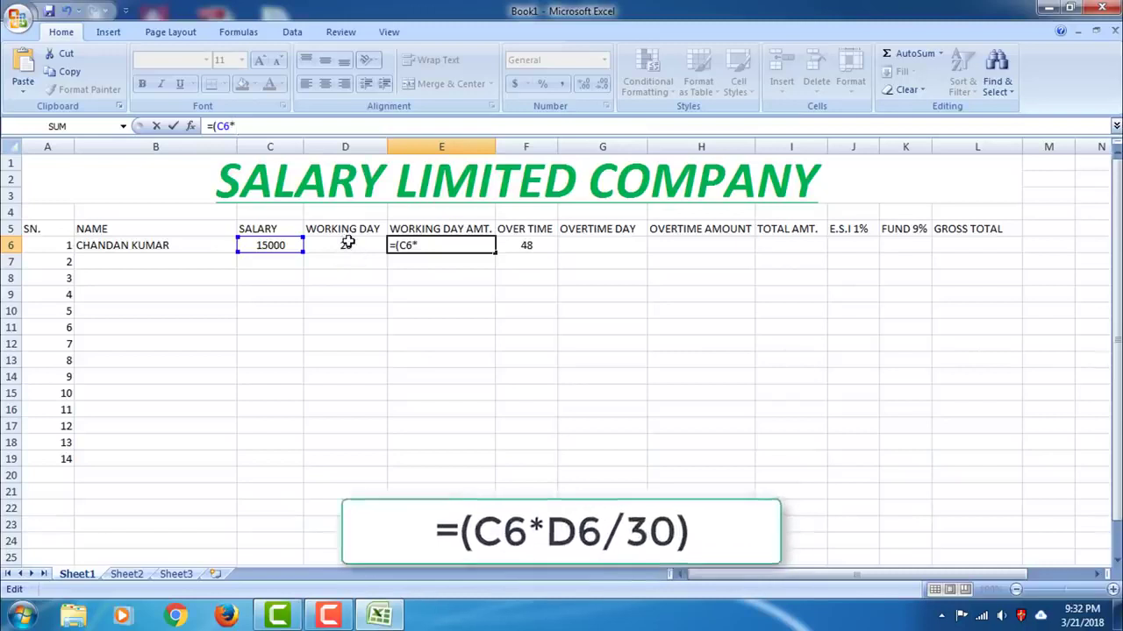
type("D6")
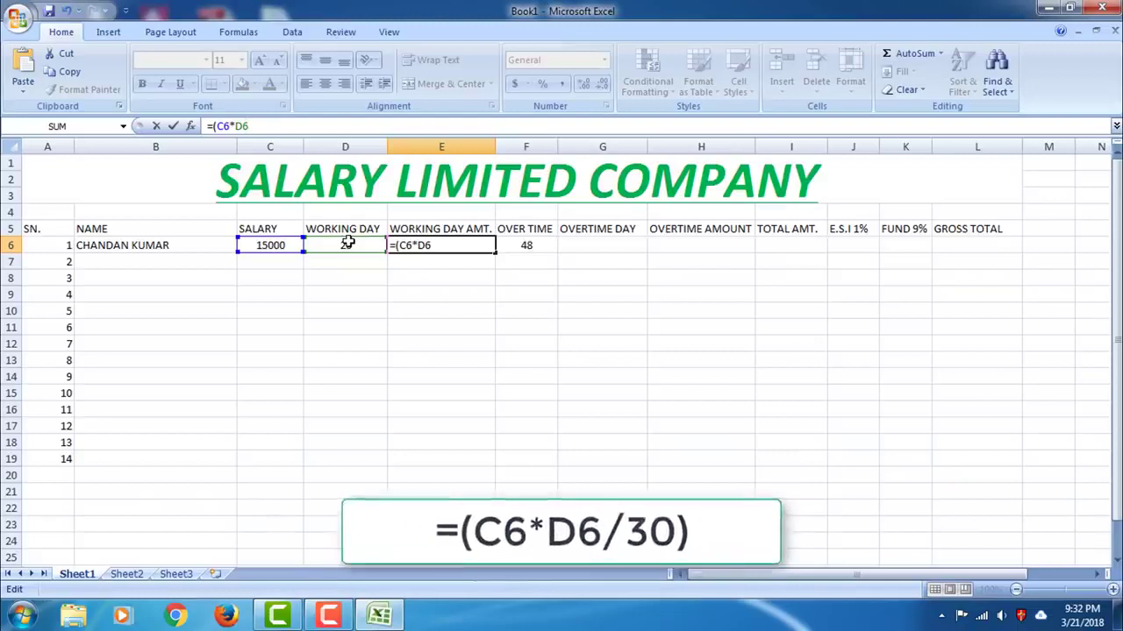
type("/")
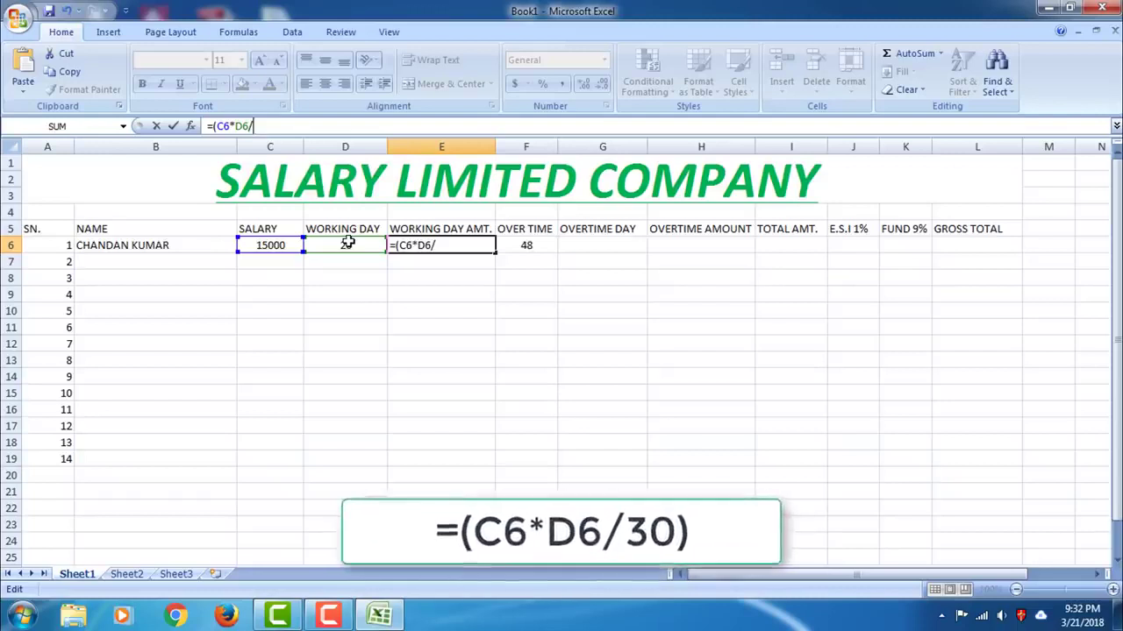
type("31")
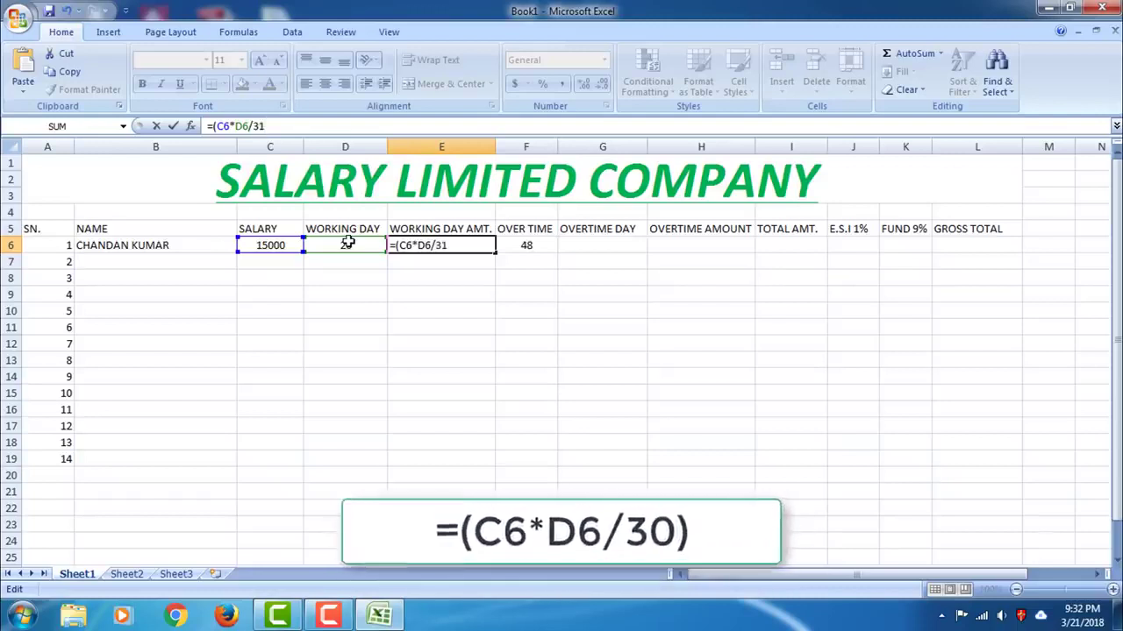
key("BackSpace")
key("BackSpace")
type("28")
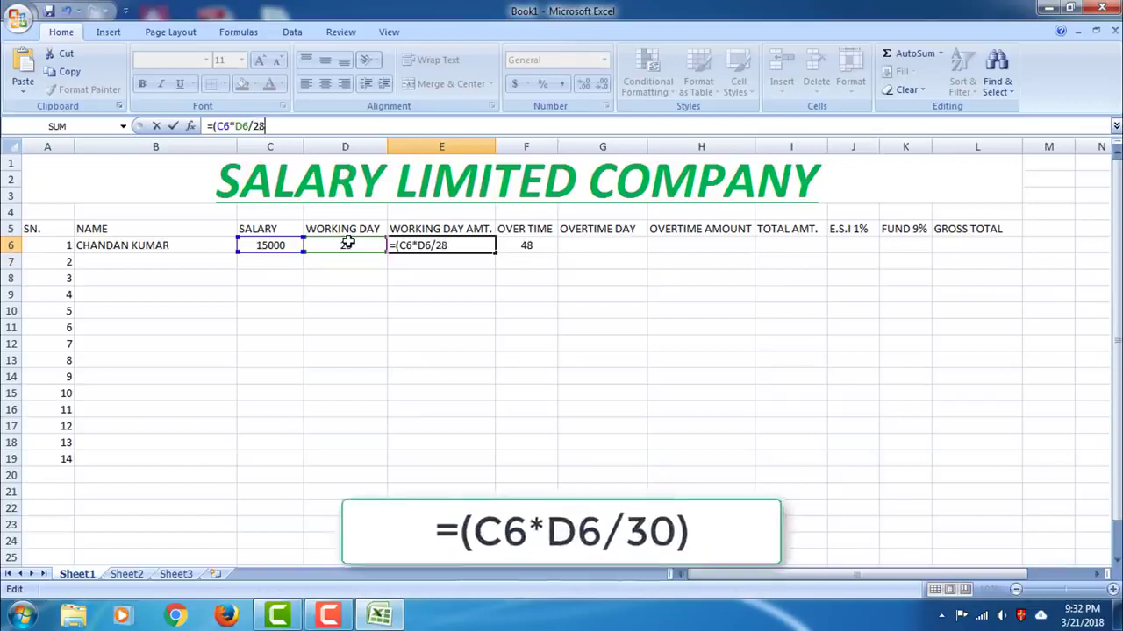
key("BackSpace")
key("BackSpace")
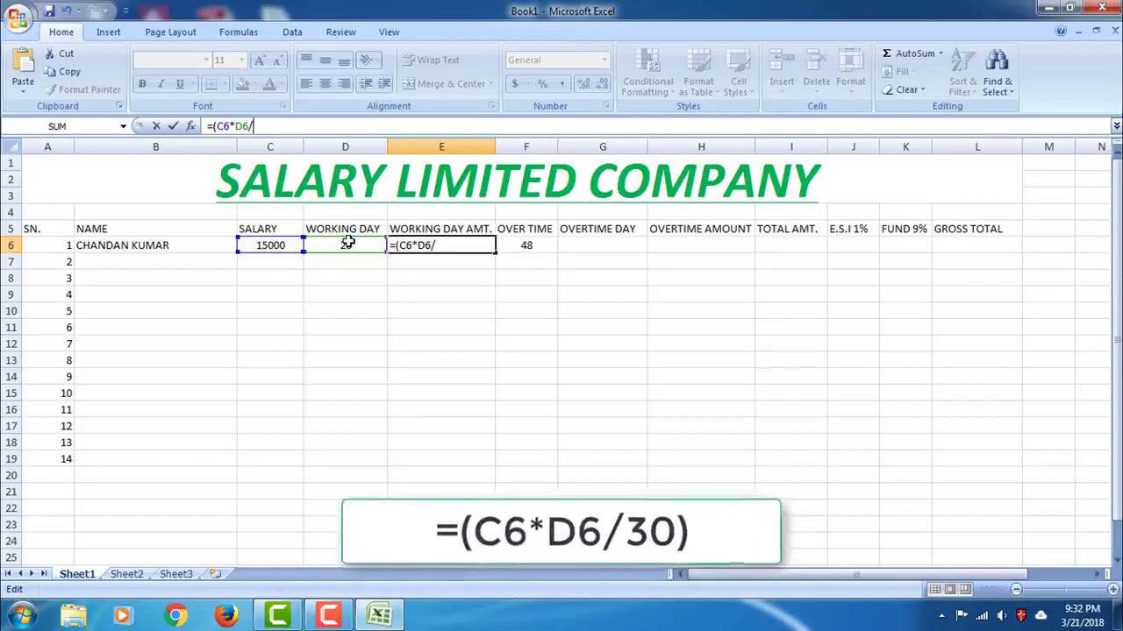
type("30")
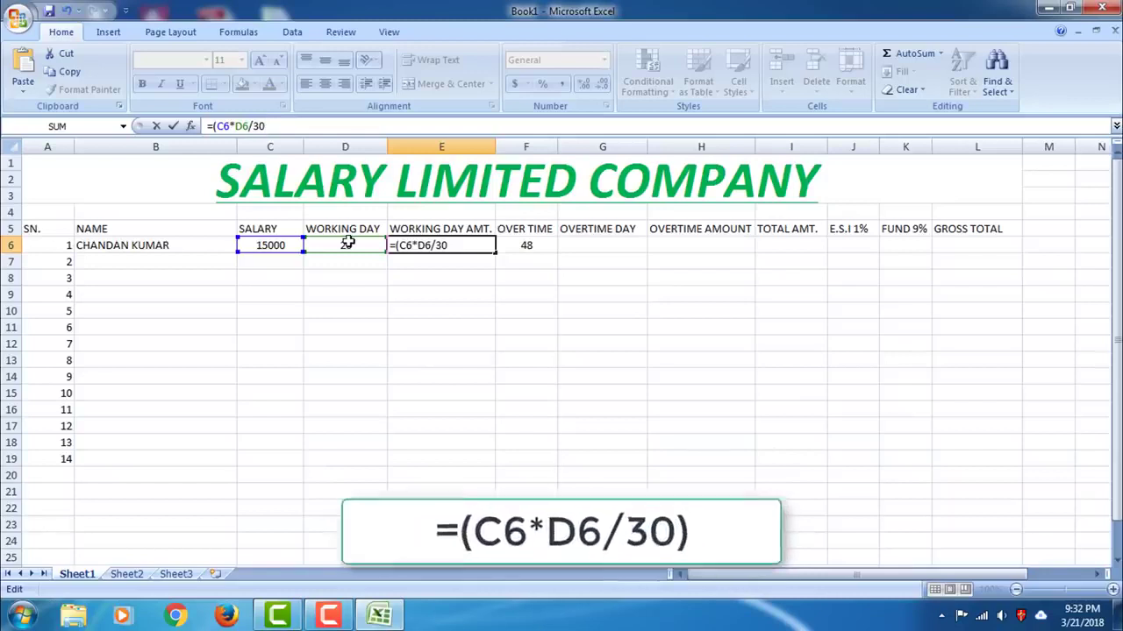
type(")")
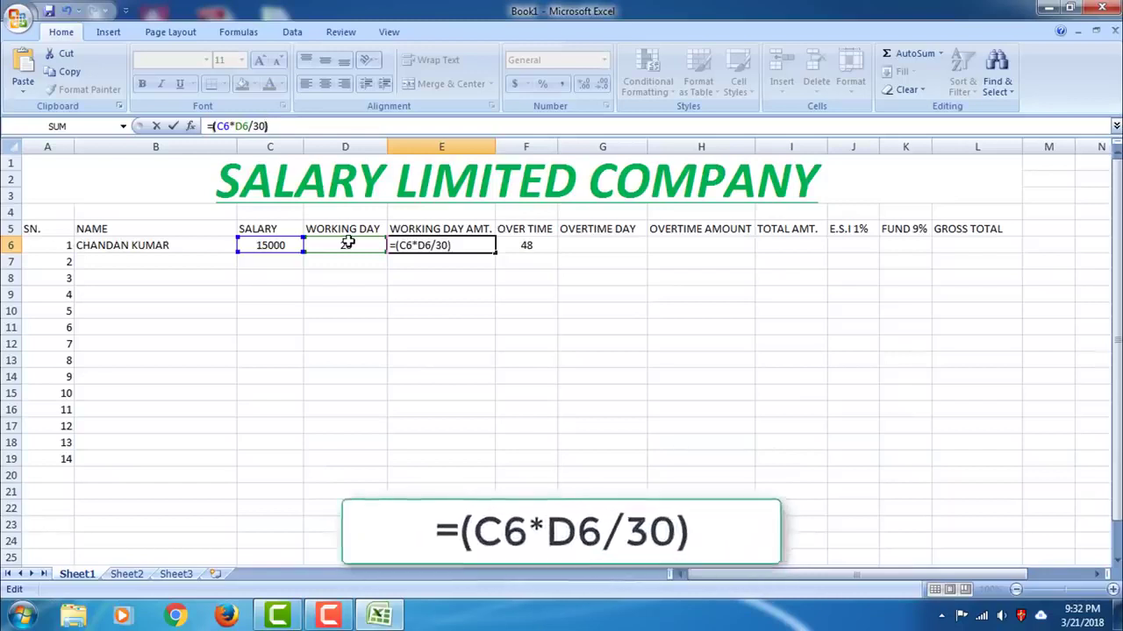
key("Return")
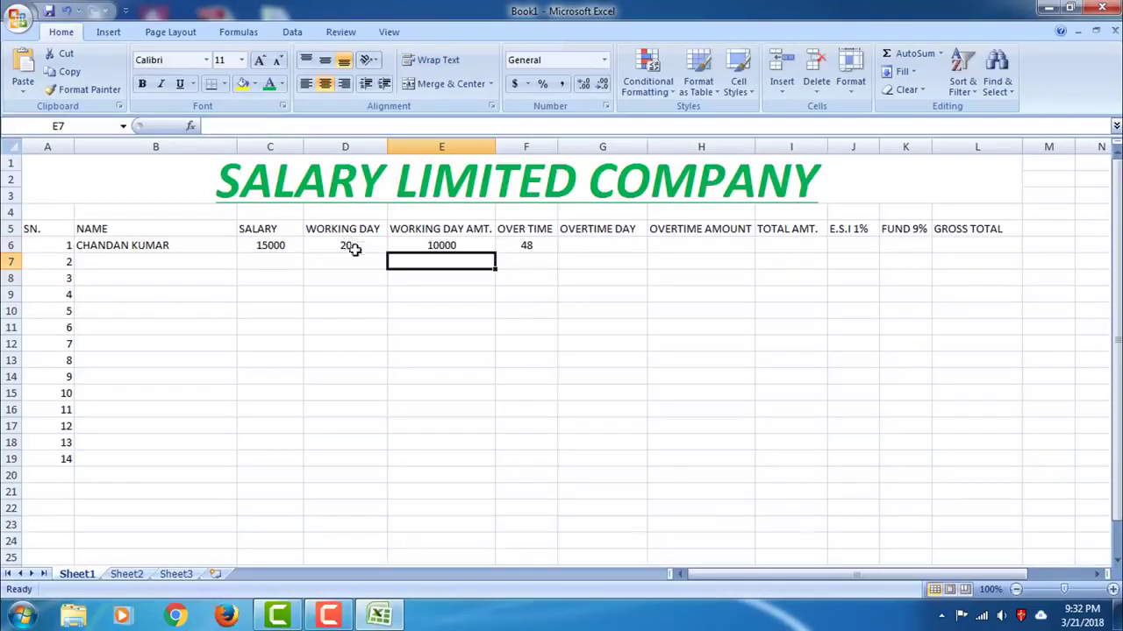
Check E6's formula, then move across to G6
left_click(413, 245)
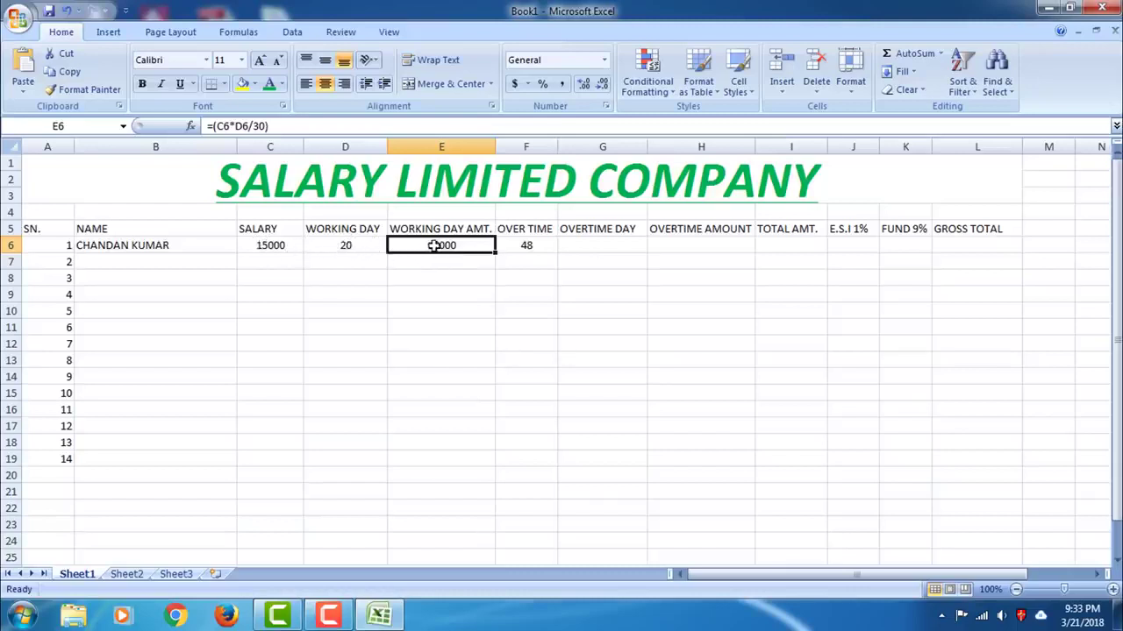
left_click(531, 247)
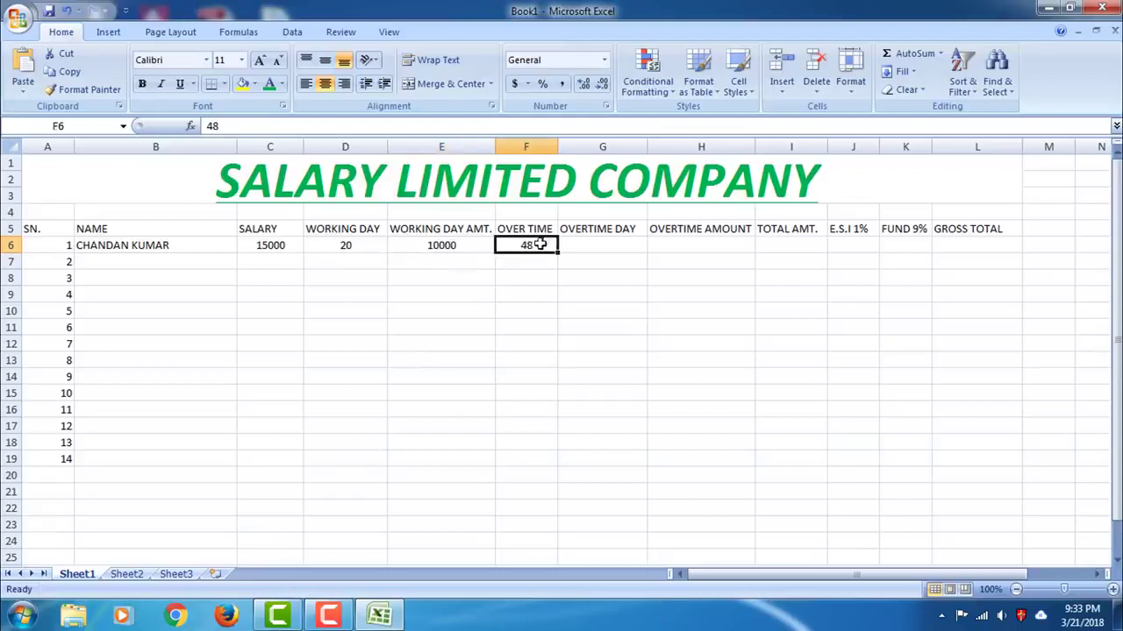
left_click(581, 243)
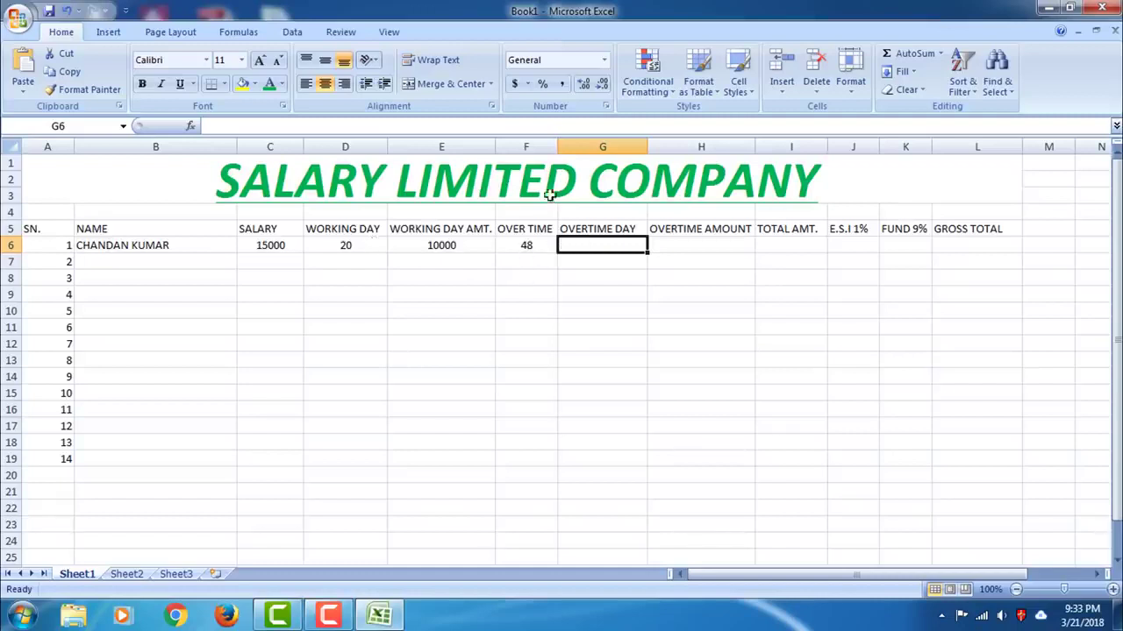
Enter =(F6/8) in G6 to get 6 overtime days, then recheck the formula
left_click(440, 125)
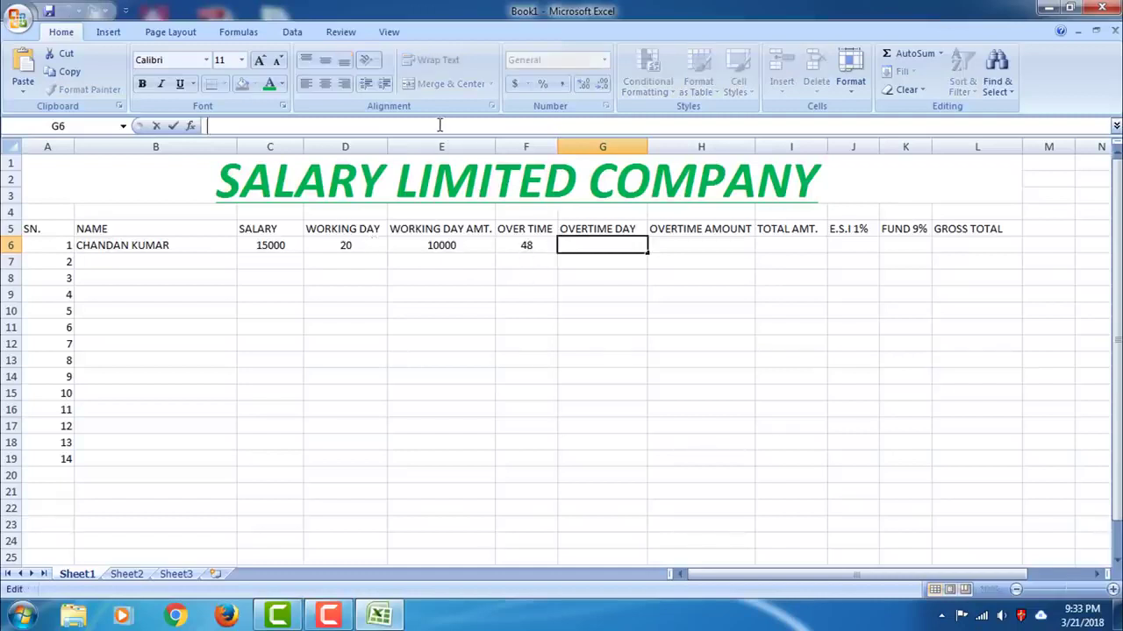
type("=")
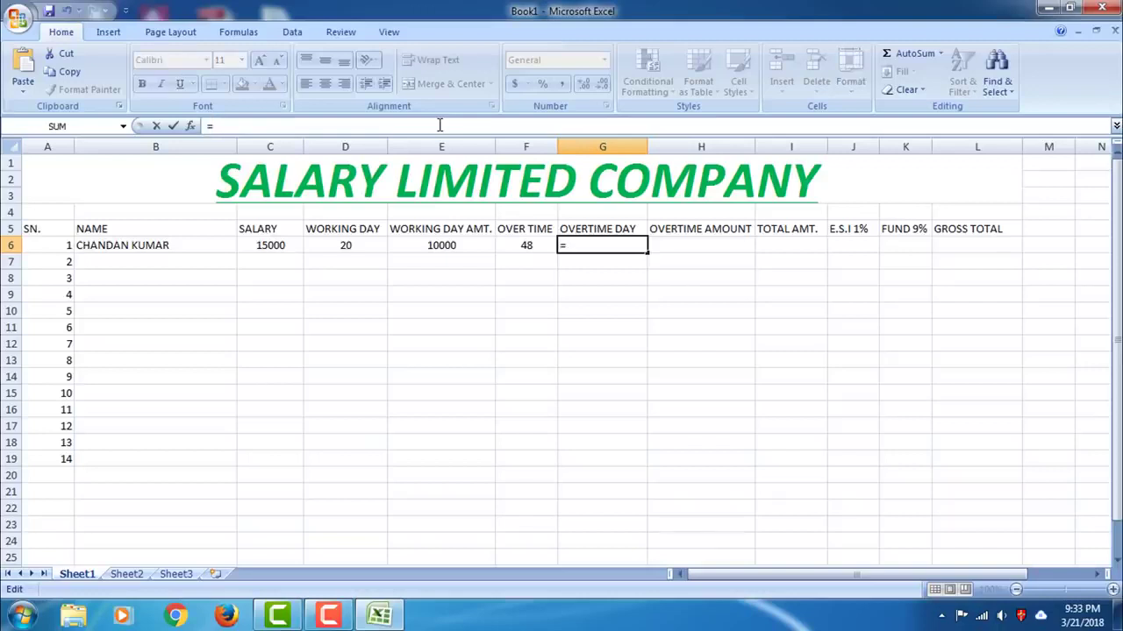
type("(")
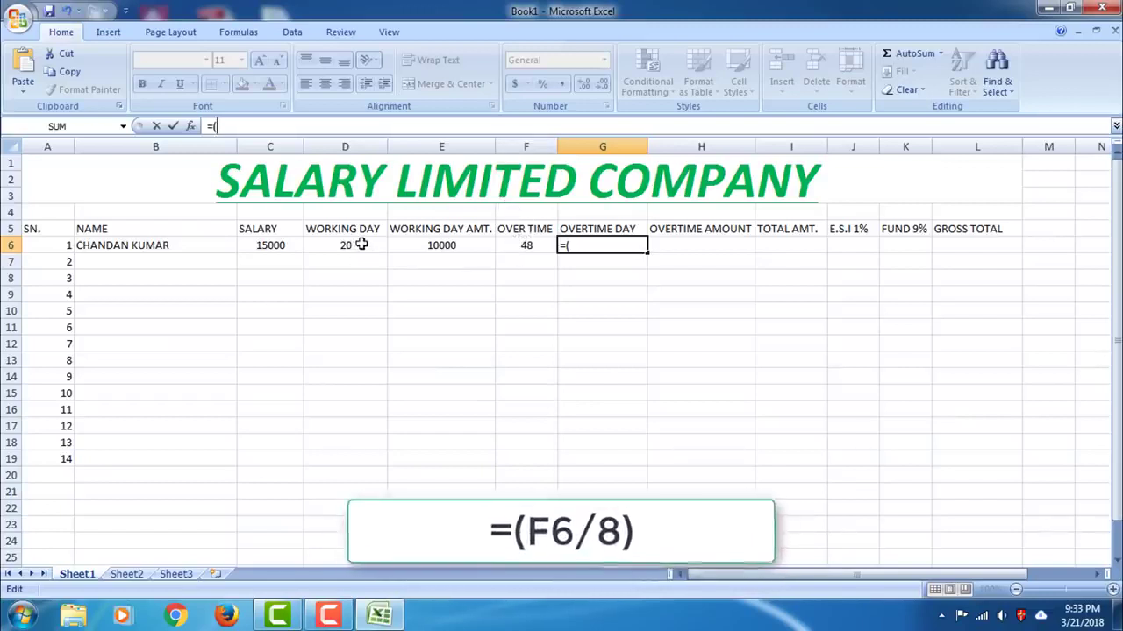
type("F6")
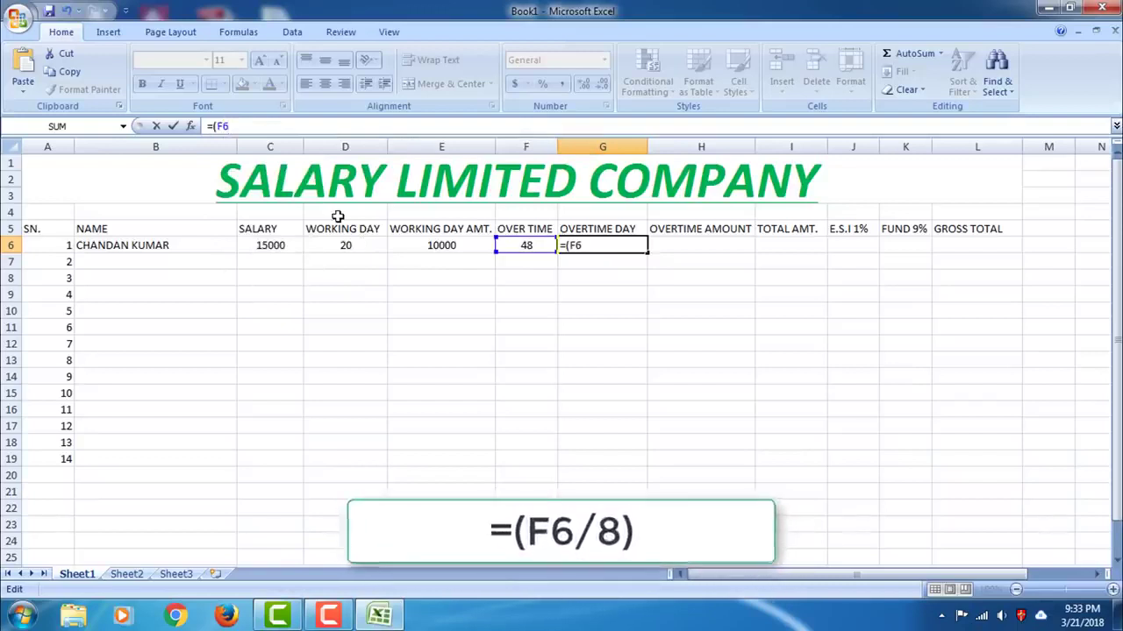
type("/")
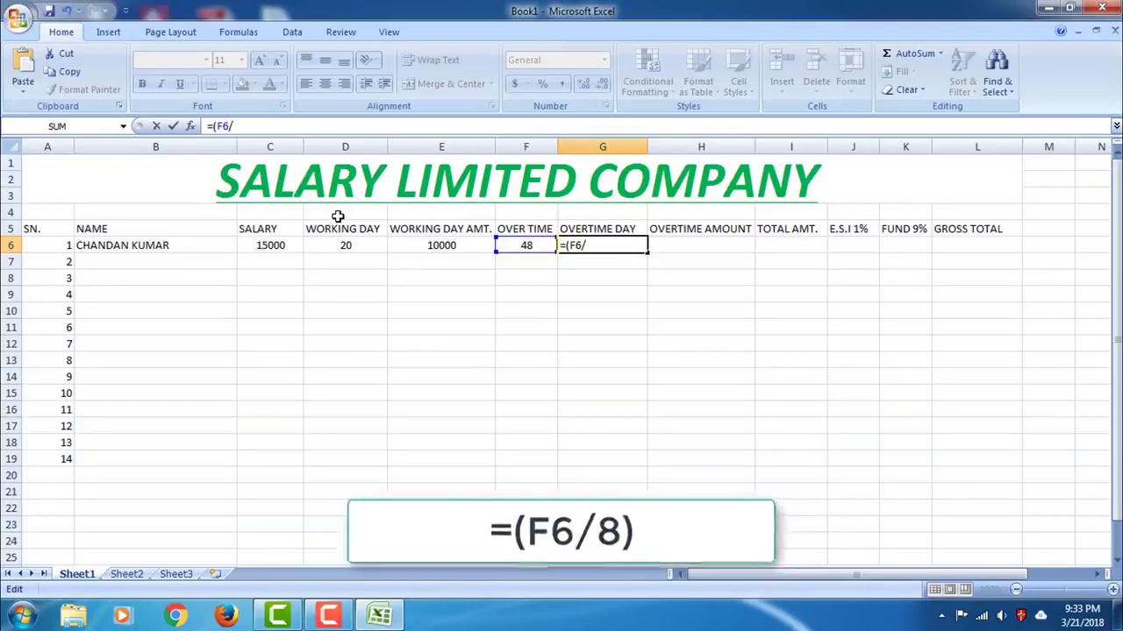
type("8")
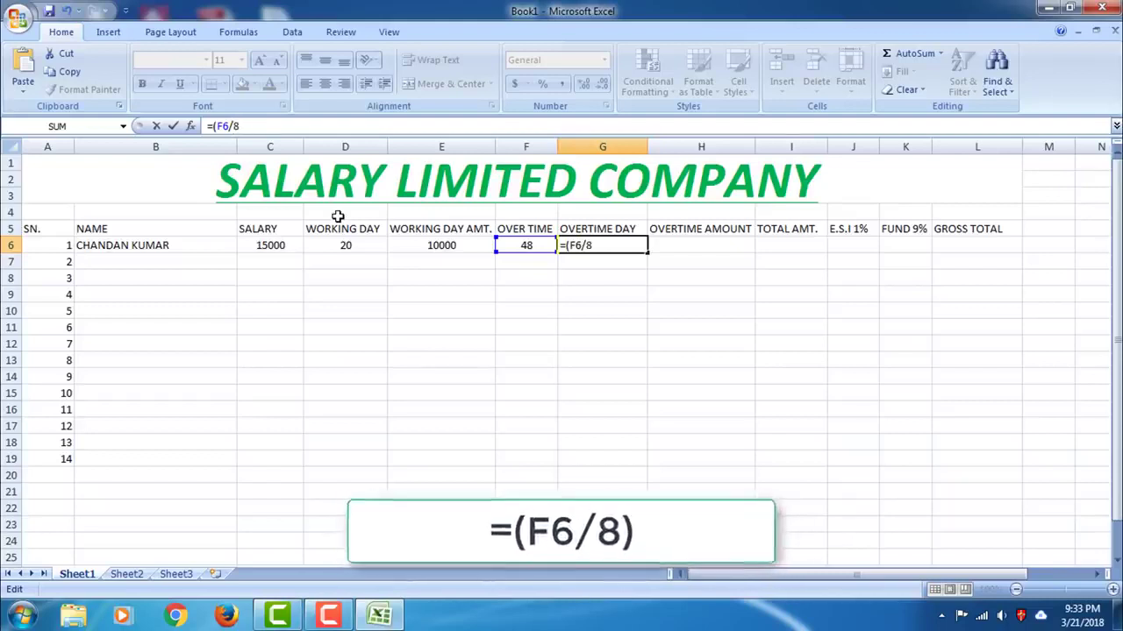
key("BackSpace")
type("10")
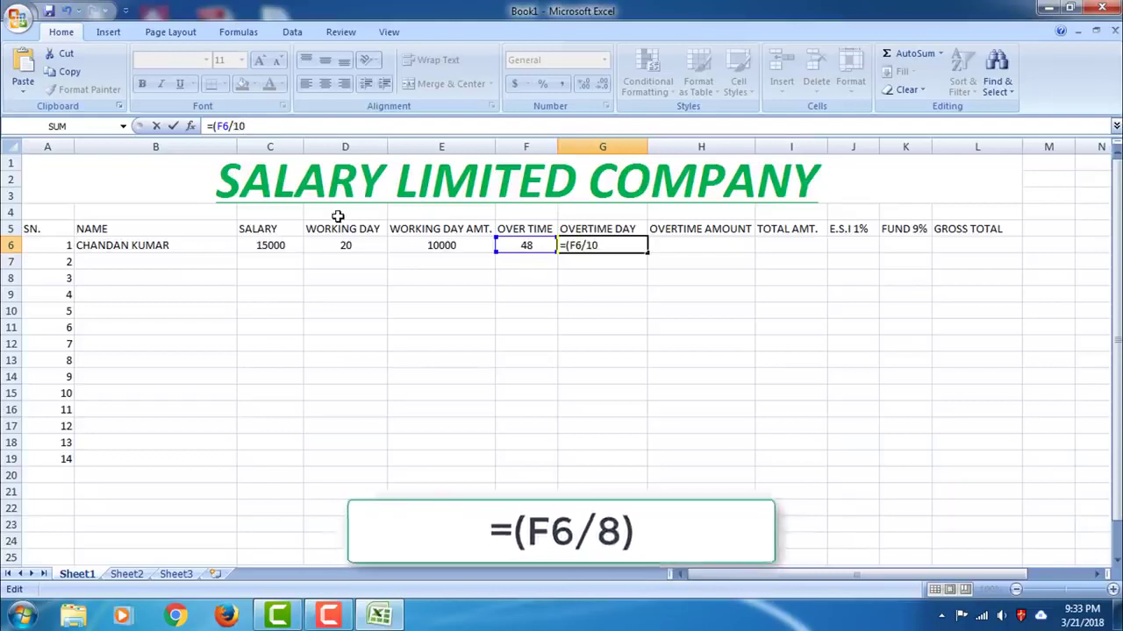
key("BackSpace")
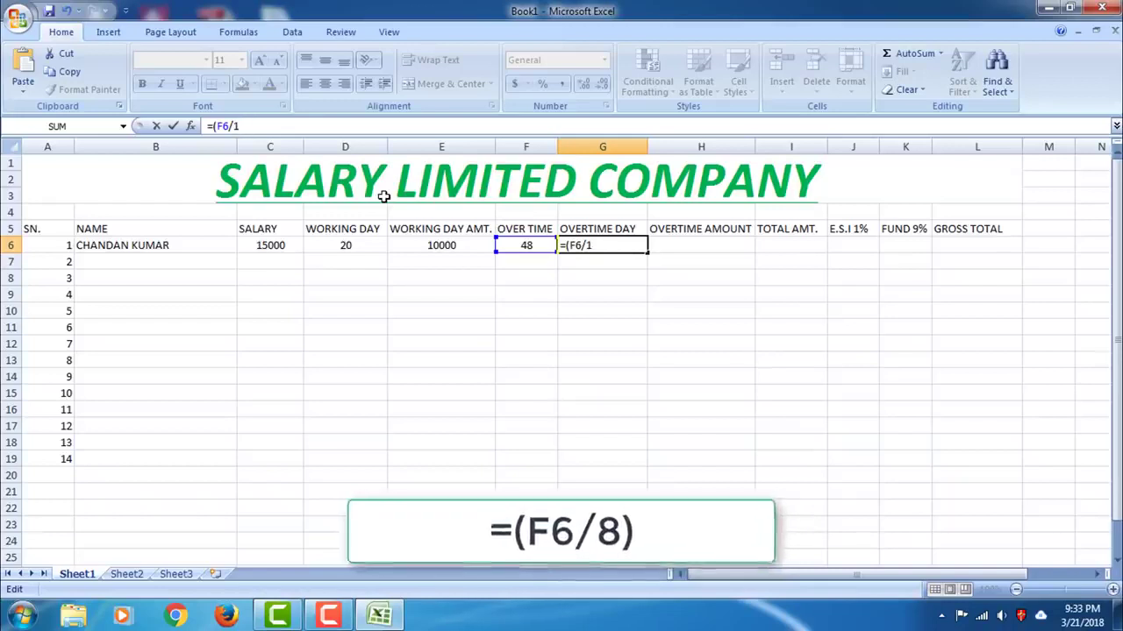
type("2")
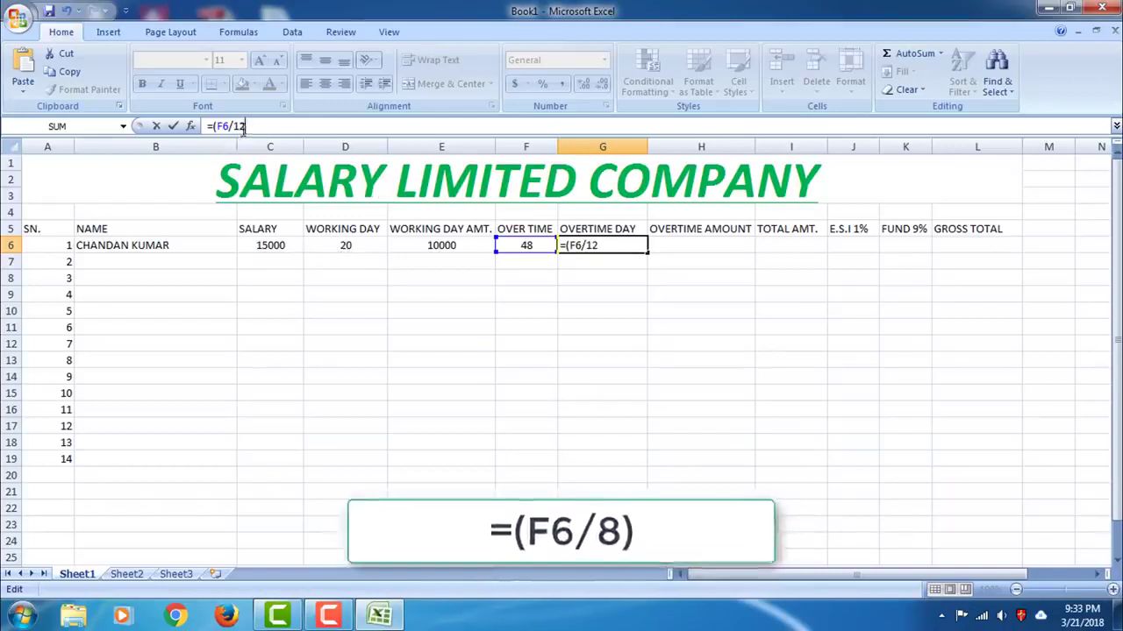
key("BackSpace")
key("BackSpace")
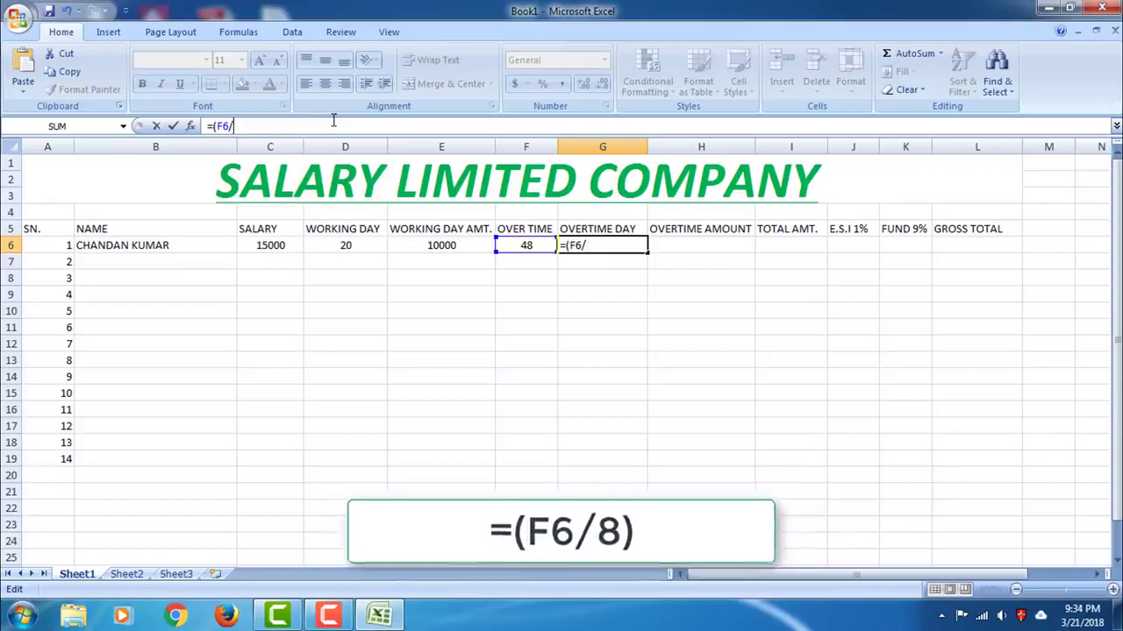
type("8")
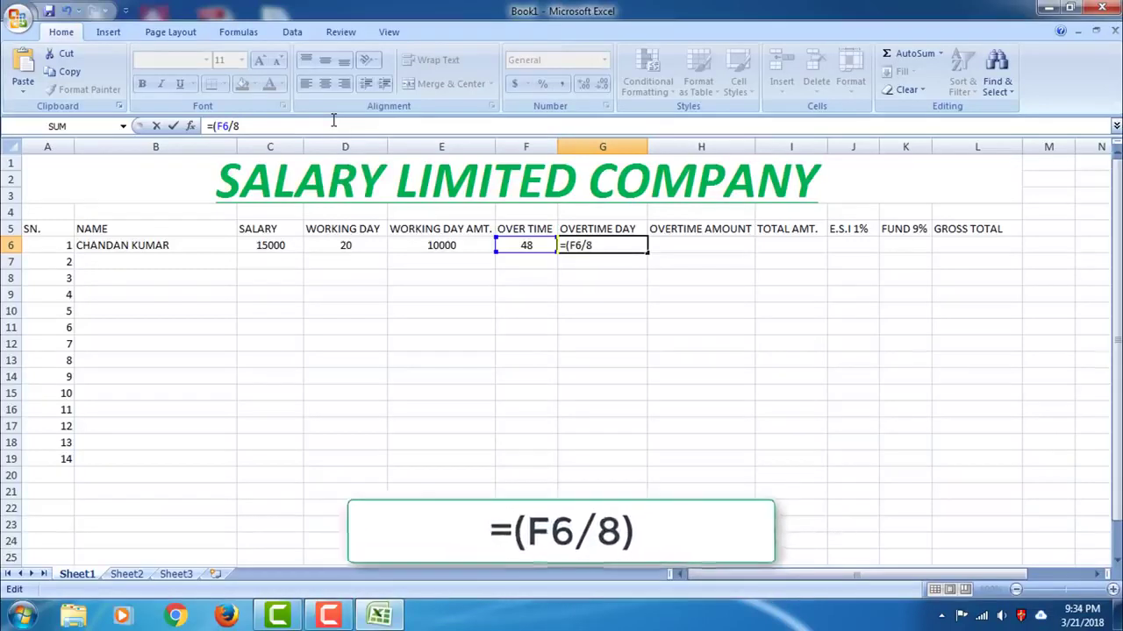
type(")")
key("Return")
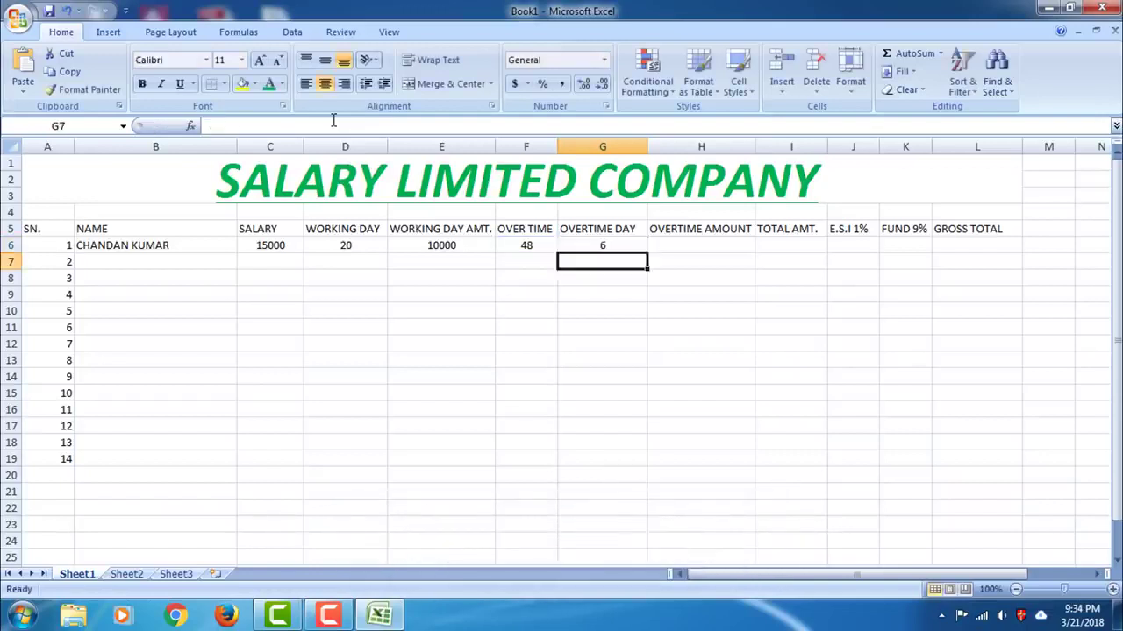
left_click(602, 249)
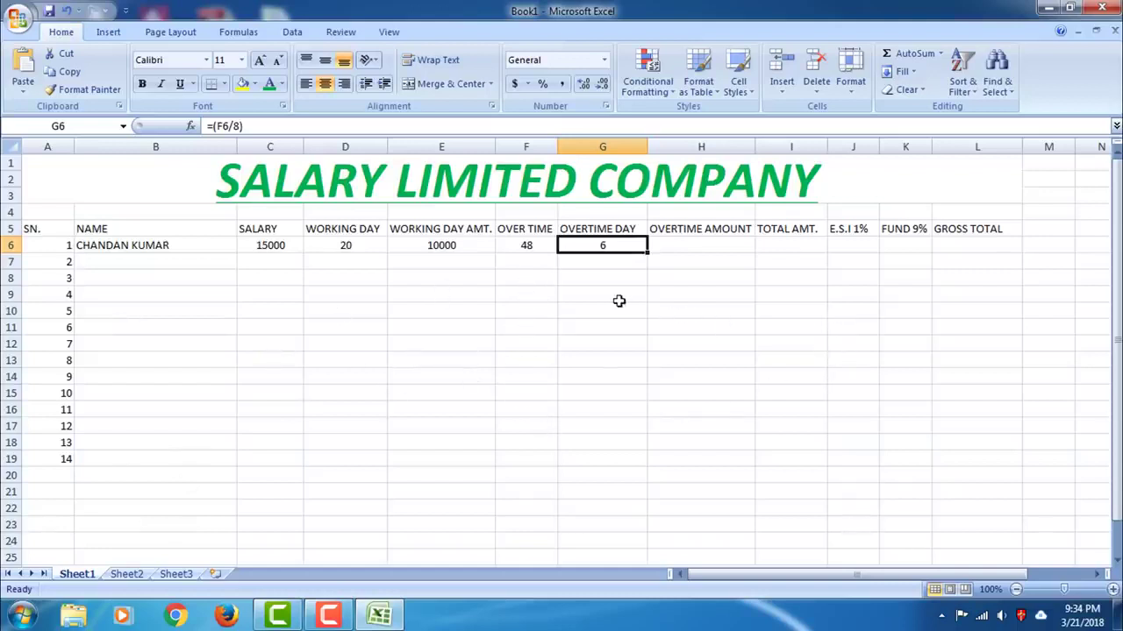
Enter an overtime amount formula in H6: salary times overtime days divided by 30
left_click(685, 246)
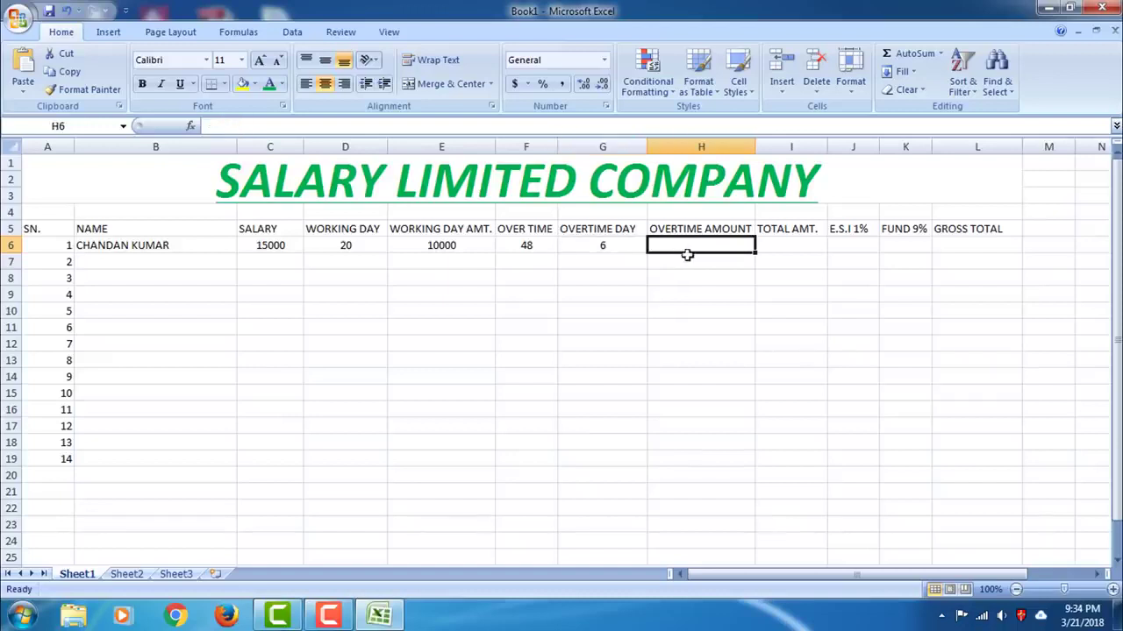
left_click(296, 127)
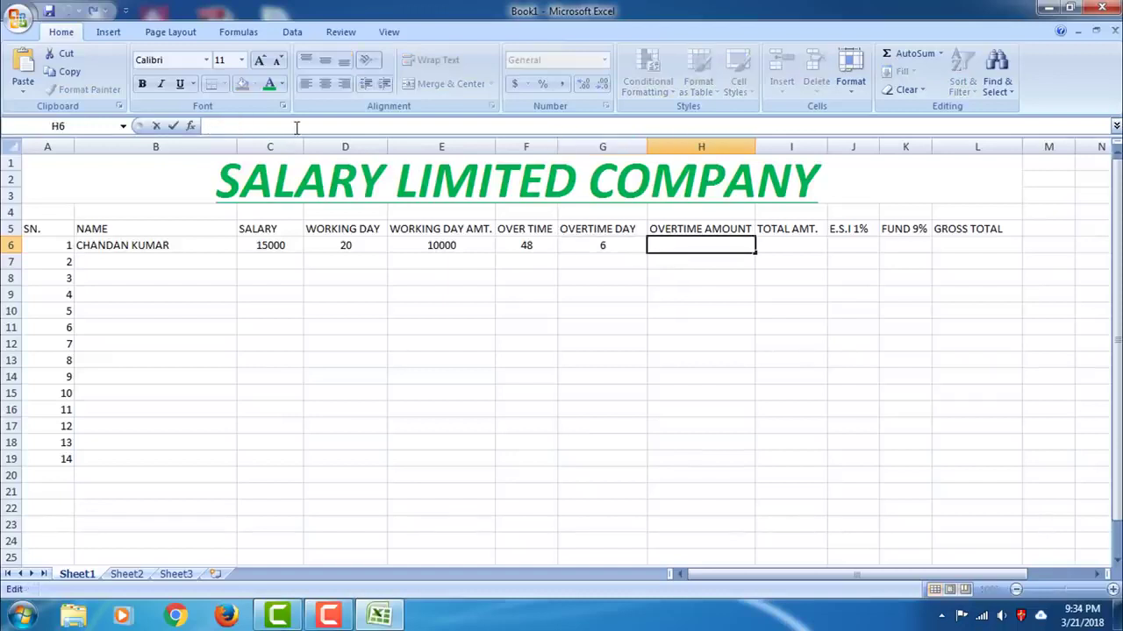
type("=(")
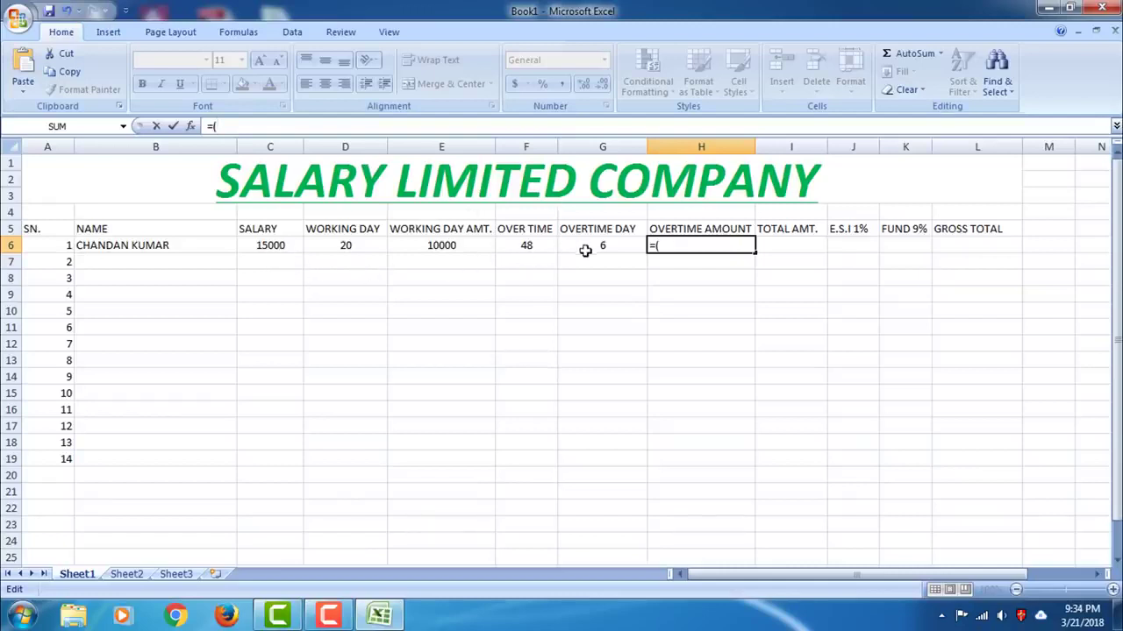
type("C")
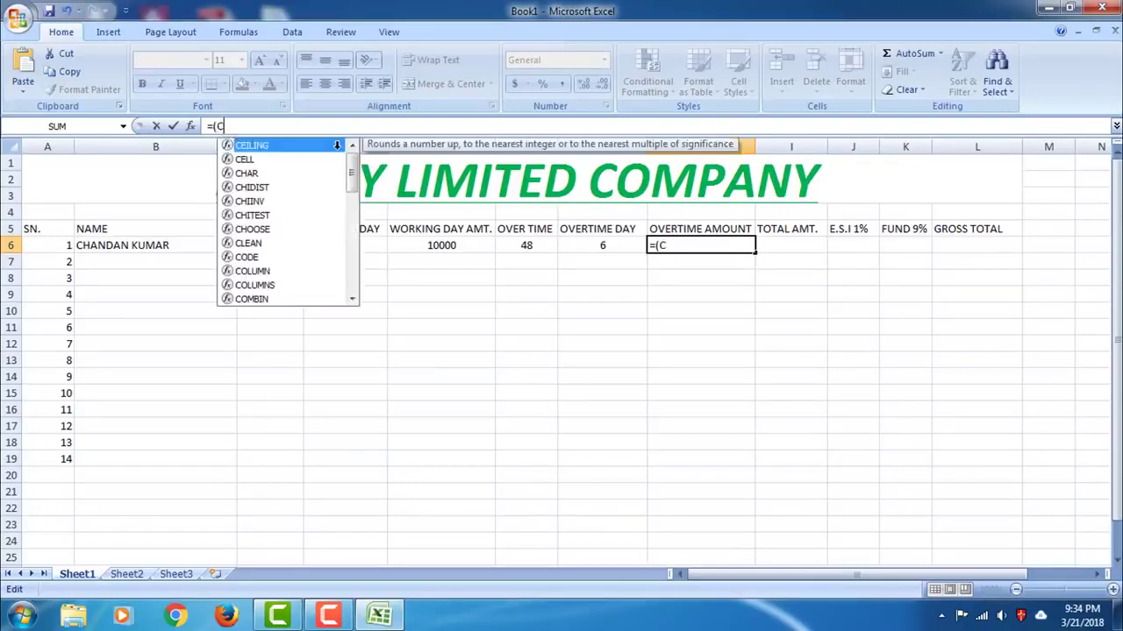
type("2")
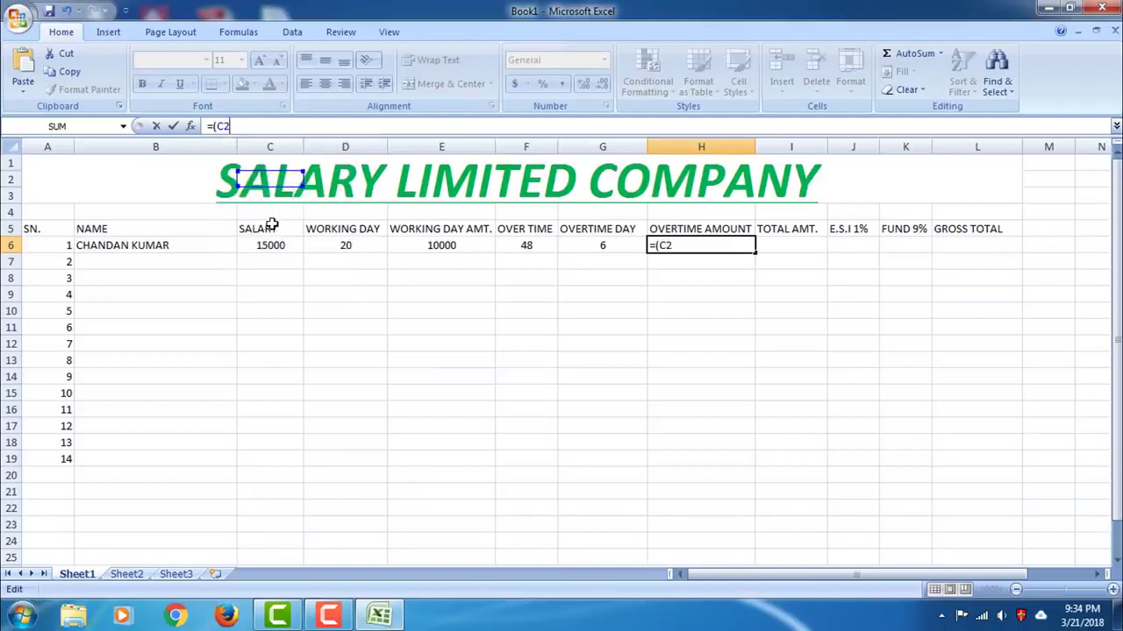
key("BackSpace")
type("6*")
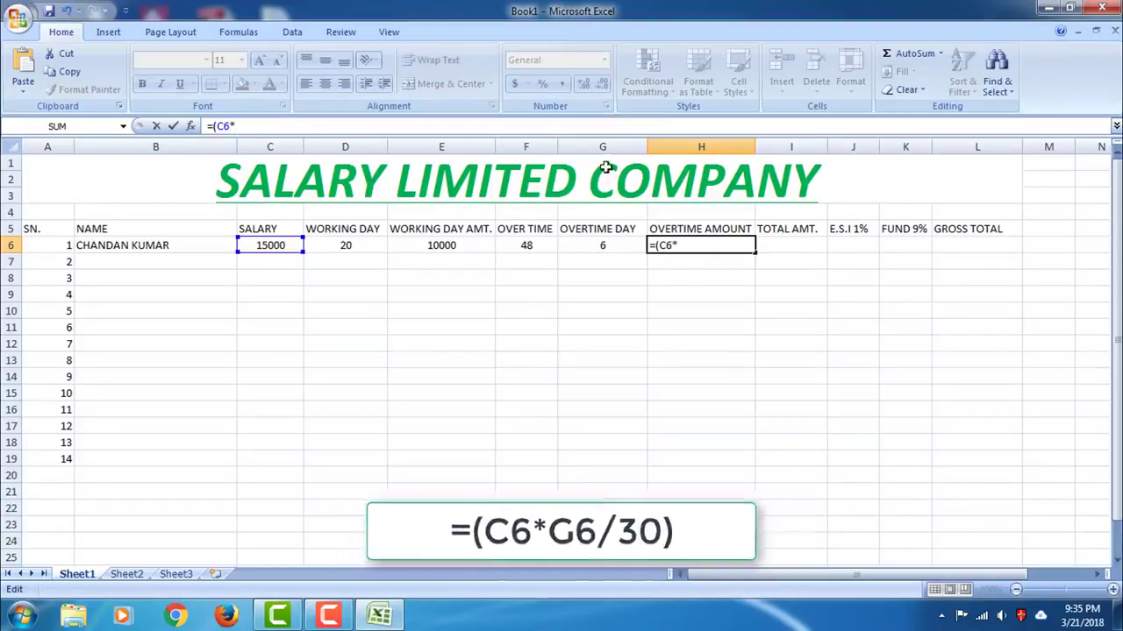
type("G2")
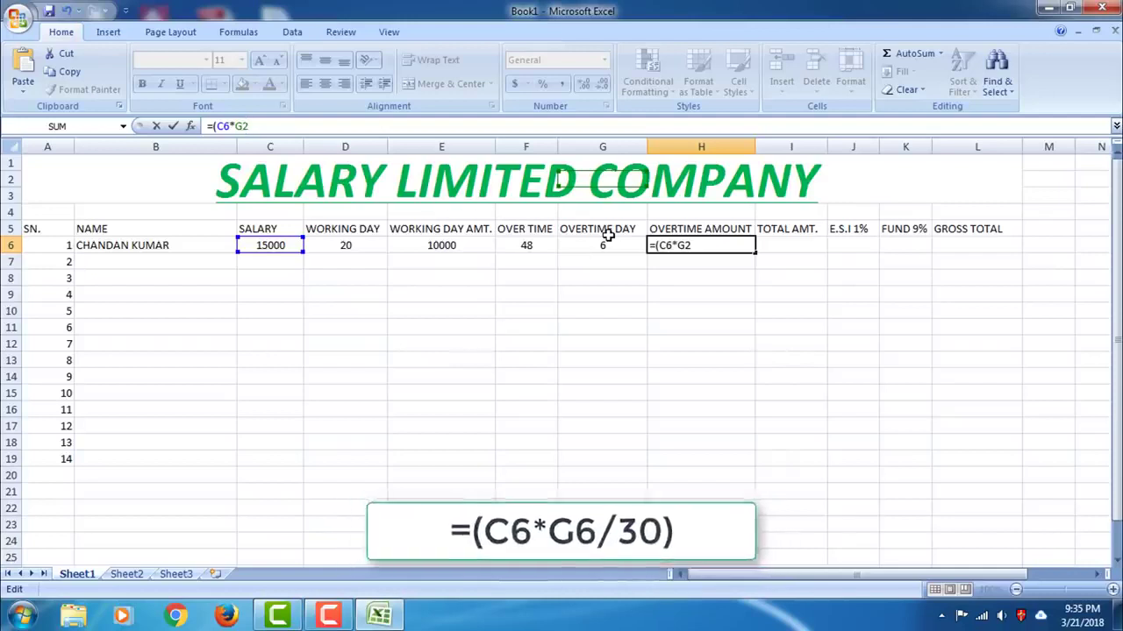
type("/3")
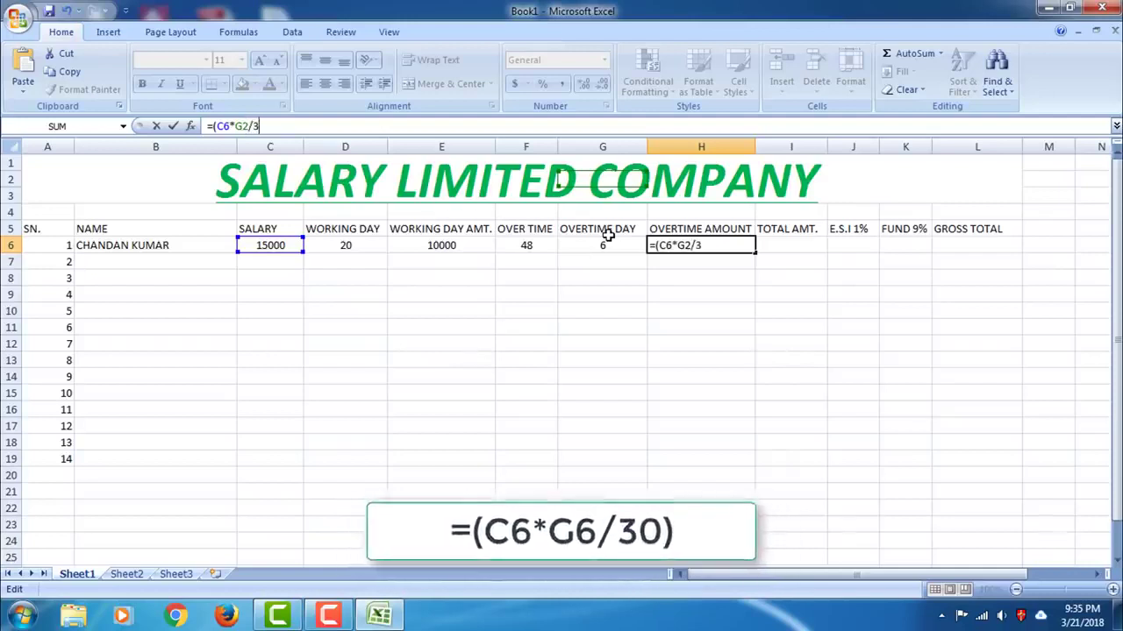
type("0")
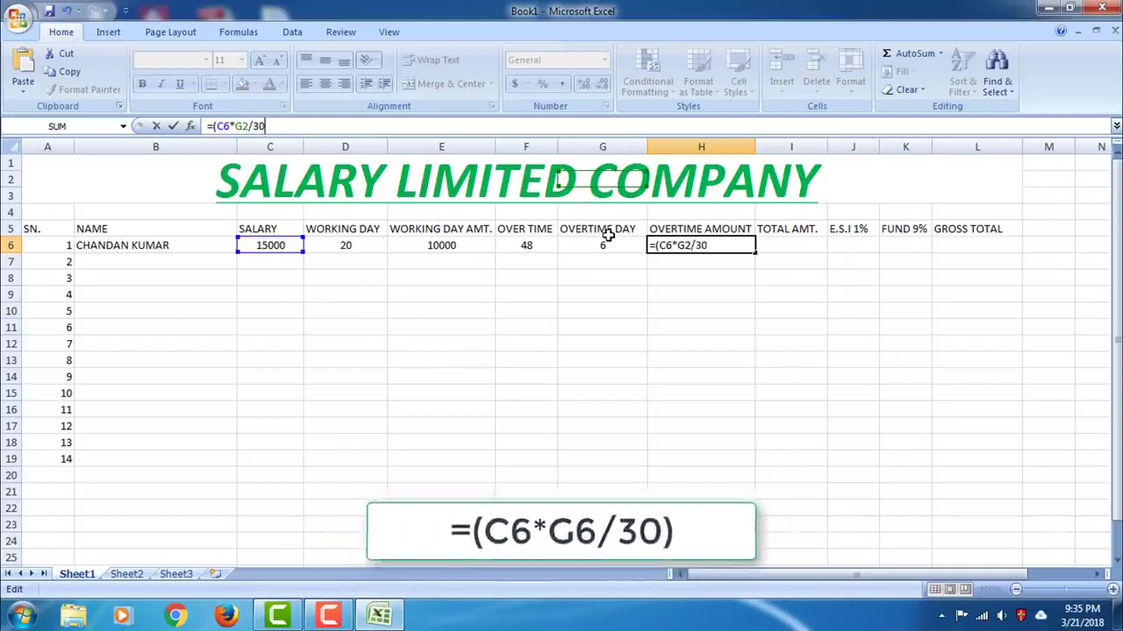
type(")")
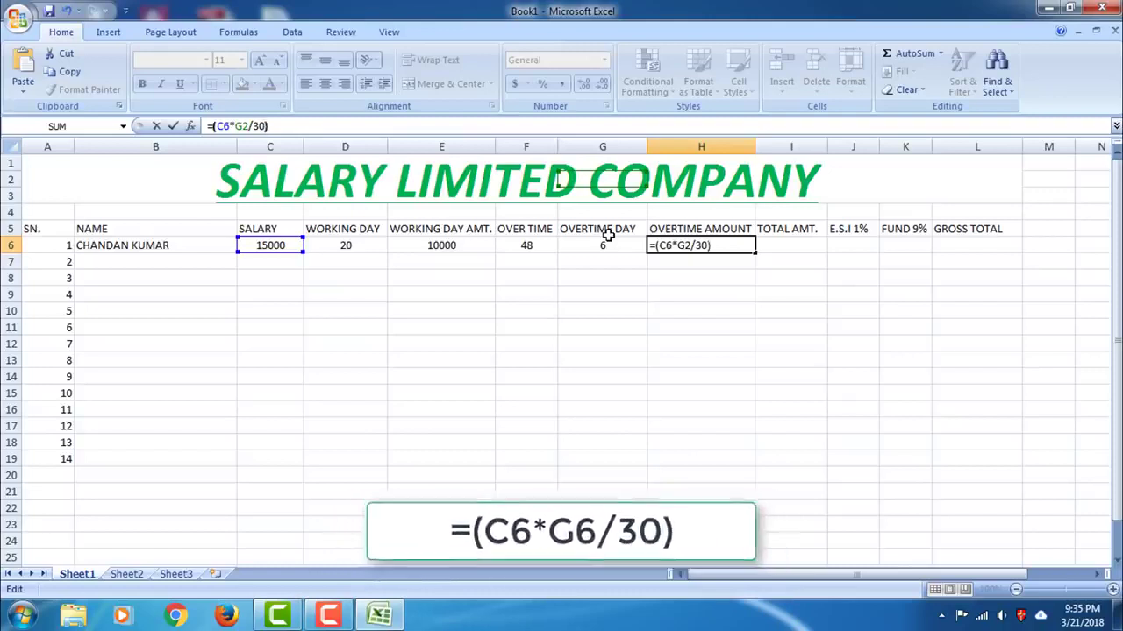
key("Return")
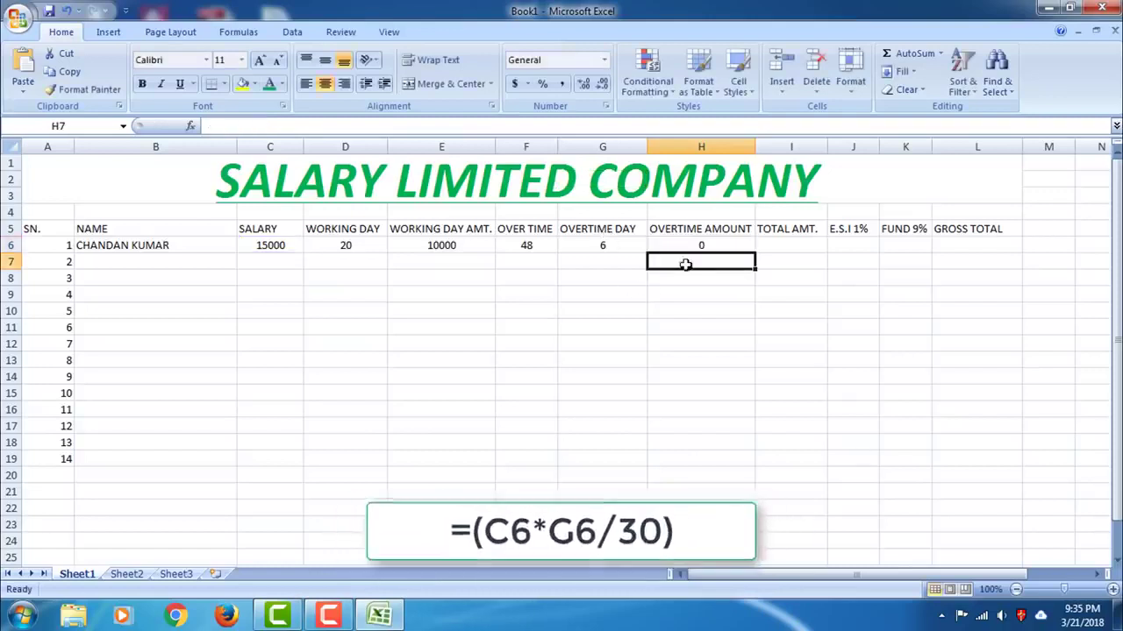
Fix the G2 reference to G6 so H6 reads =(C6*G6/30), giving 3000
left_click(694, 249)
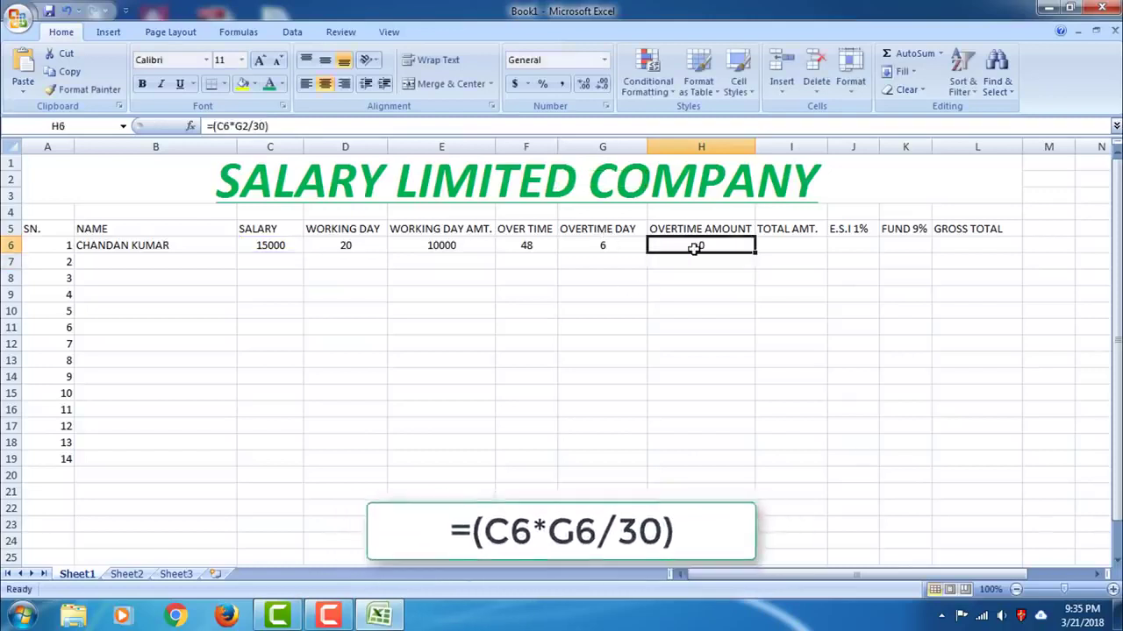
left_click(286, 127)
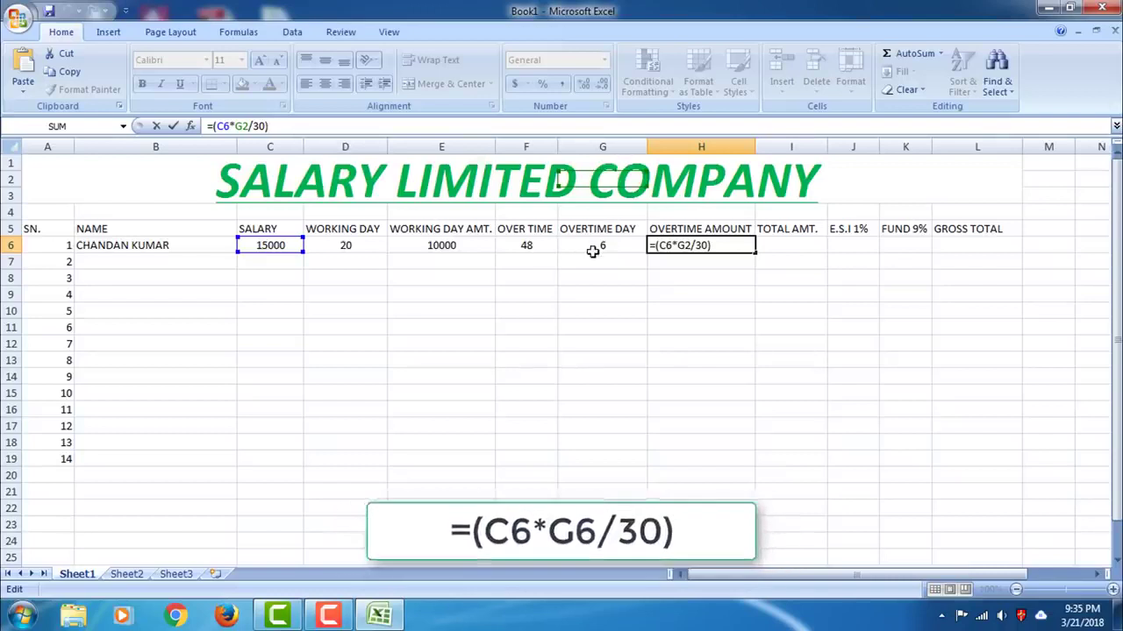
left_click(245, 128)
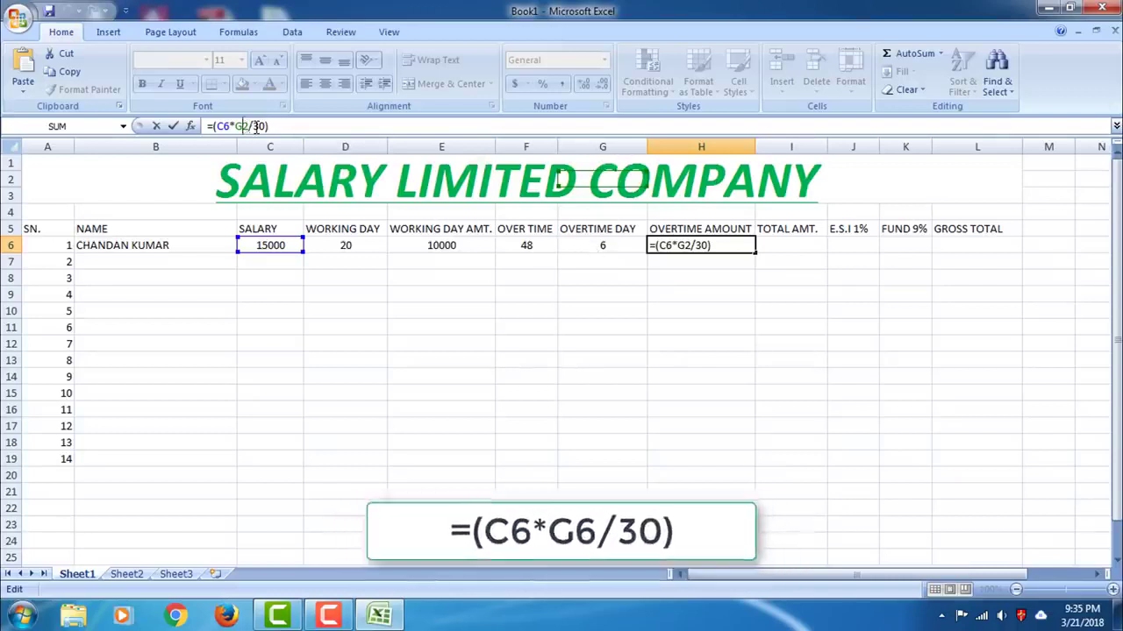
key("Delete")
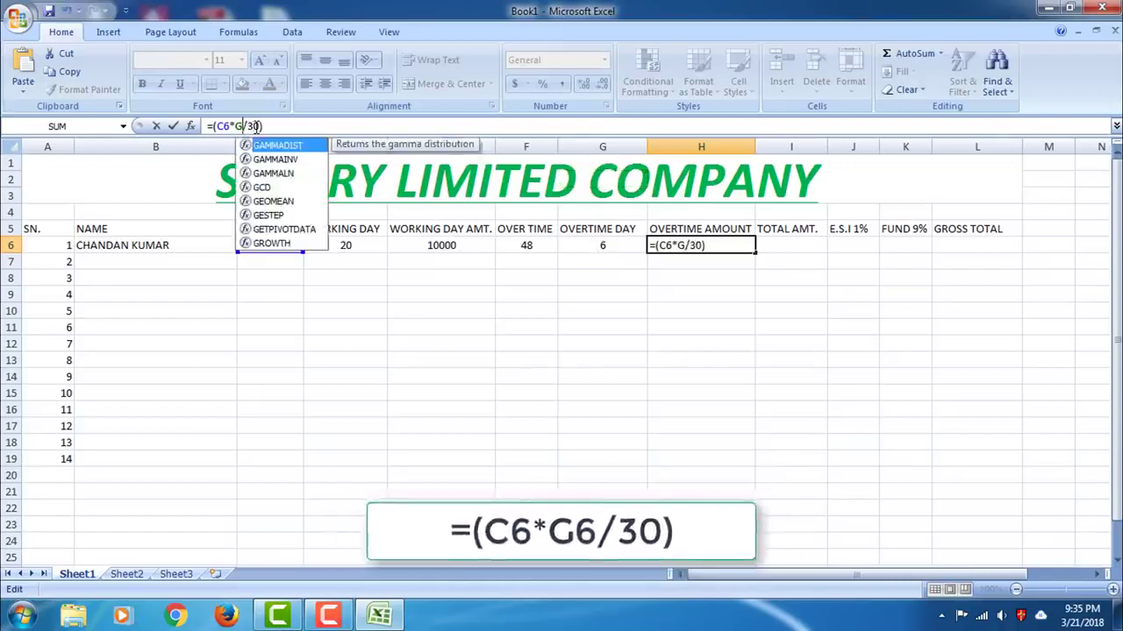
type("6")
key("Return")
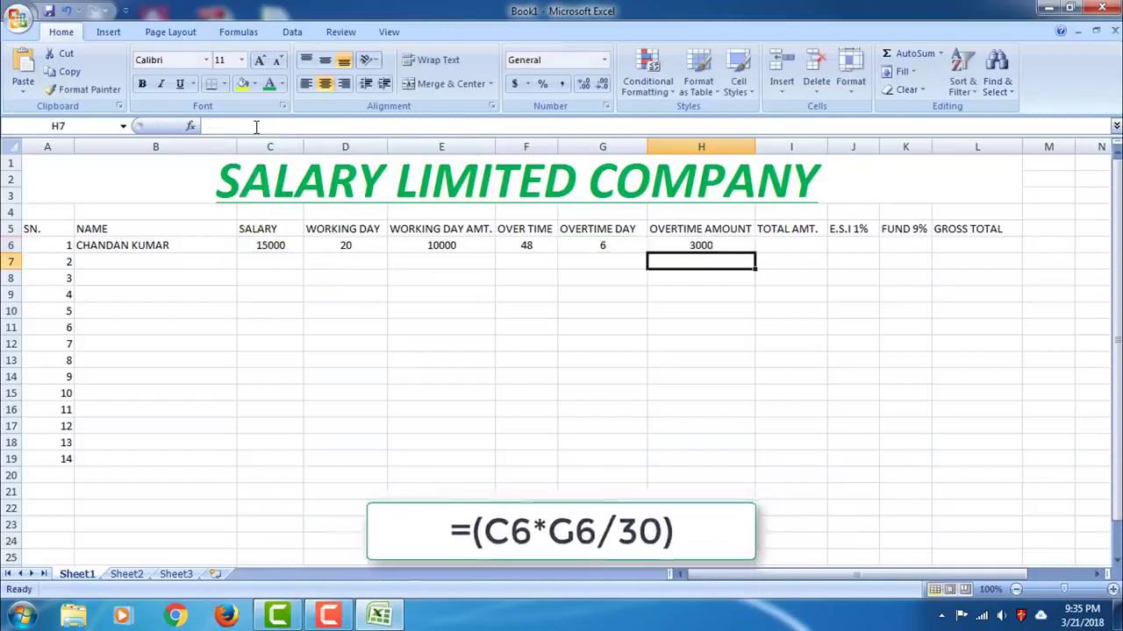
left_click(689, 245)
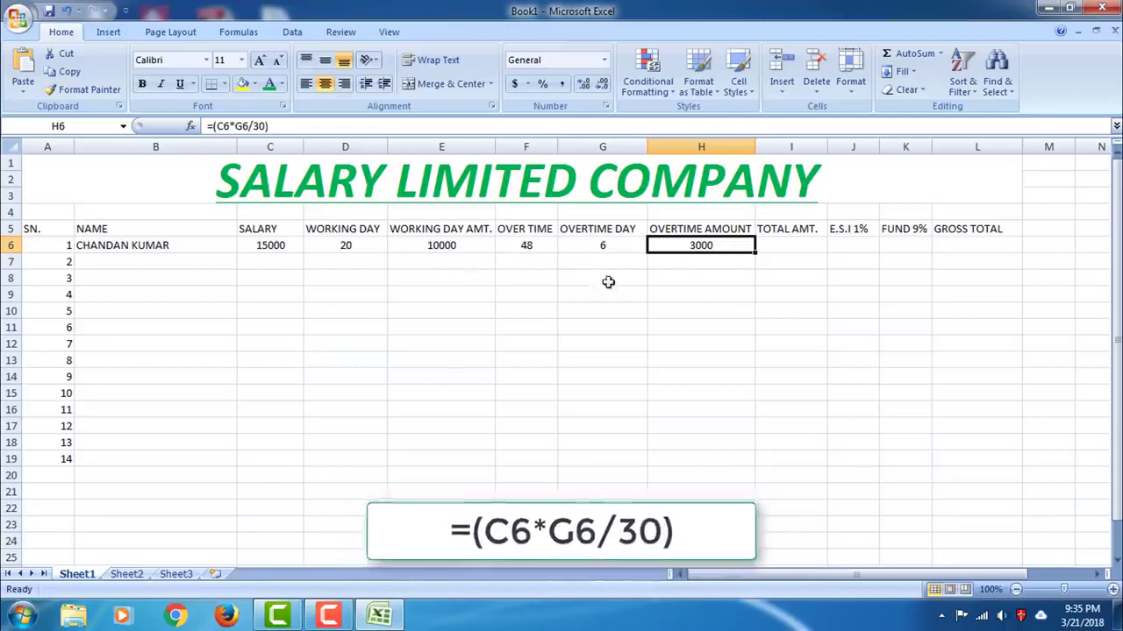
left_click(795, 246)
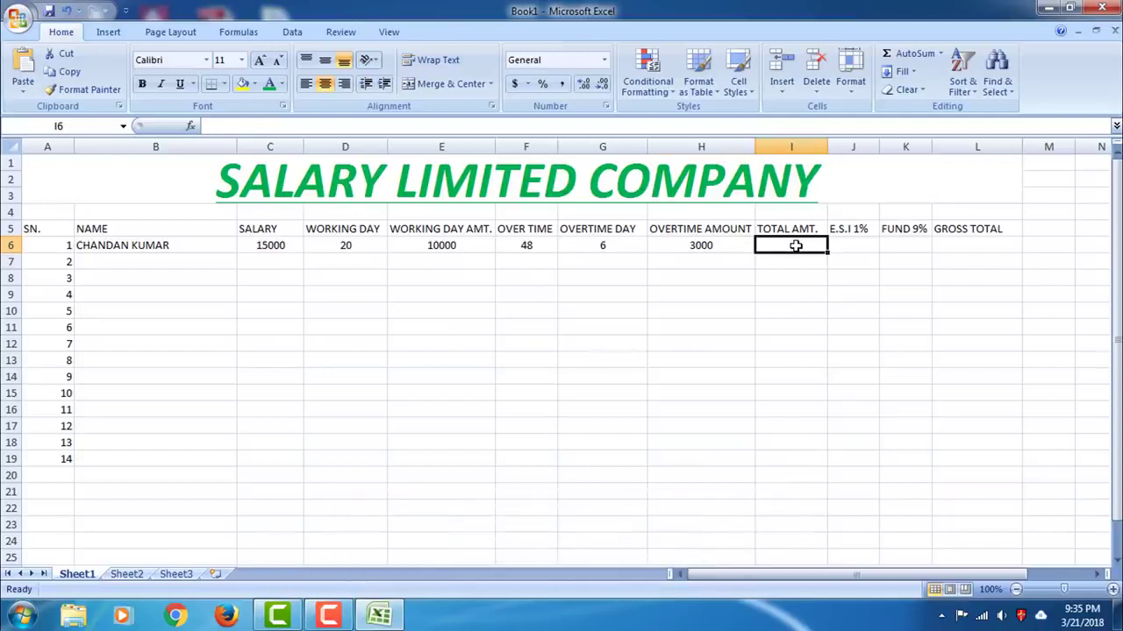
Enter =(E6+H6) in I6 so the first employee's total amount shows 13000
left_click(481, 127)
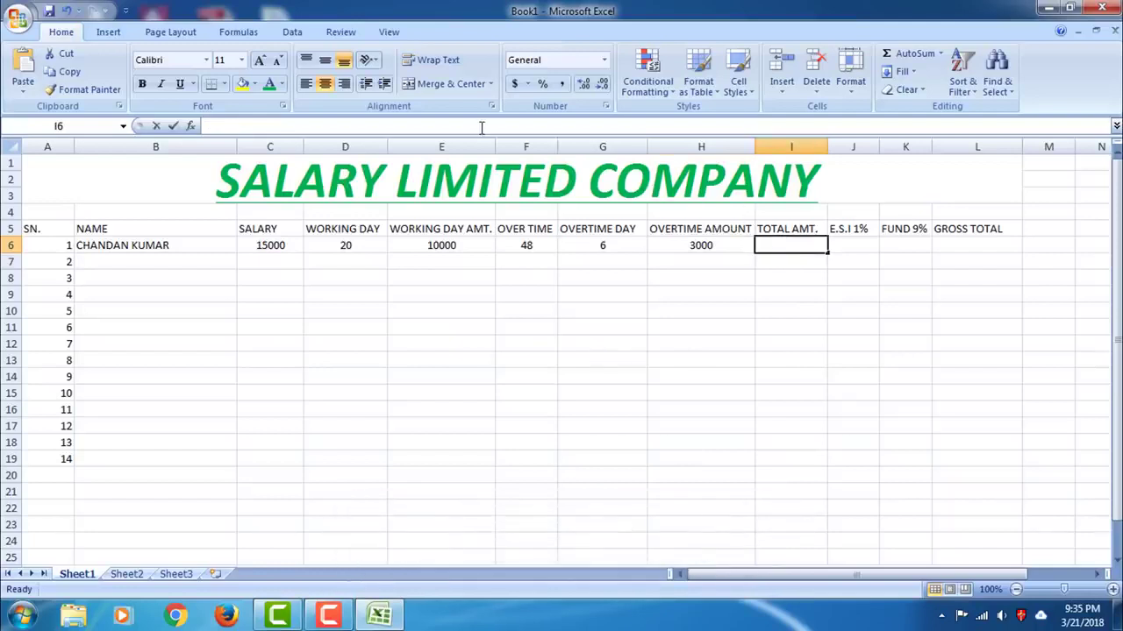
type("=")
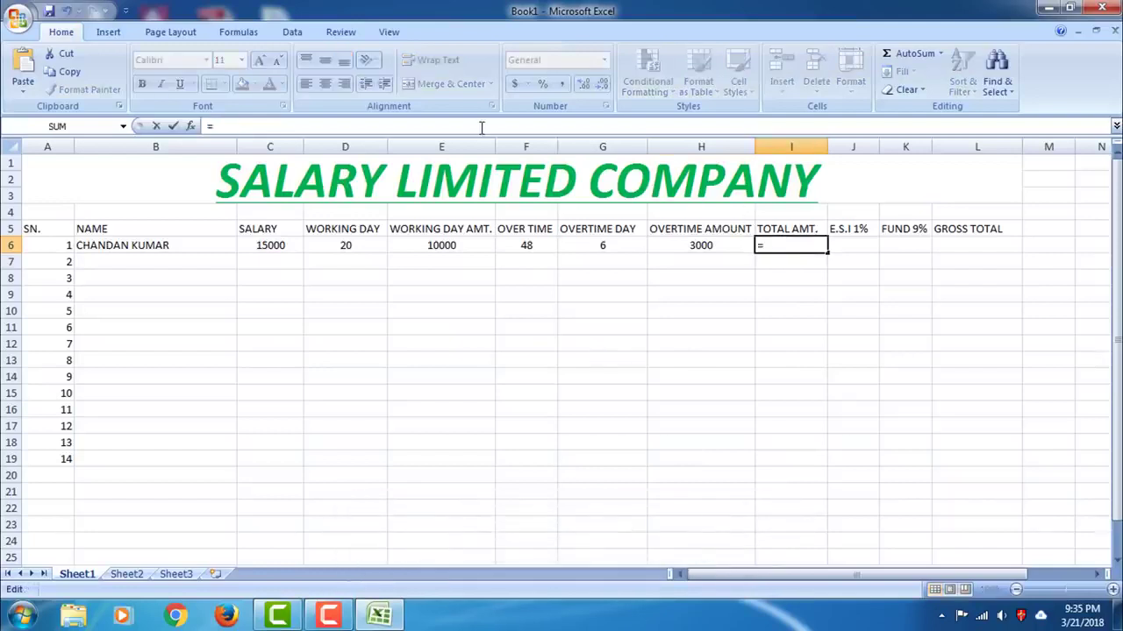
type("(E6+")
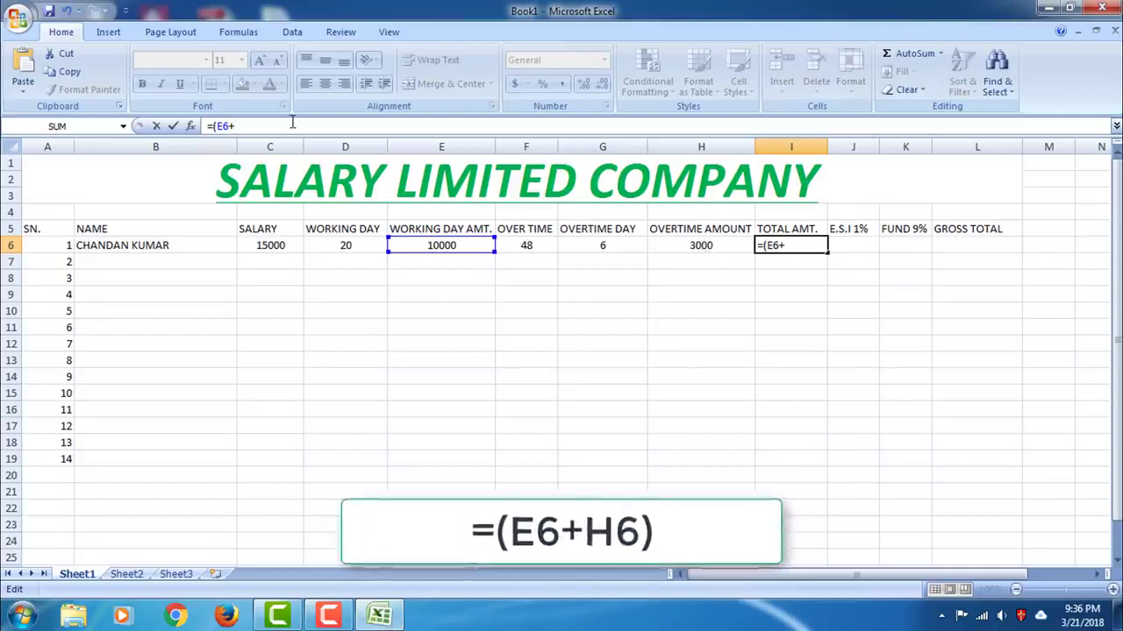
type("H6")
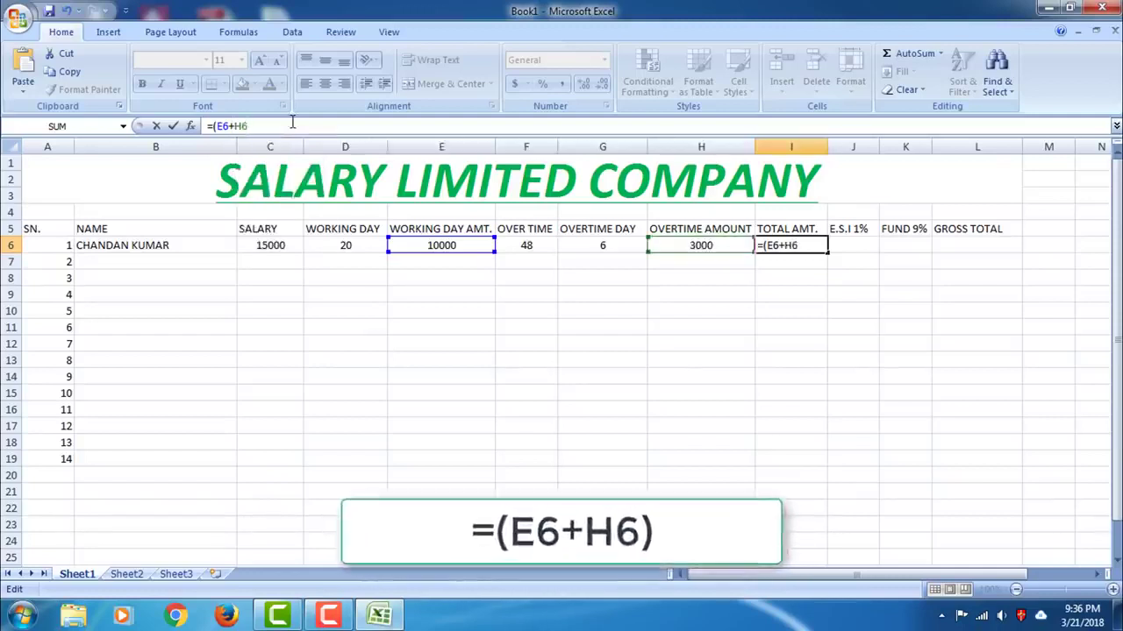
type(")")
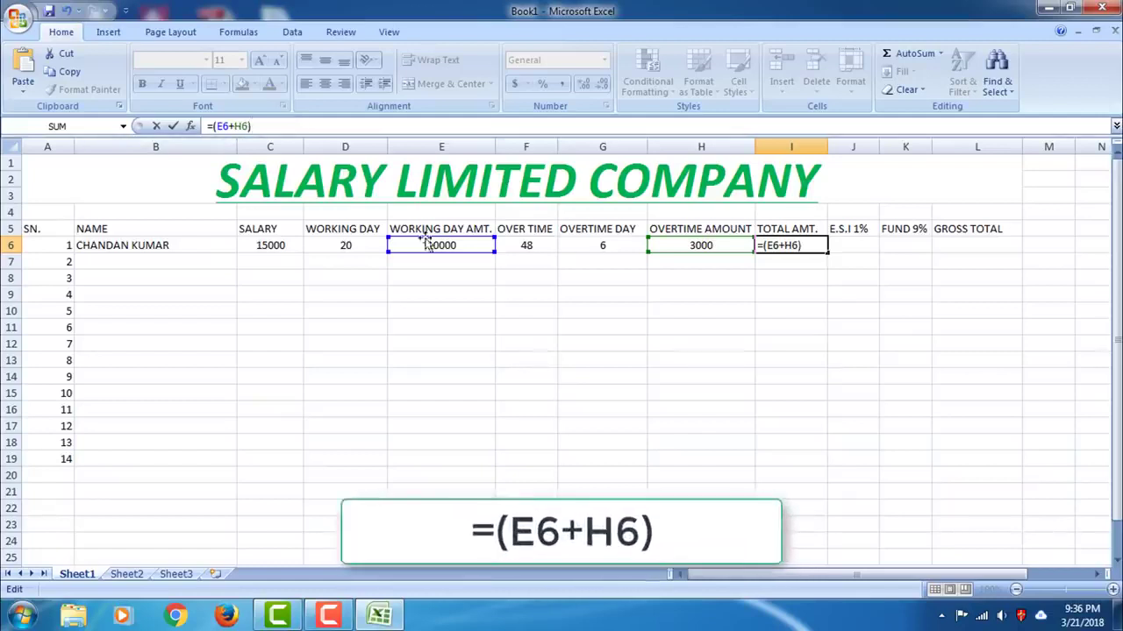
key("Return")
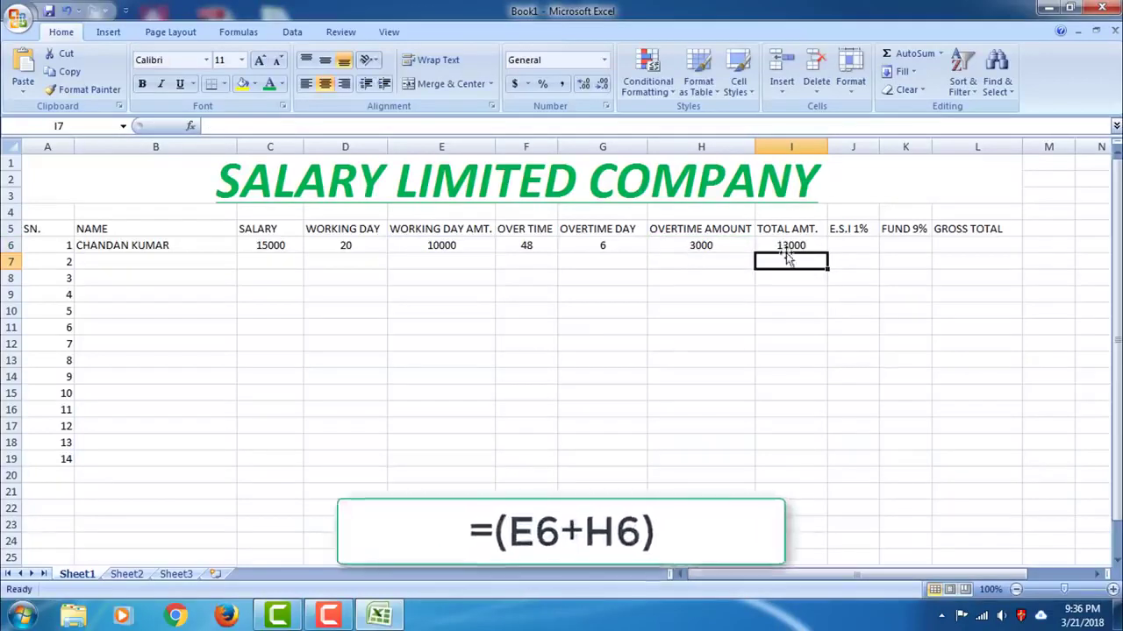
left_click(850, 246)
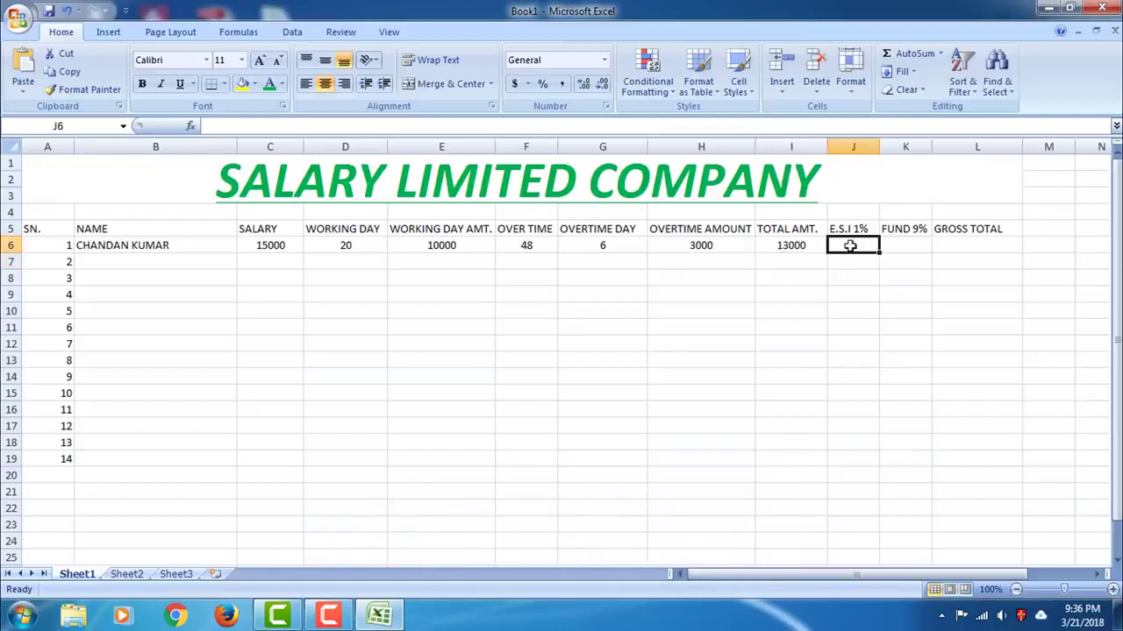
Enter =(E6*1%) in J6, giving the first employee an E.S.I of 100
left_click(592, 124)
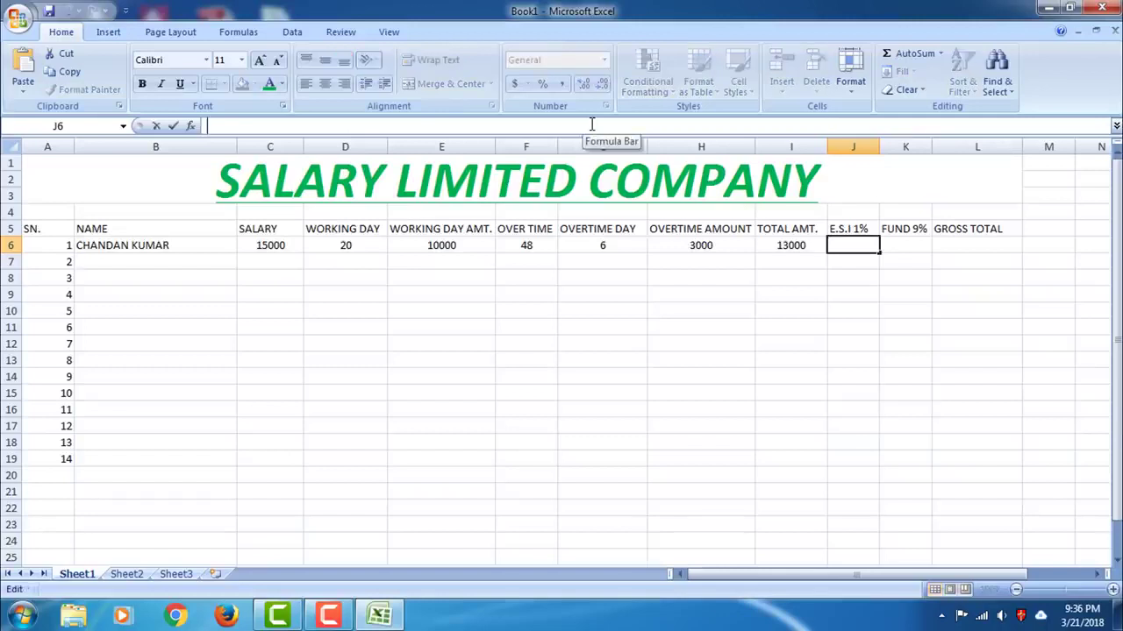
type("=")
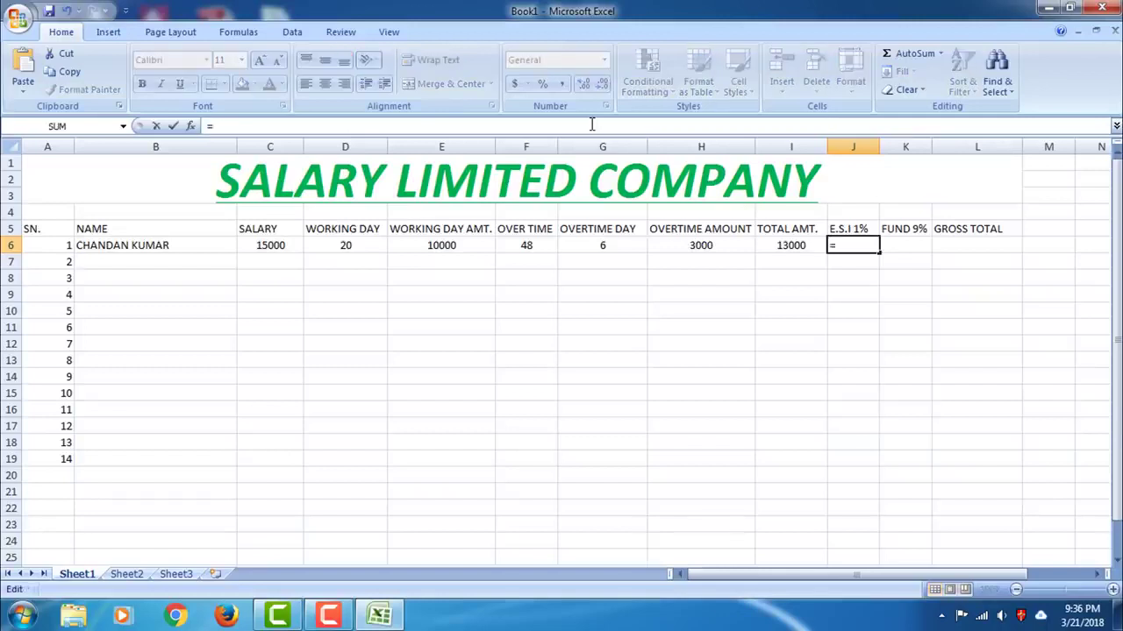
type("(")
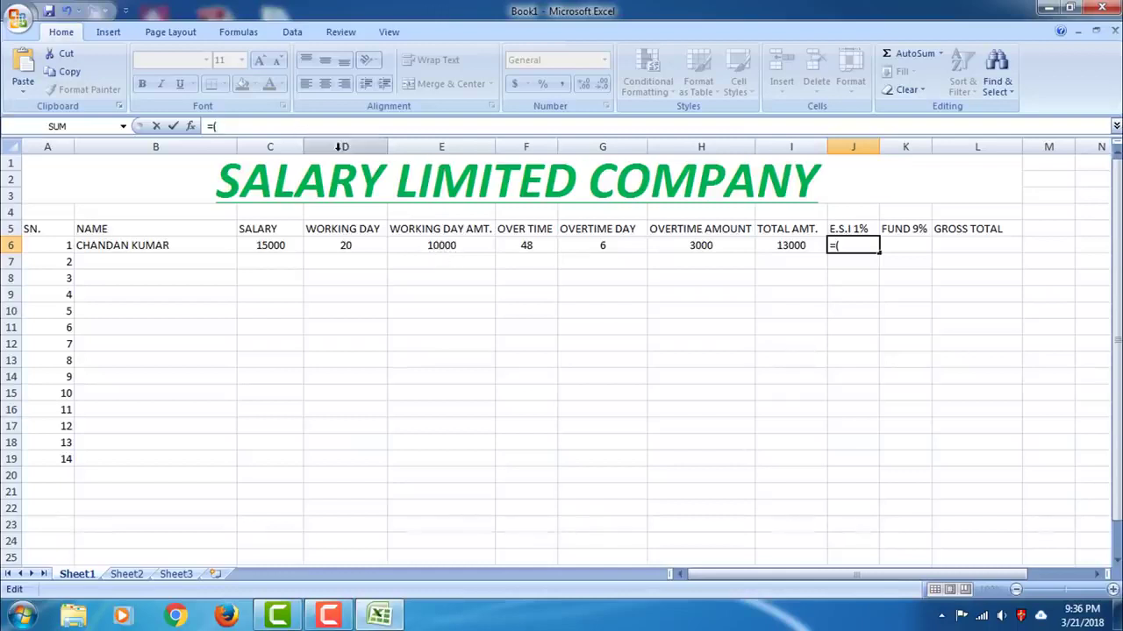
type("E6*")
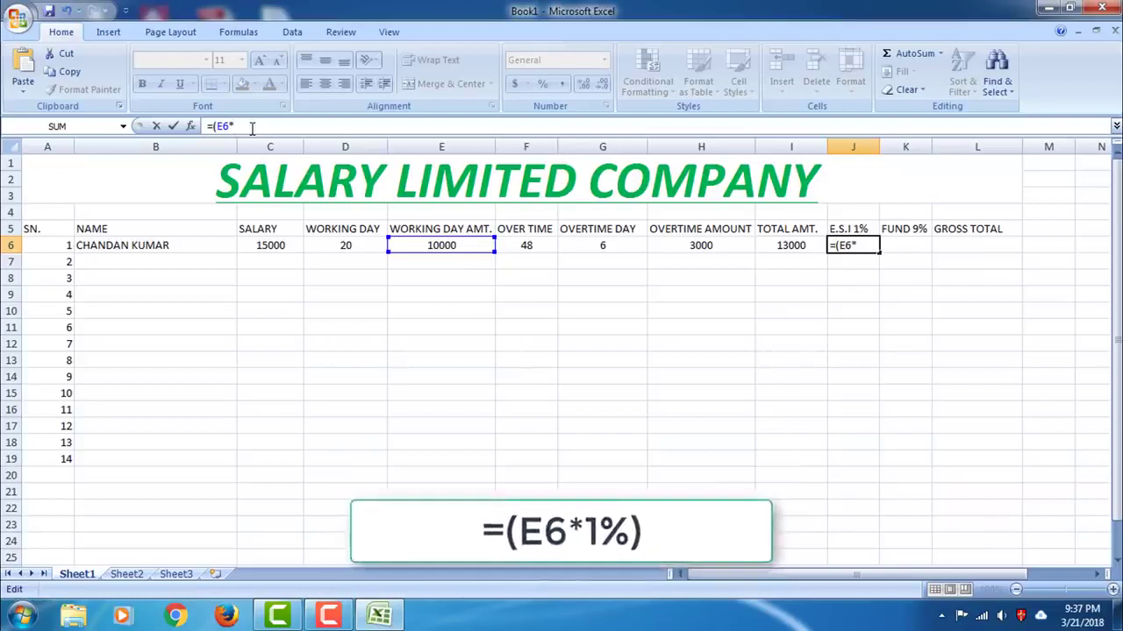
type("1")
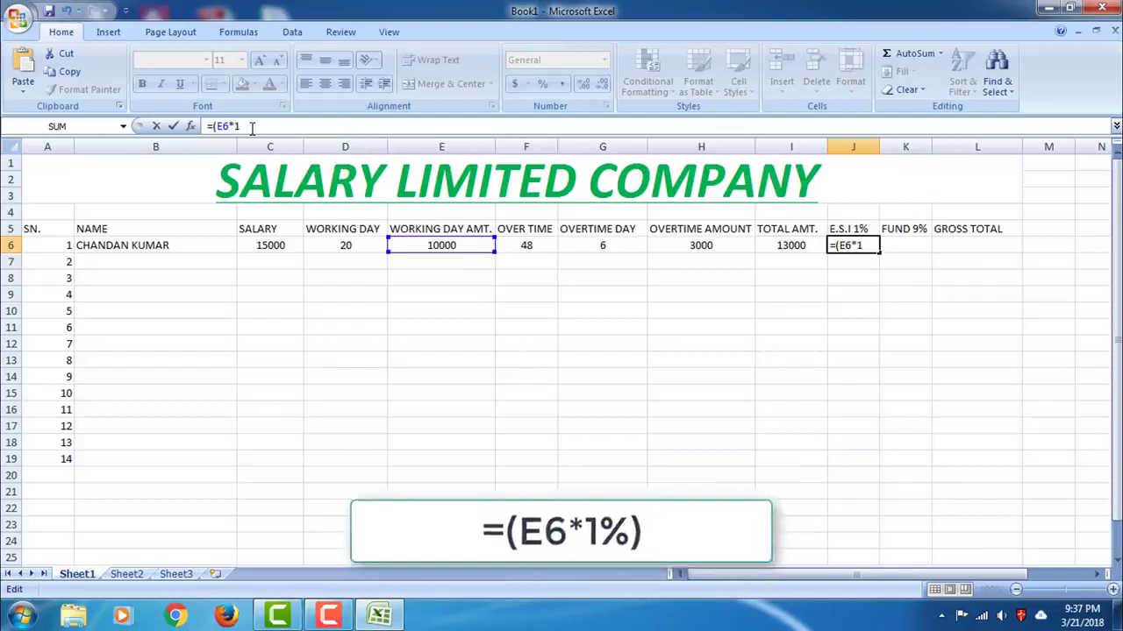
type("%")
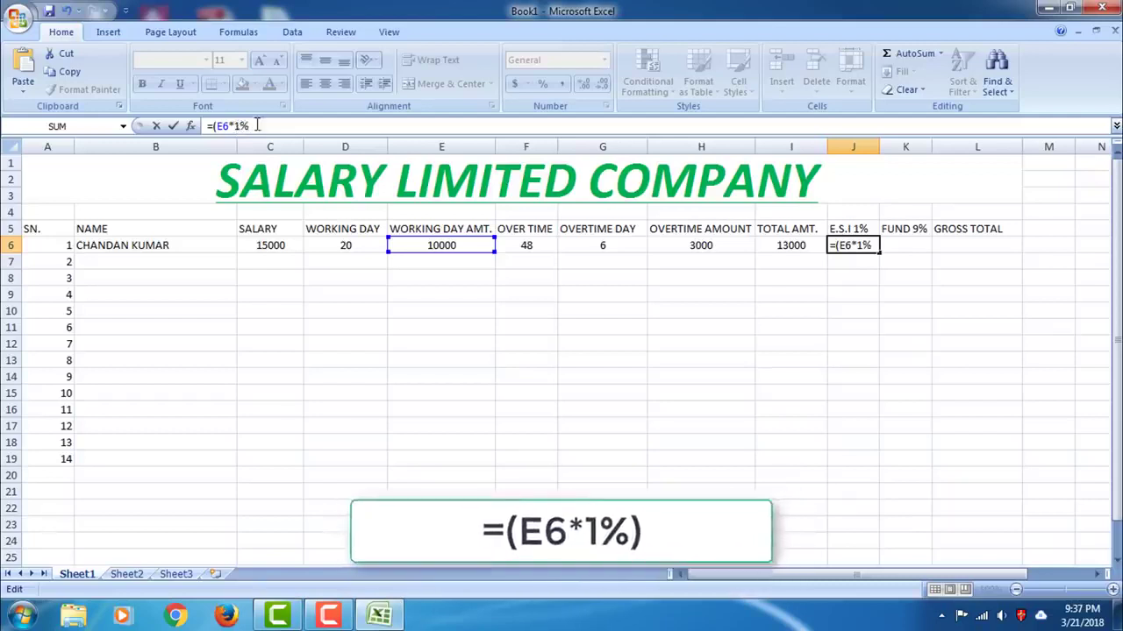
type(")")
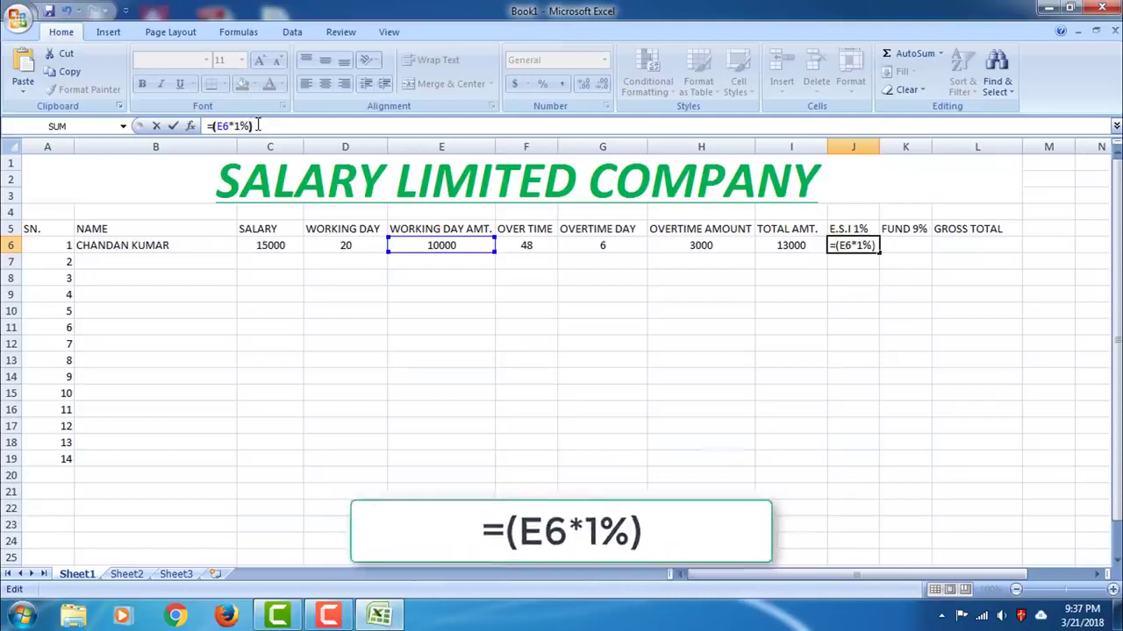
key("Return")
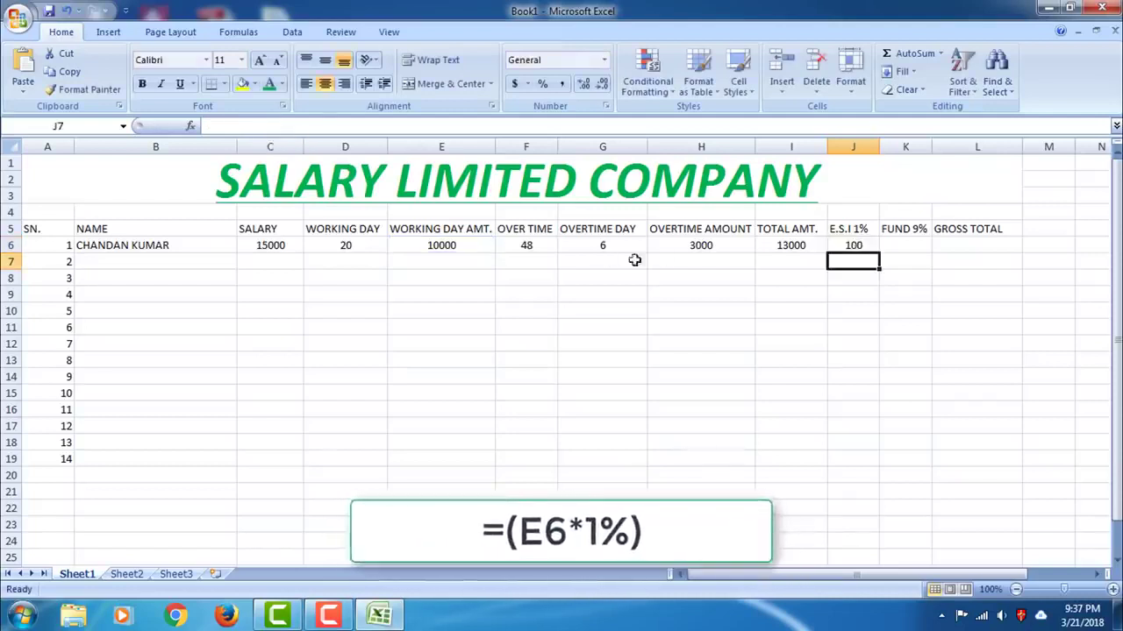
left_click(854, 244)
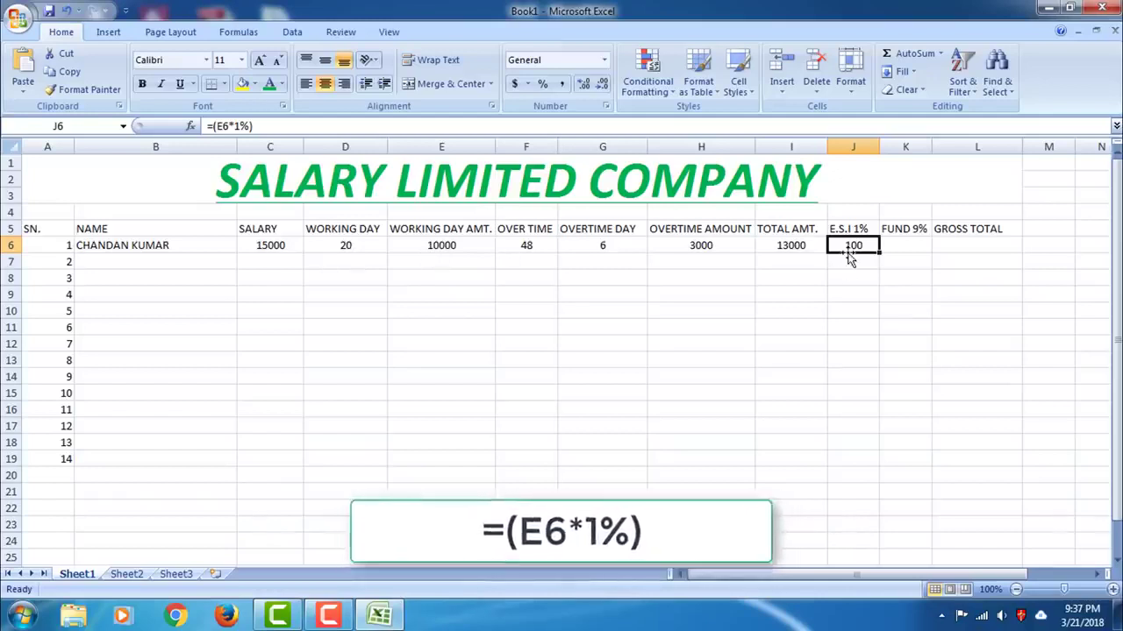
left_click(914, 247)
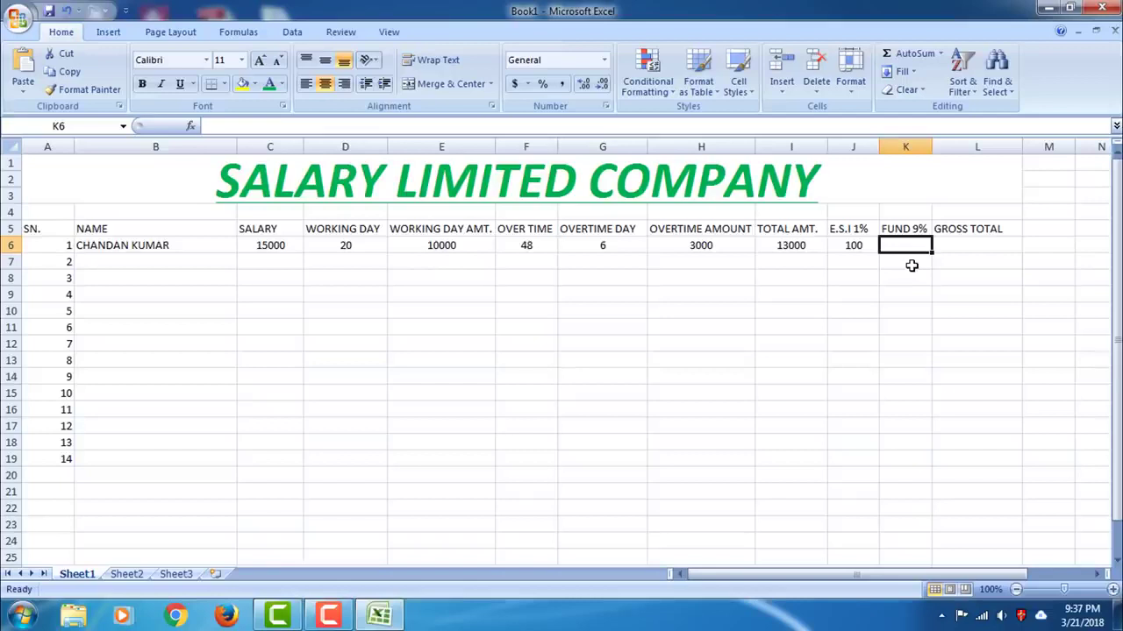
Enter =(E6*9%) in K6, giving the first employee a FUND 9% of 900
left_click(848, 244)
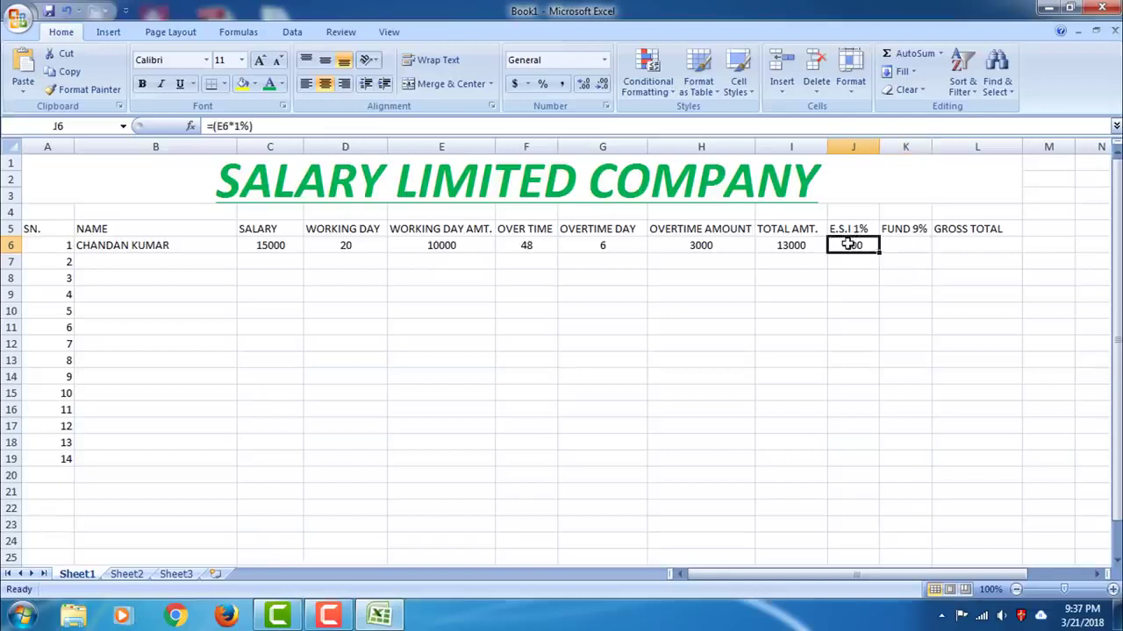
left_click(899, 247)
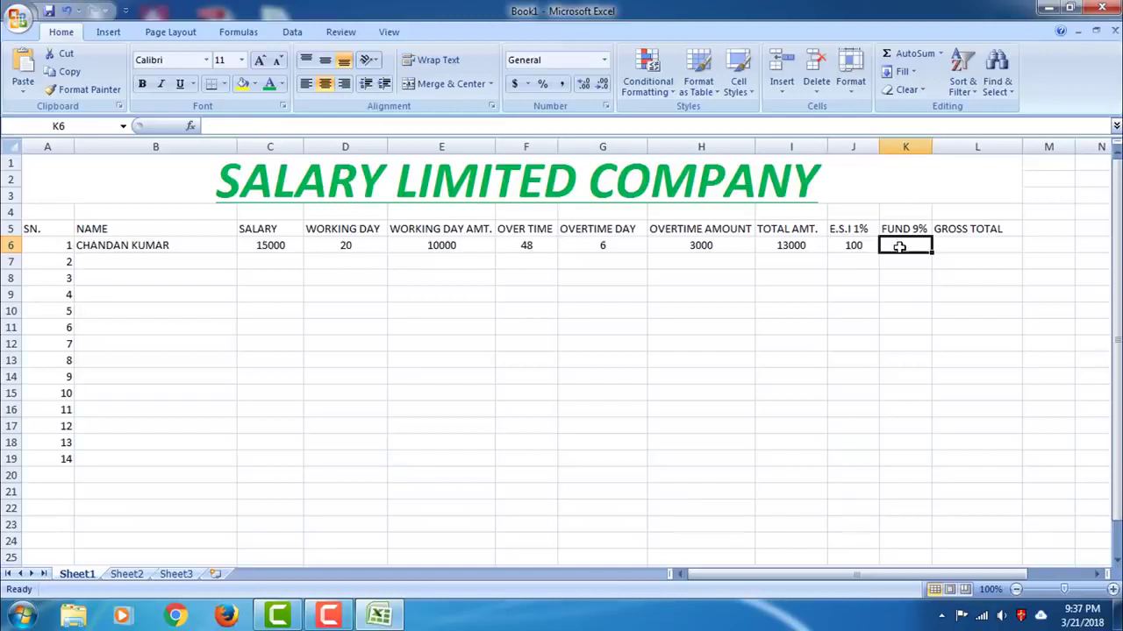
left_click(507, 125)
type("=")
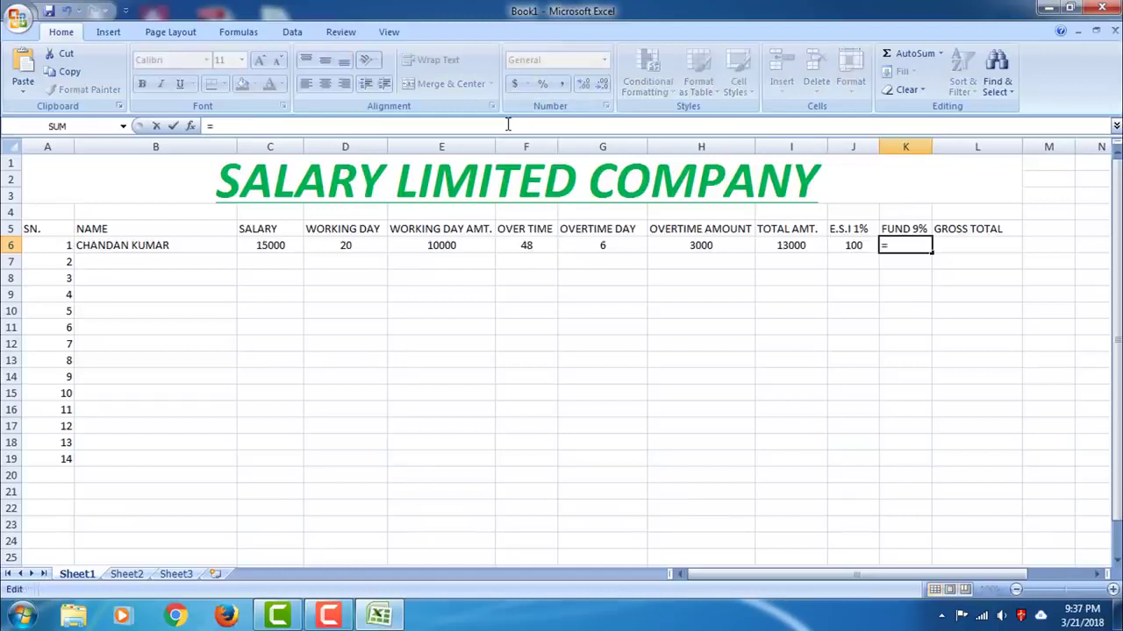
type("(E6*")
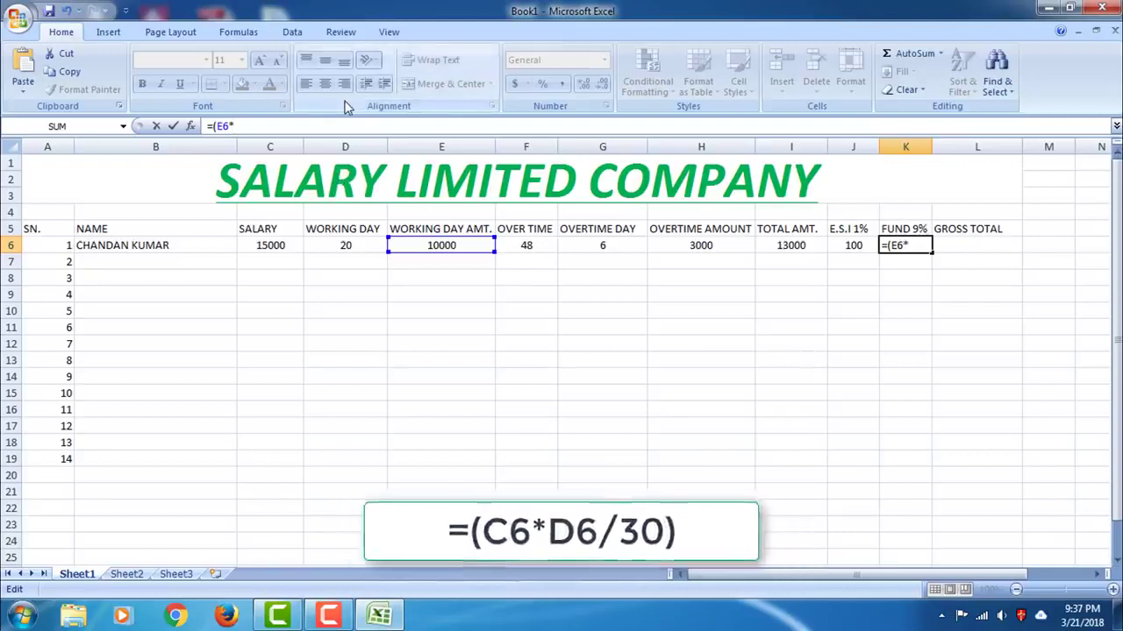
type("9%")
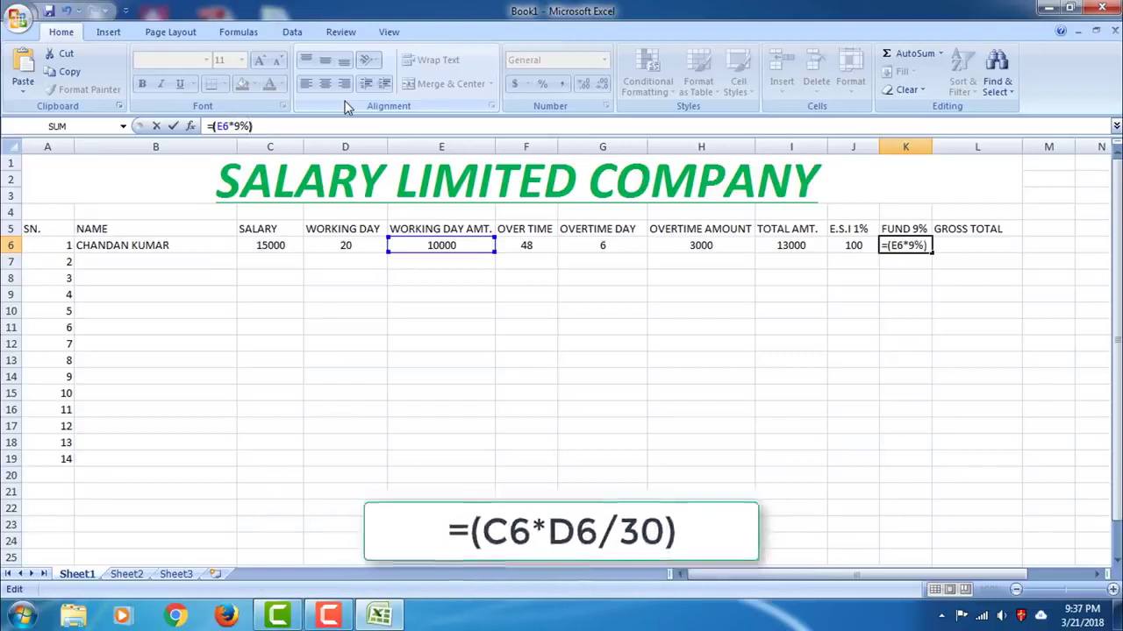
key("Return")
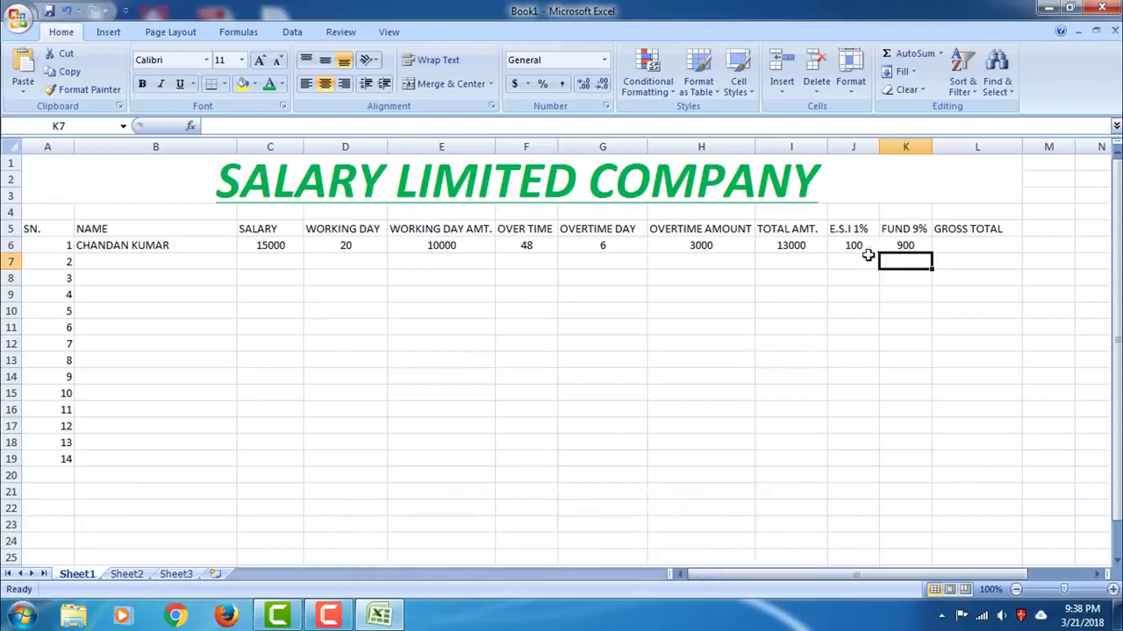
left_click(956, 244)
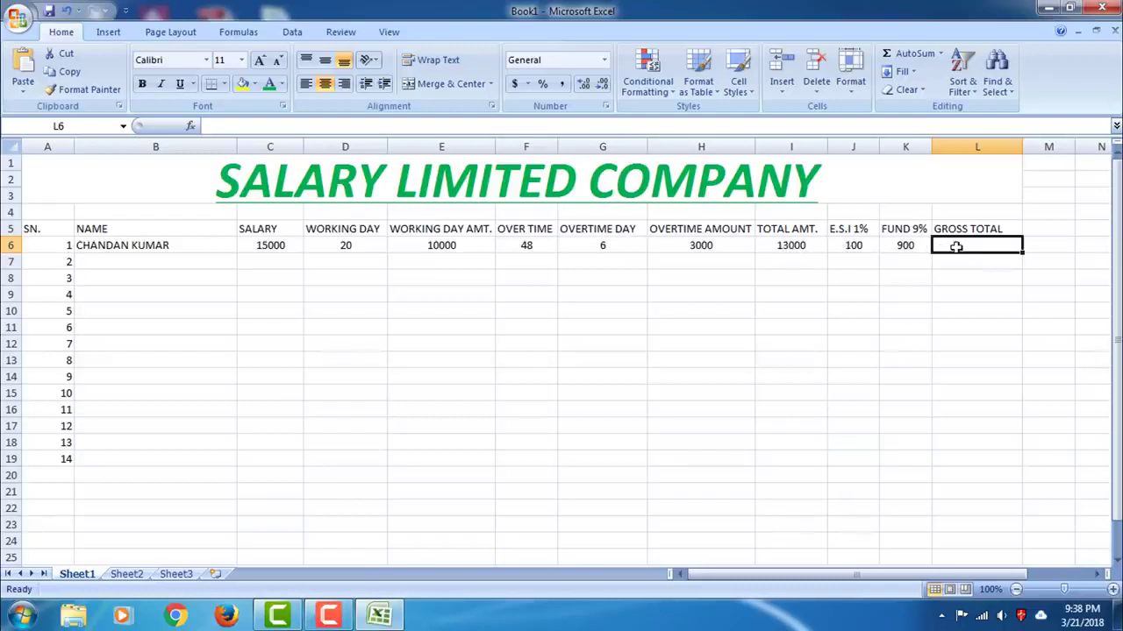
Enter =(I6-J6-K6) in L6 for a gross total of 12000 and review it
left_click(359, 126)
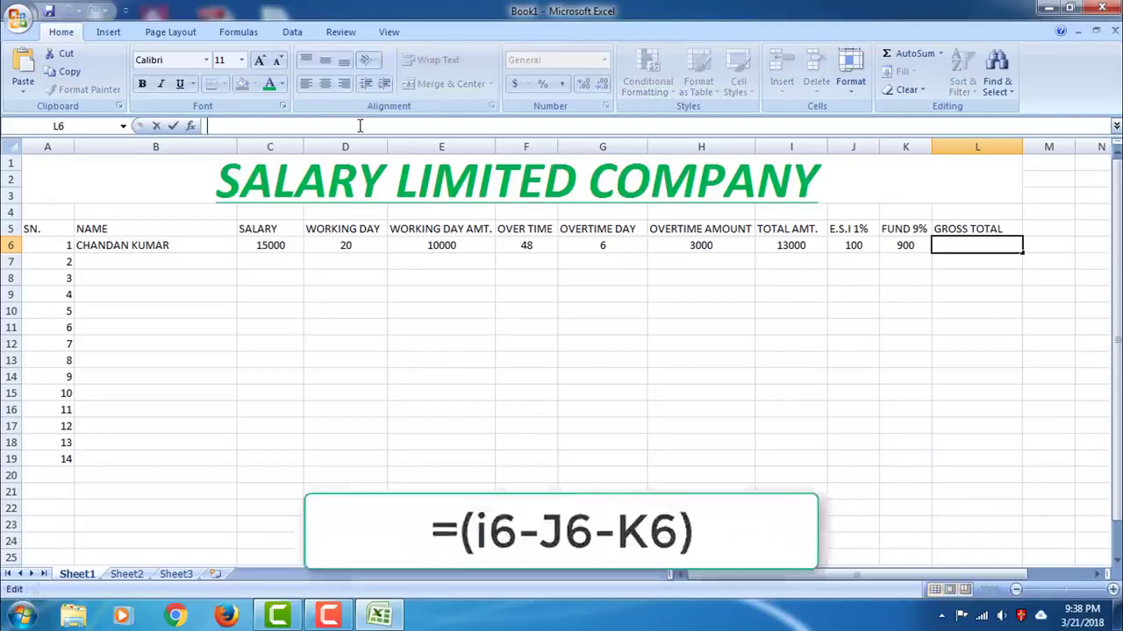
type("=")
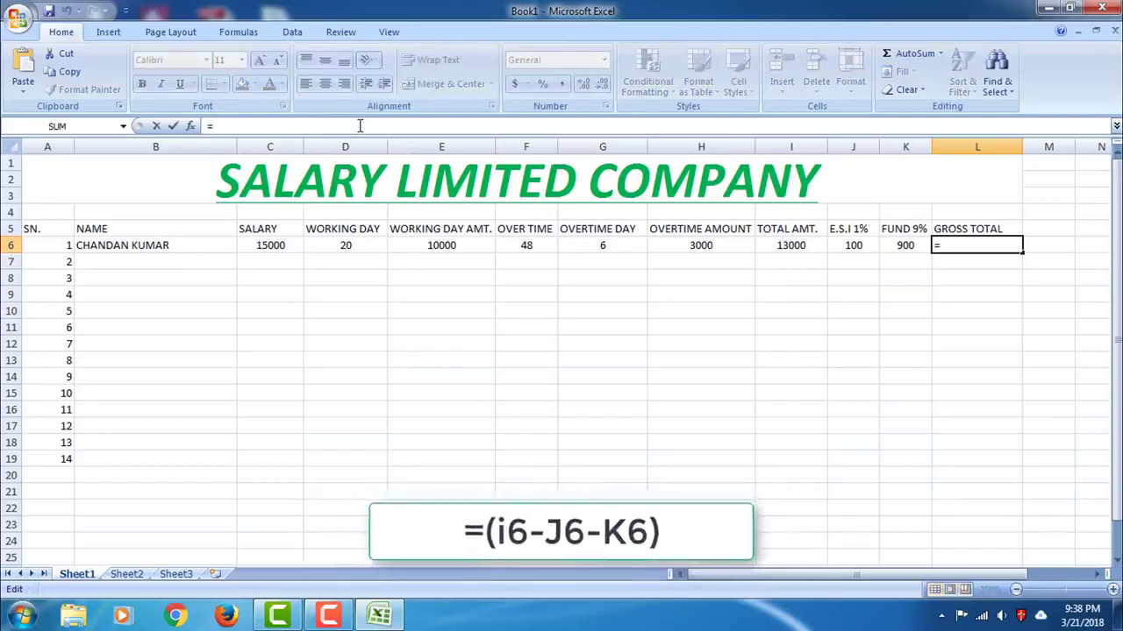
type("(")
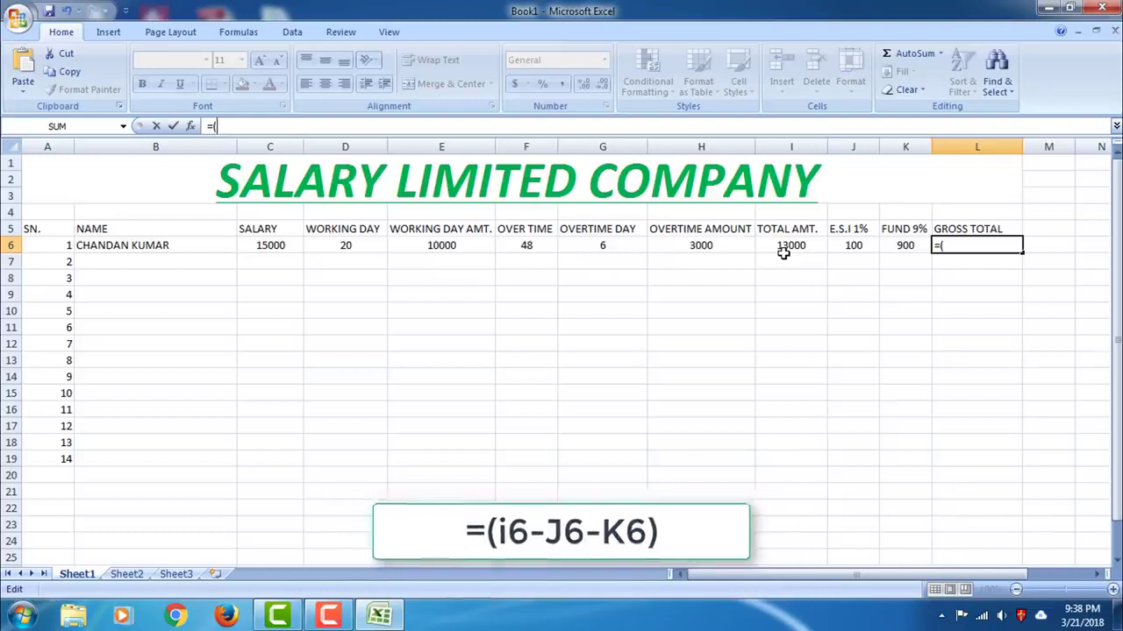
type("i6")
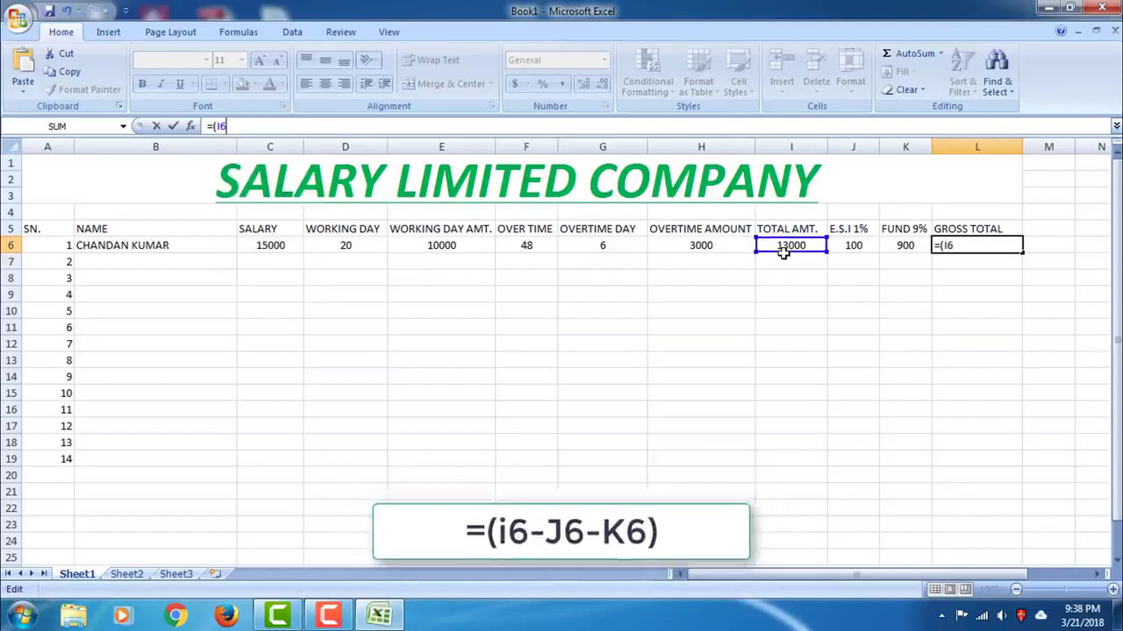
type("-")
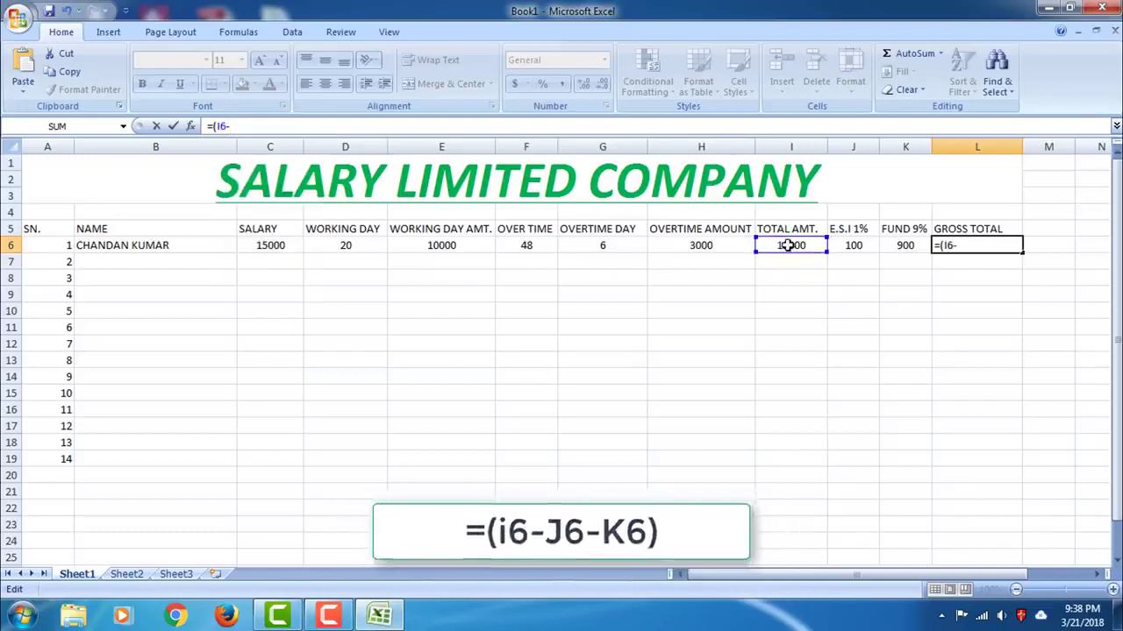
type("j6")
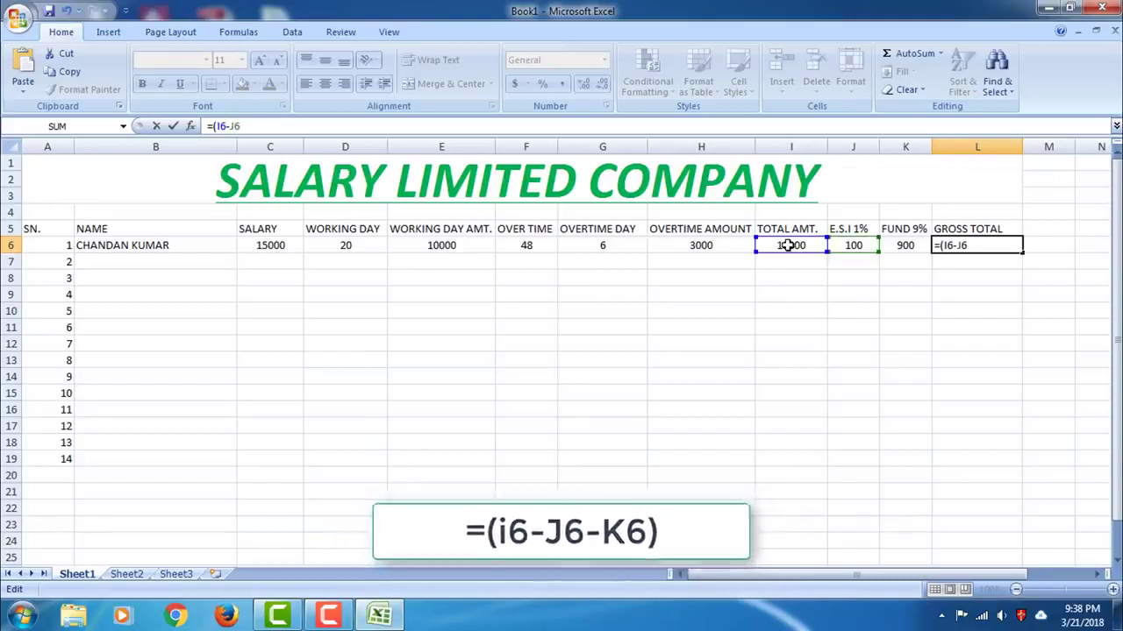
type("-")
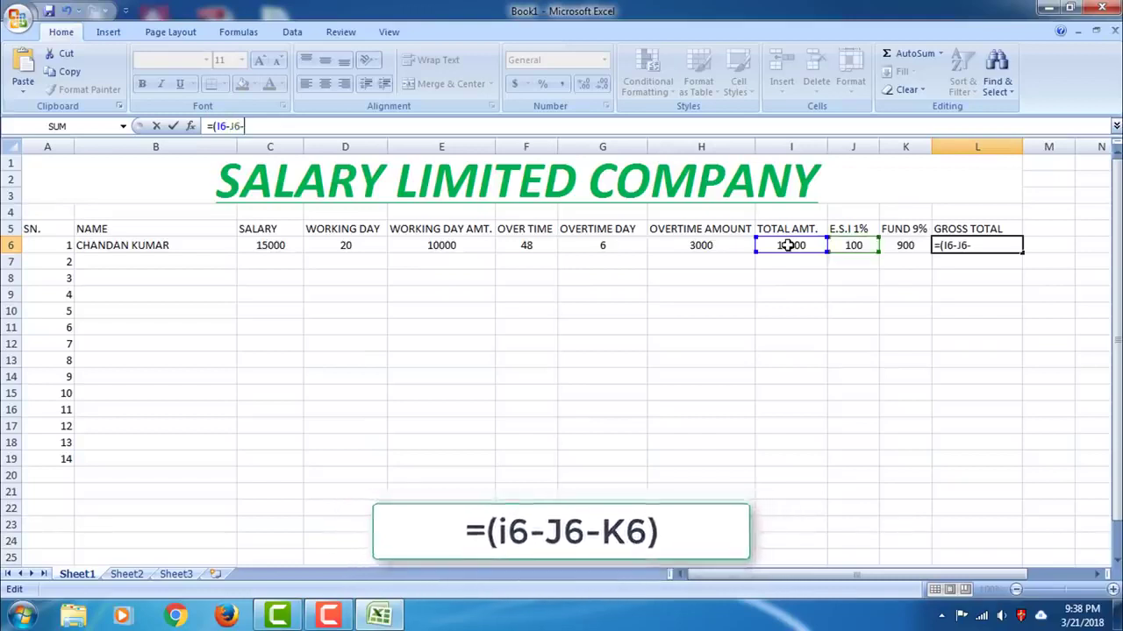
type("k6")
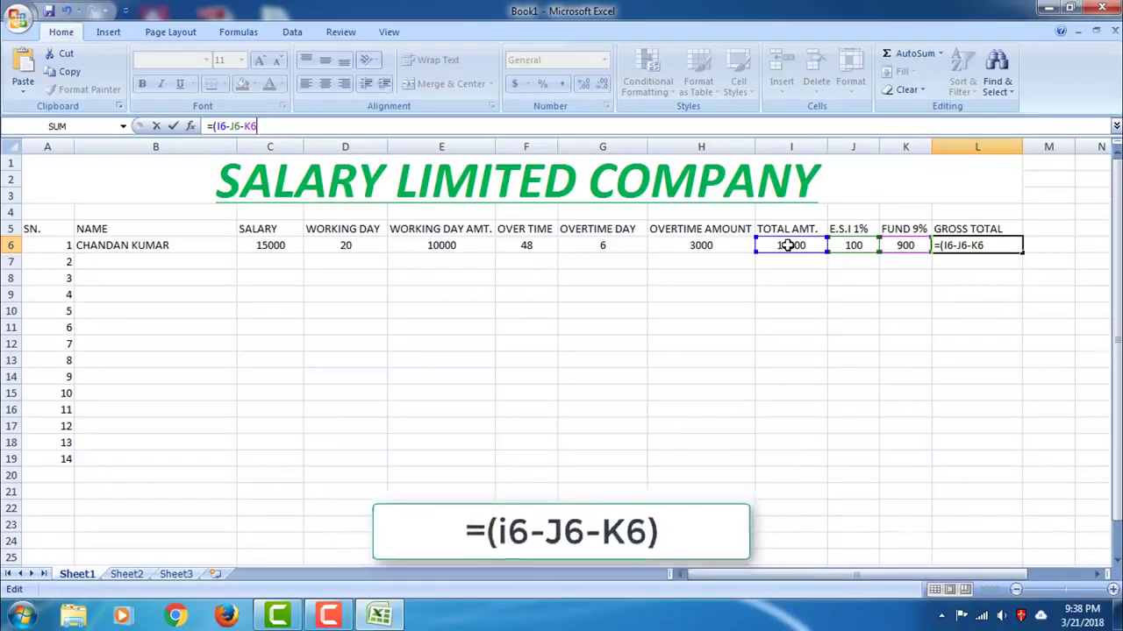
key("Return")
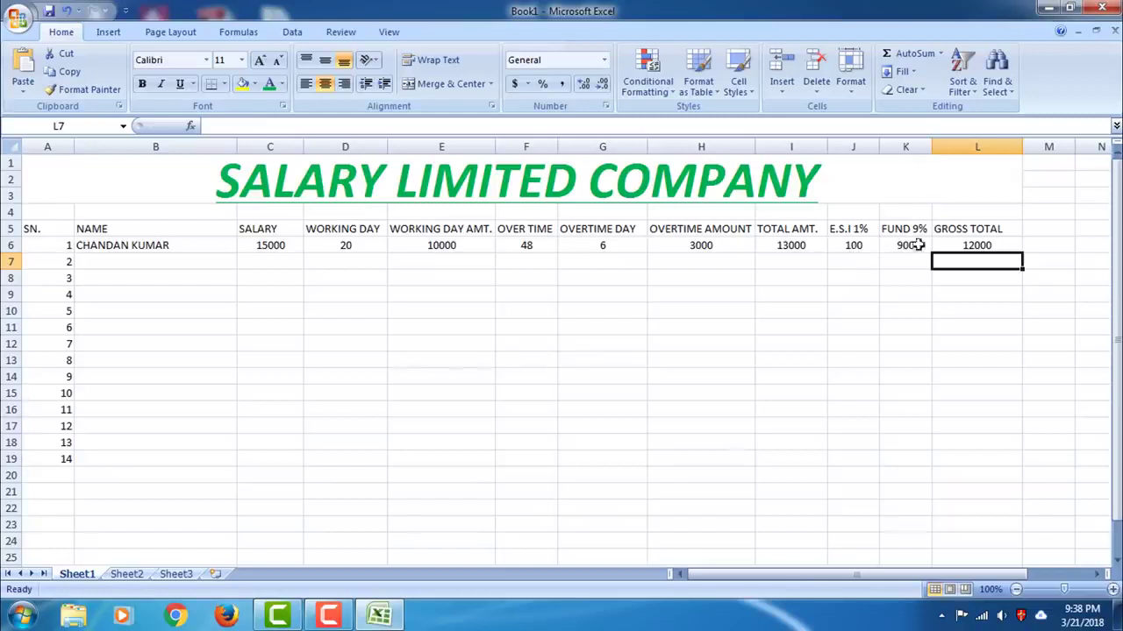
left_click(970, 243)
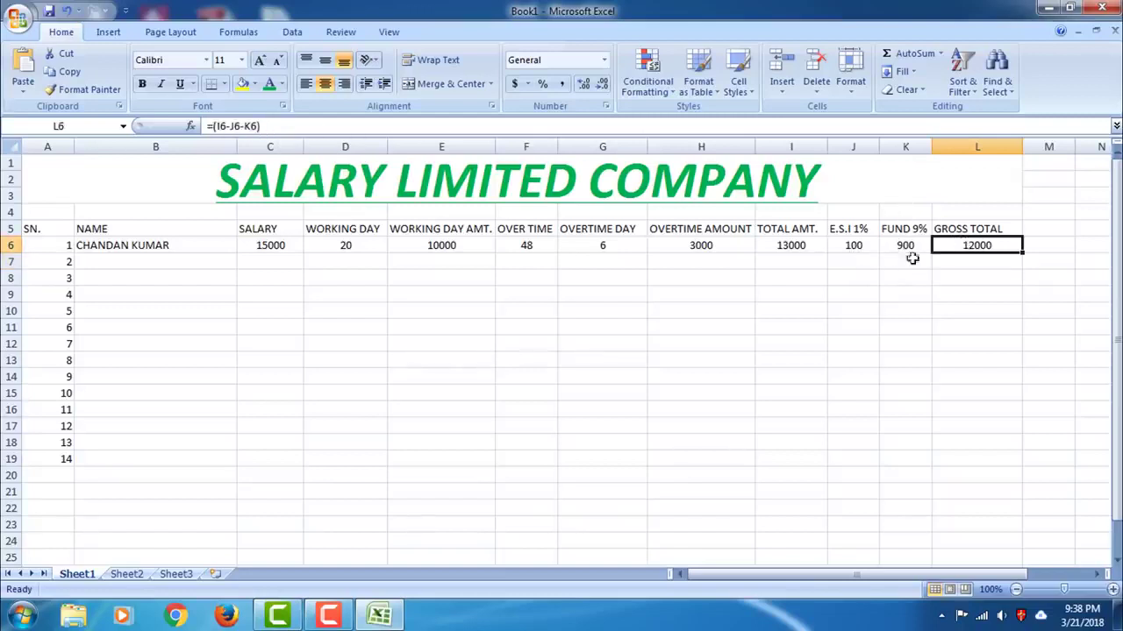
left_click(961, 264)
Type the ADVANCE heading in M5 and widen column M to fit it
left_click(972, 247)
left_click_drag(793, 577, 857, 576)
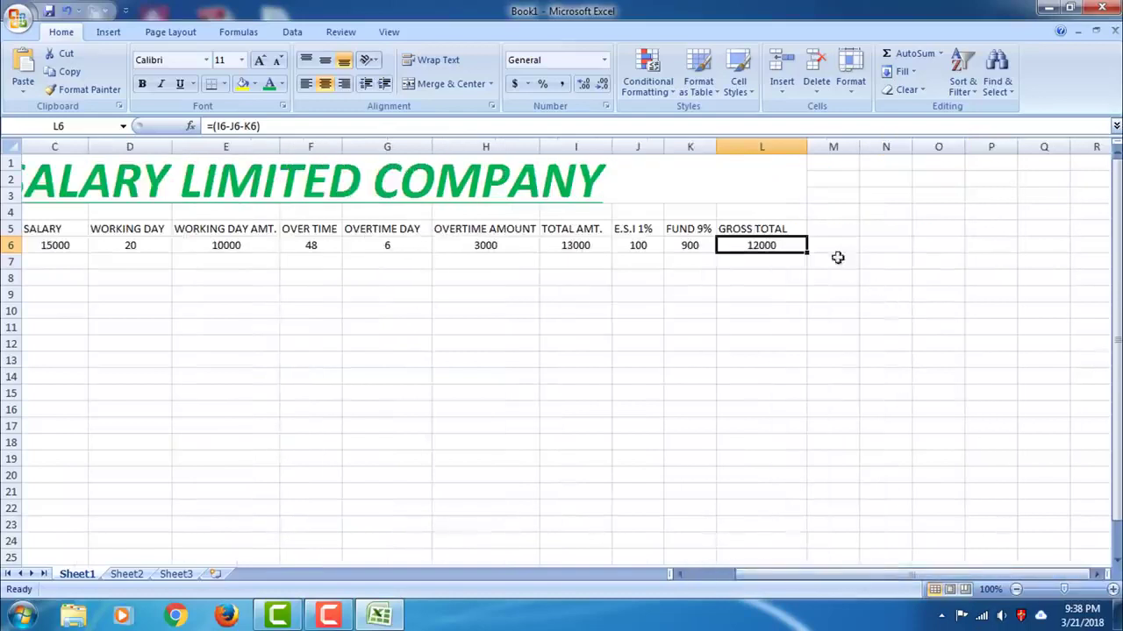
left_click(832, 229)
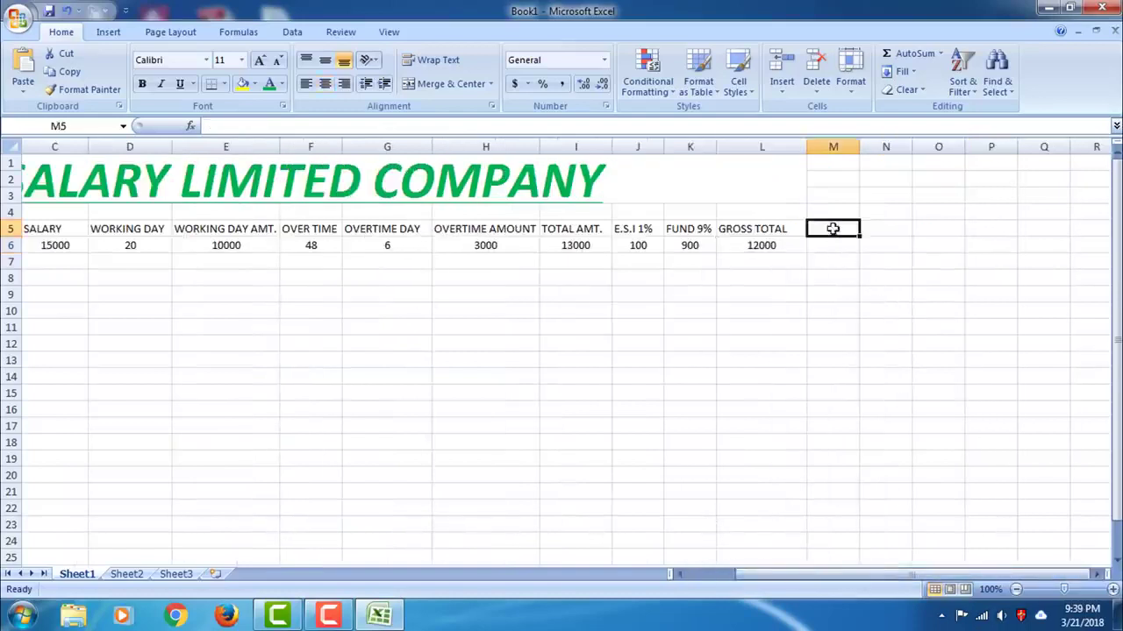
type("aDVANCE")
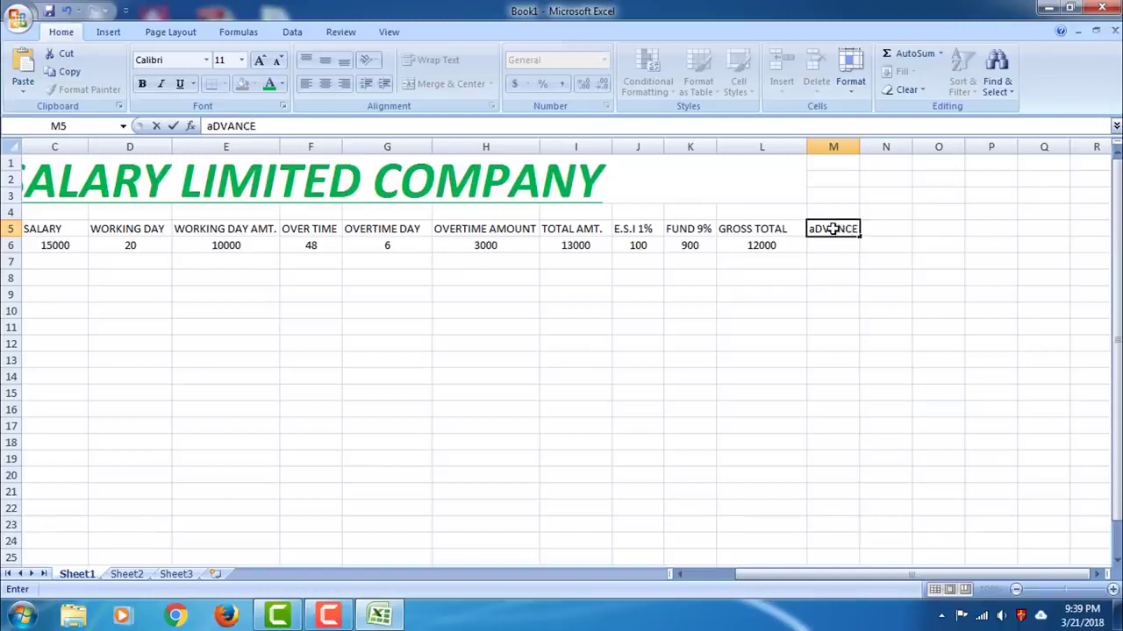
key("BackSpace")
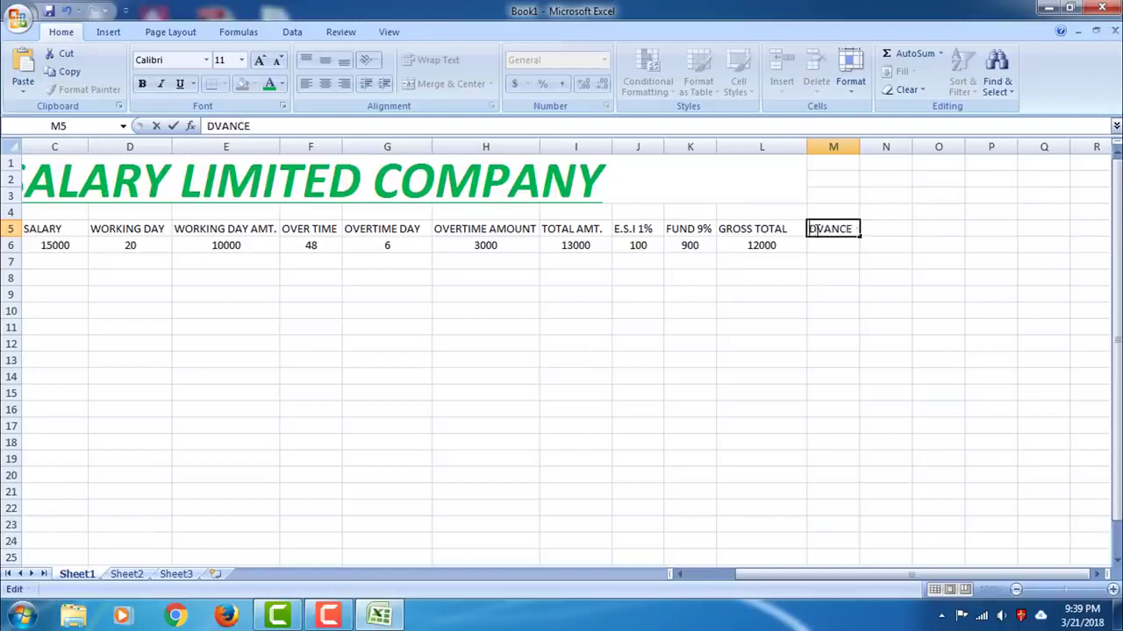
type("A")
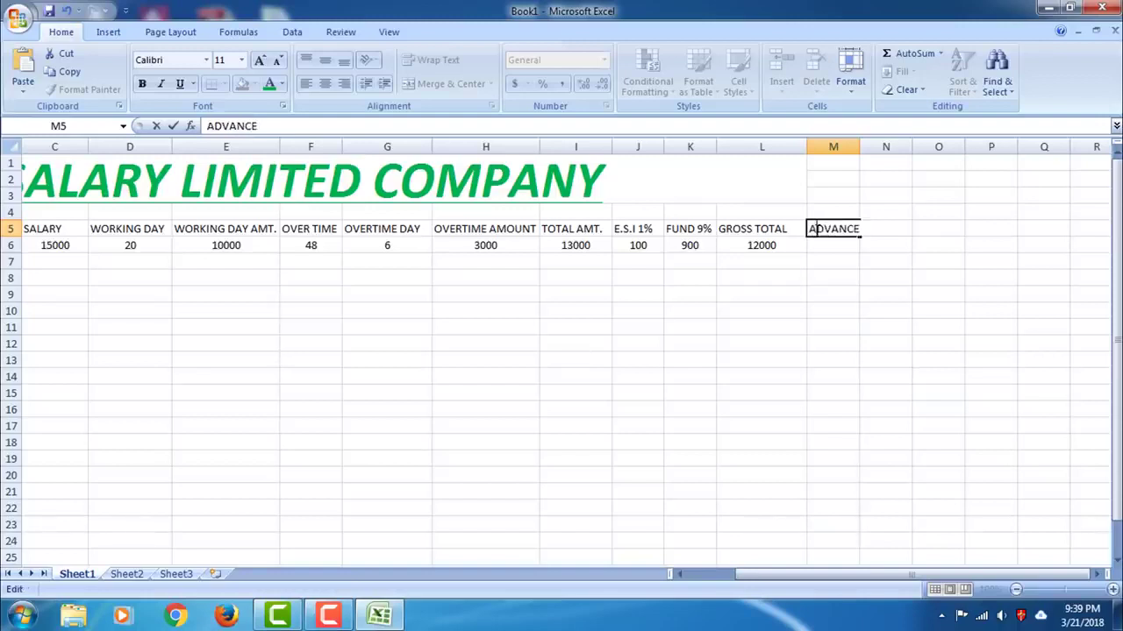
left_click(857, 161)
left_click_drag(859, 150, 894, 166)
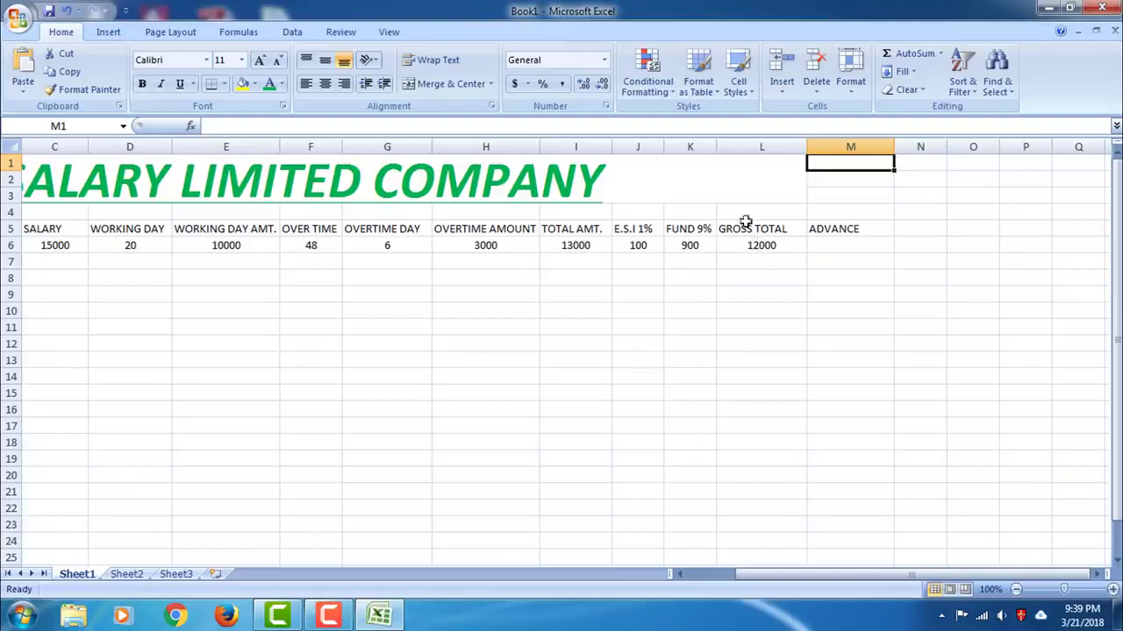
left_click(849, 243)
left_click(851, 227)
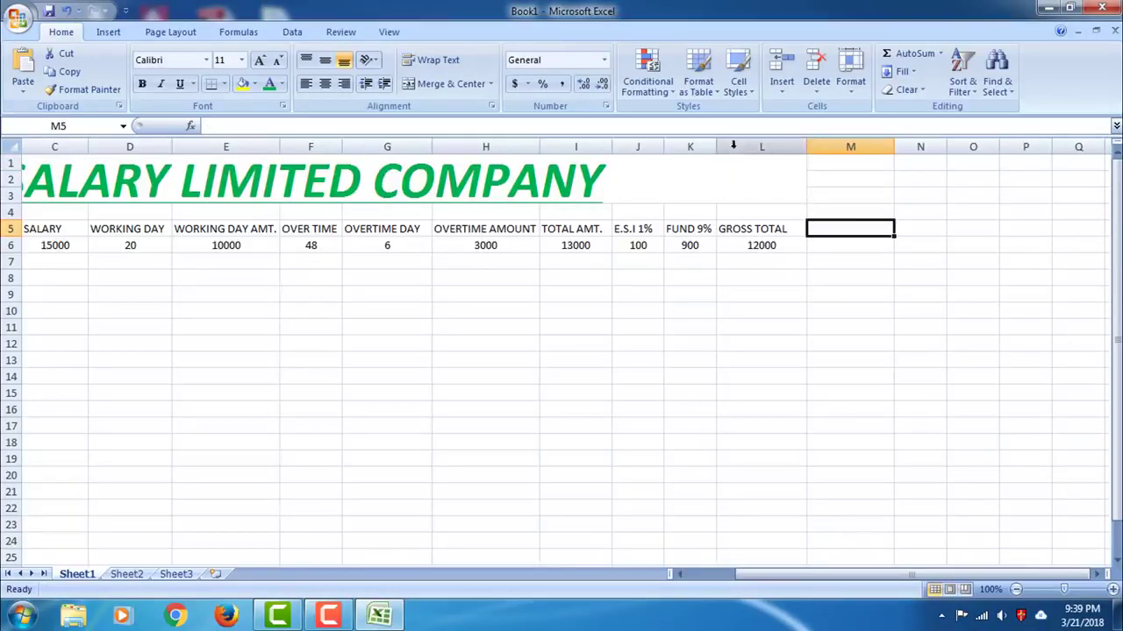
Insert a new column L before GROSS TOTAL, head it ADVANCE, and widen it
right_click(735, 149)
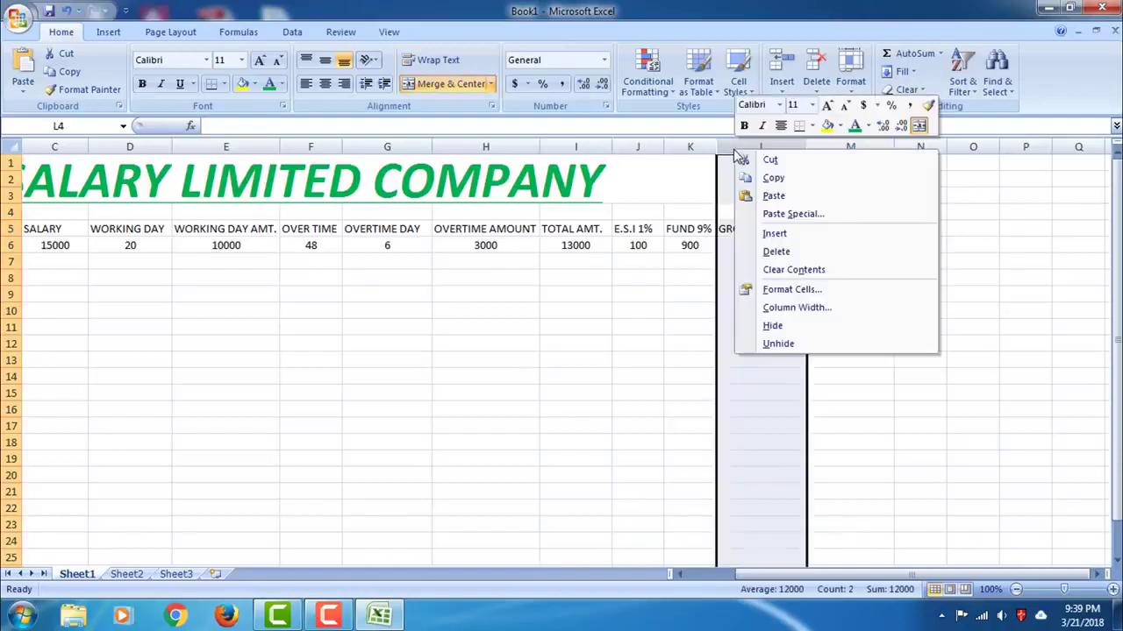
left_click(764, 233)
left_click(749, 228)
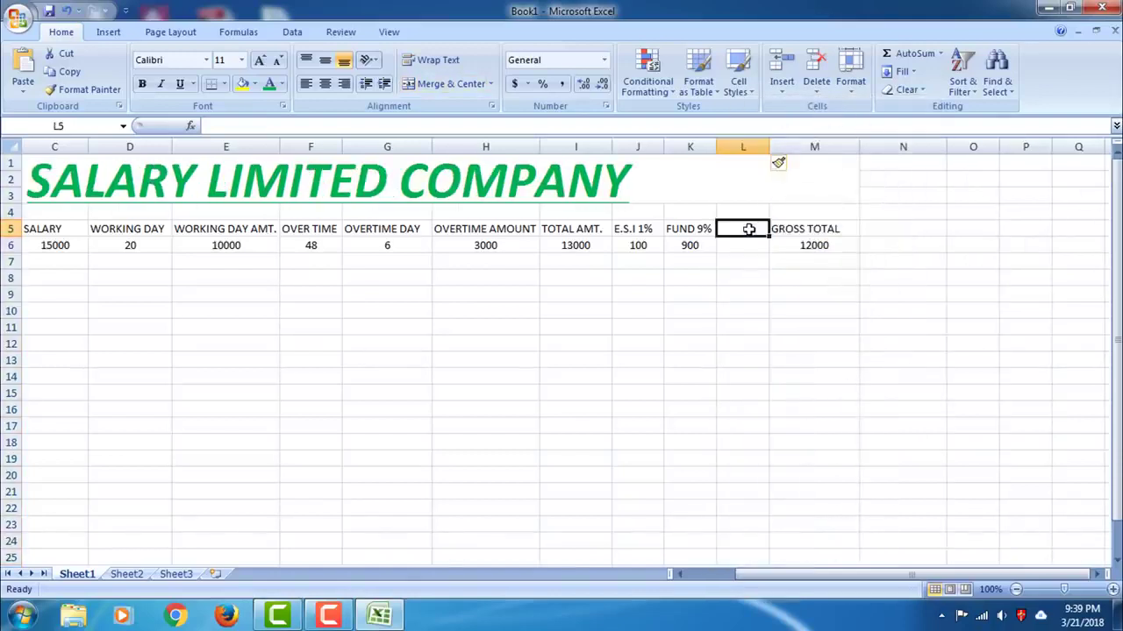
type("ADVA")
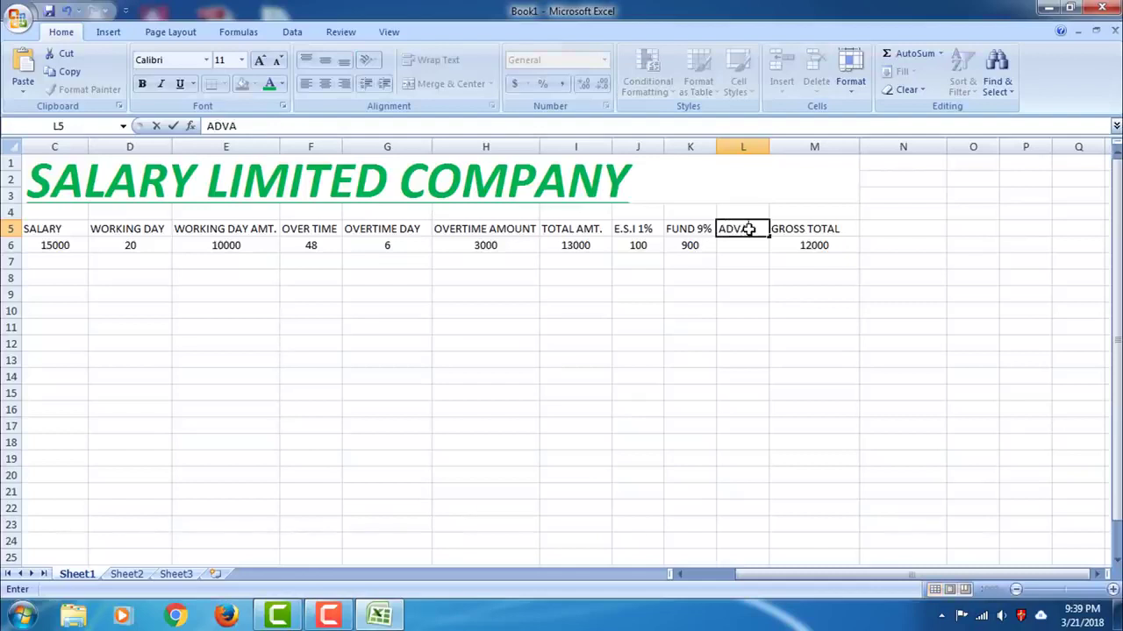
type("NCE")
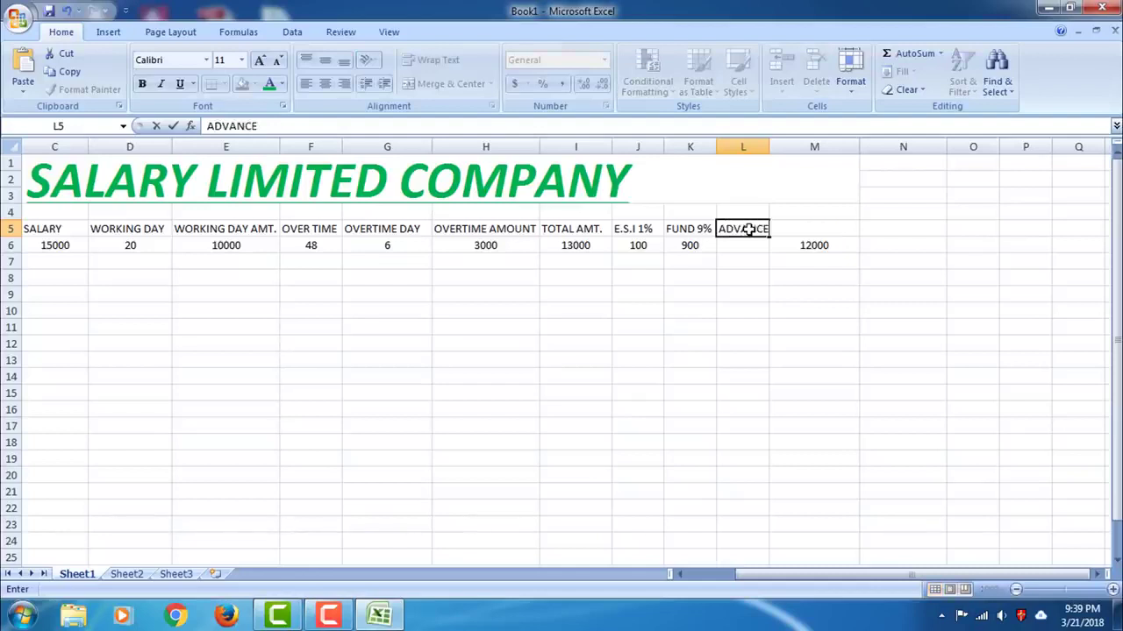
left_click(737, 181)
left_click_drag(769, 147, 790, 146)
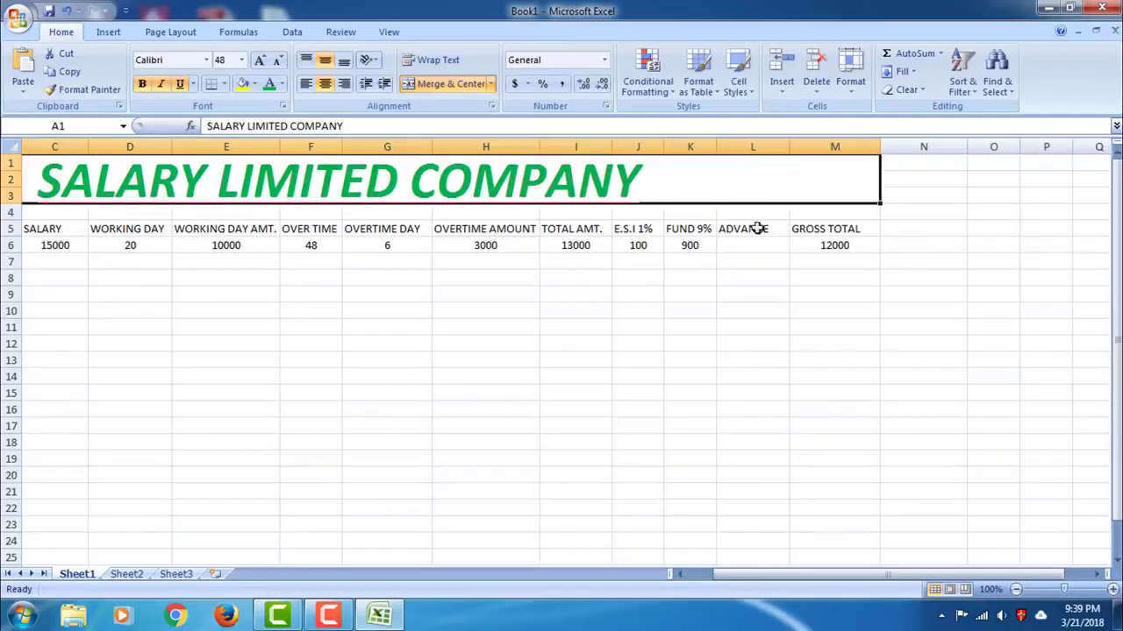
left_click(754, 247)
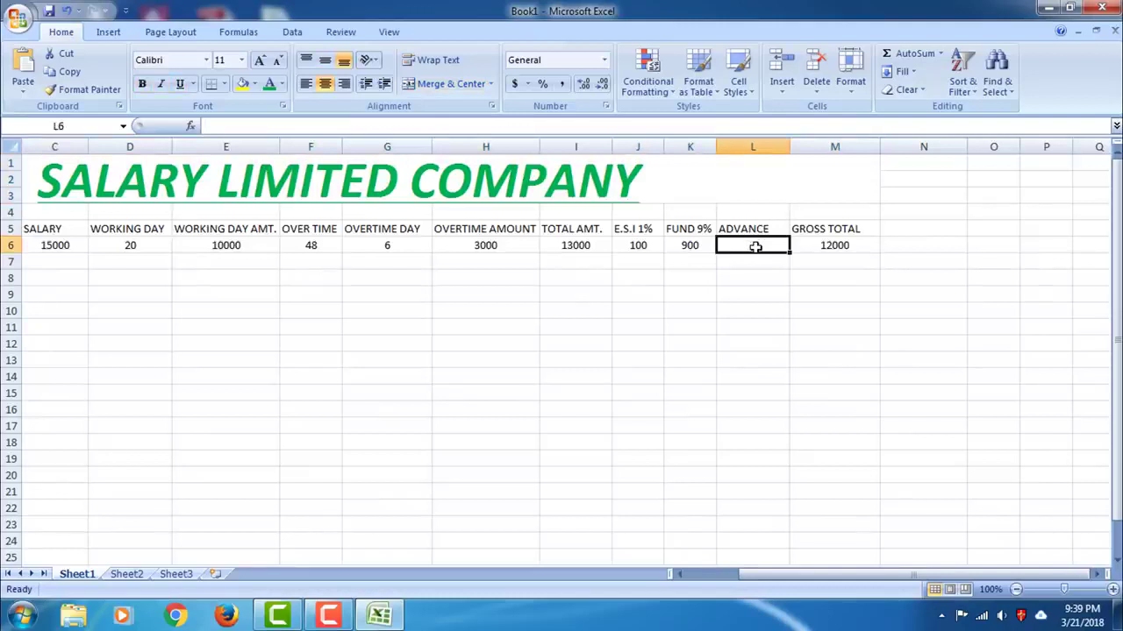
Enter an advance in L6 and change M6's formula to =(I6-J6-K6-L6)
type("5000")
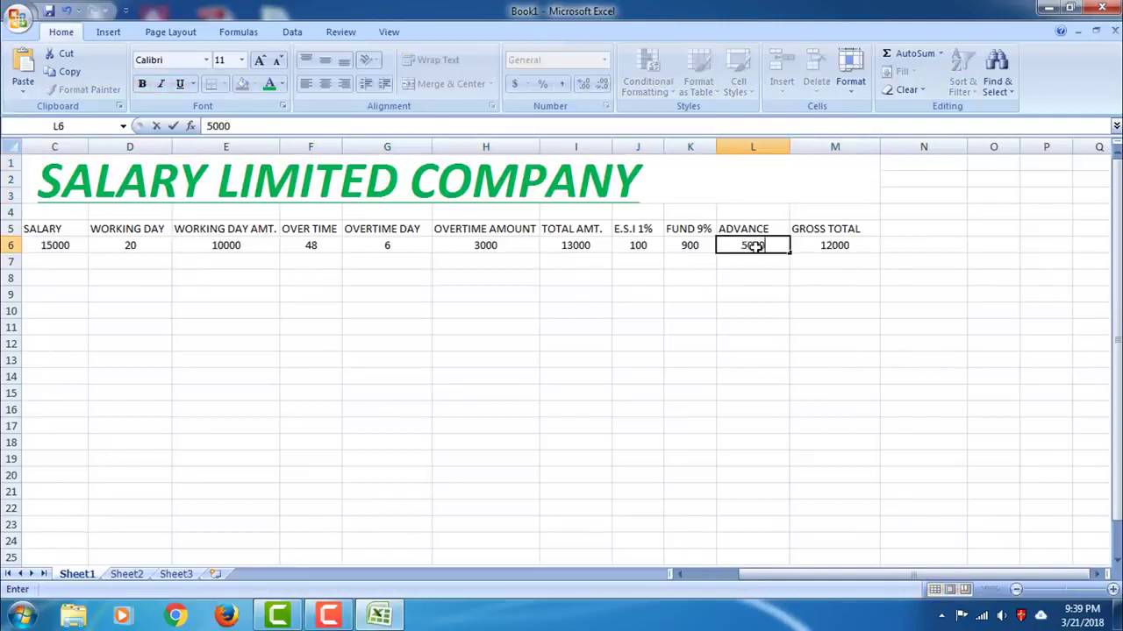
left_click(799, 249)
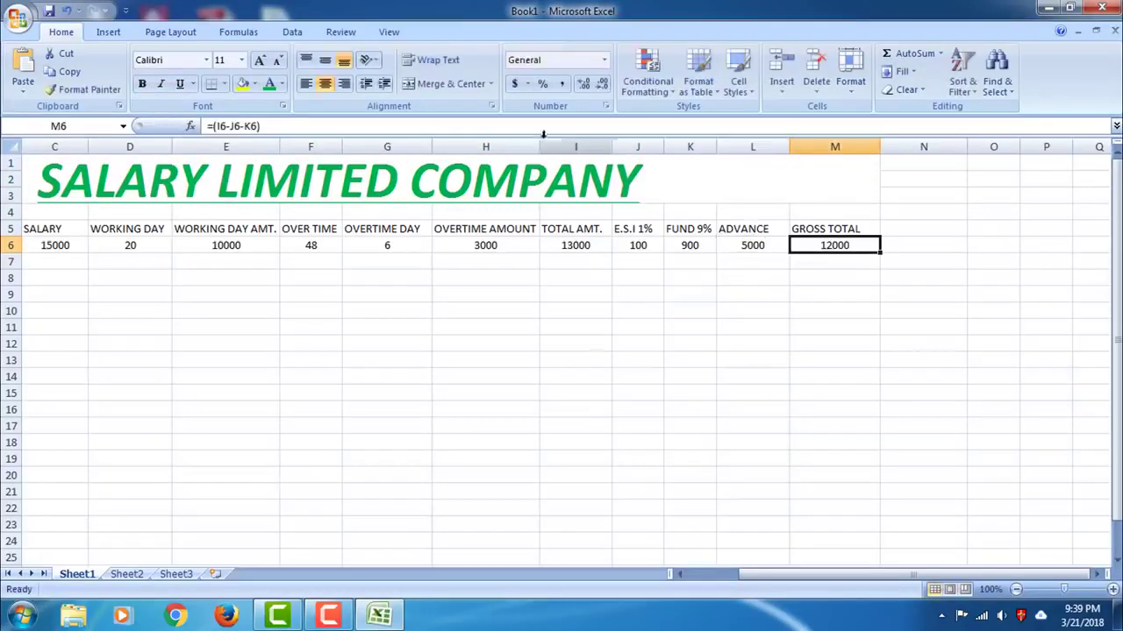
left_click(256, 127)
type("-")
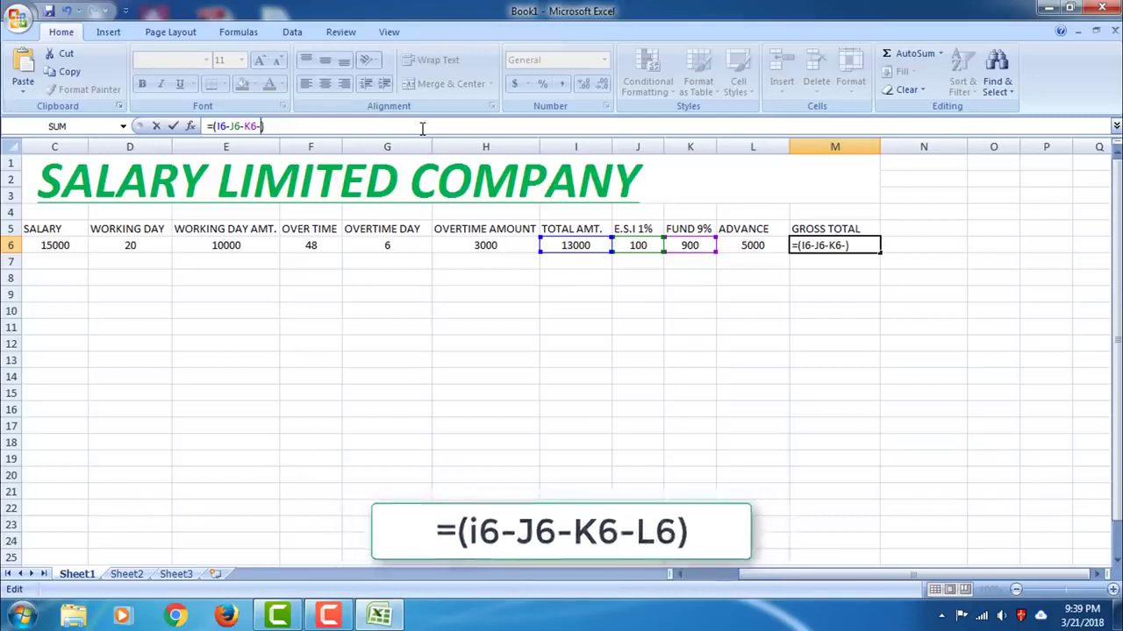
type("L6")
key("Return")
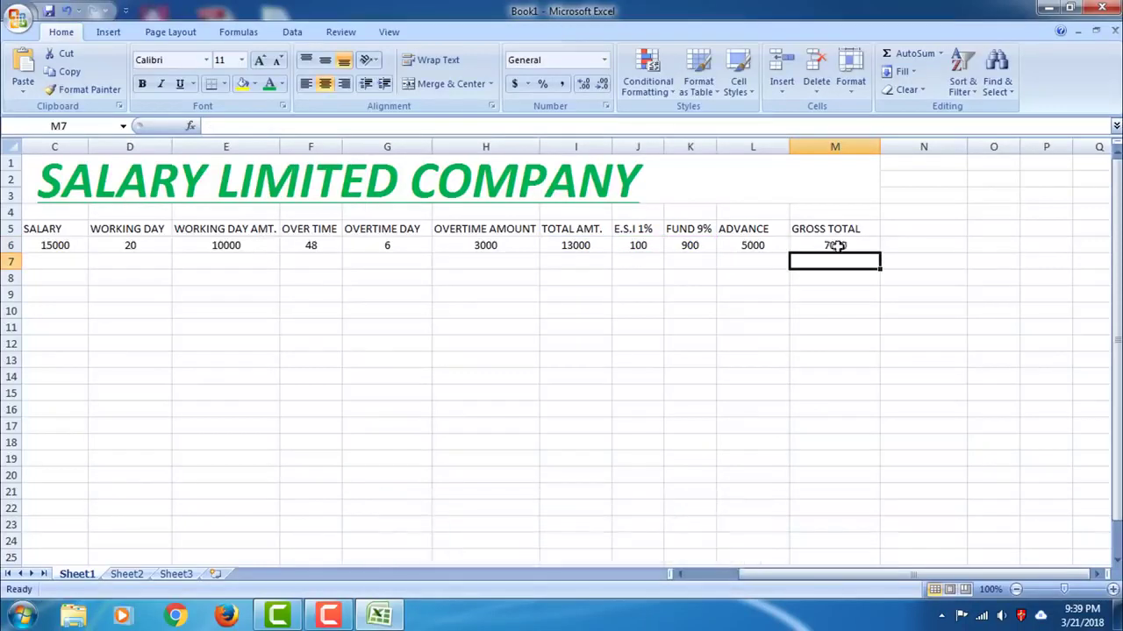
Test the gross total with a zero advance, then set L6 back to 5000
left_click(744, 247)
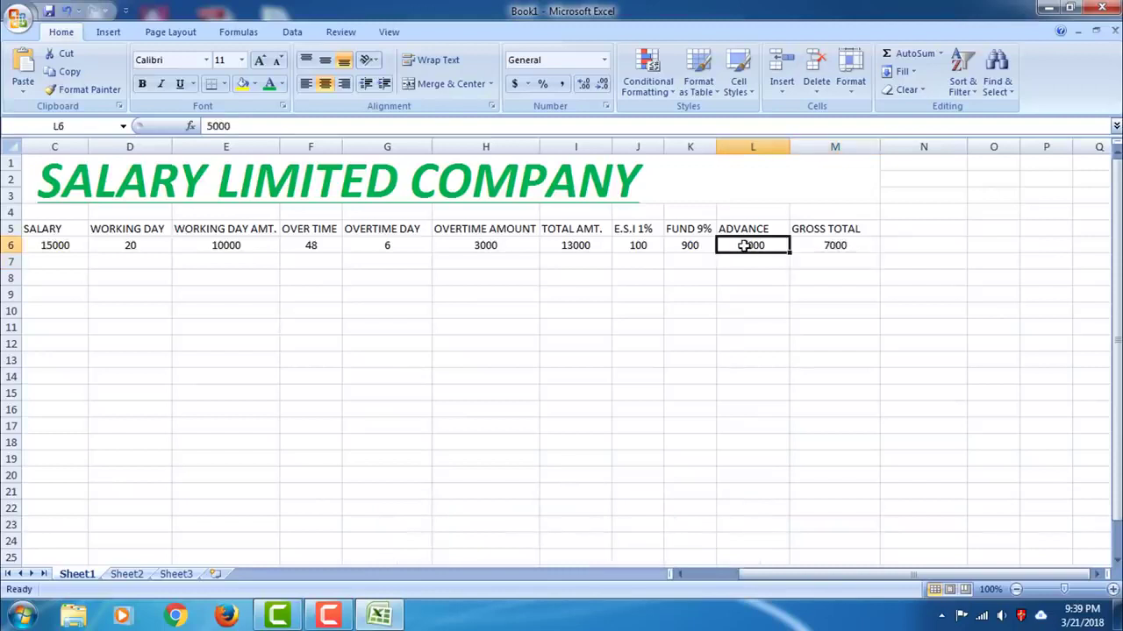
type("0")
key("Return")
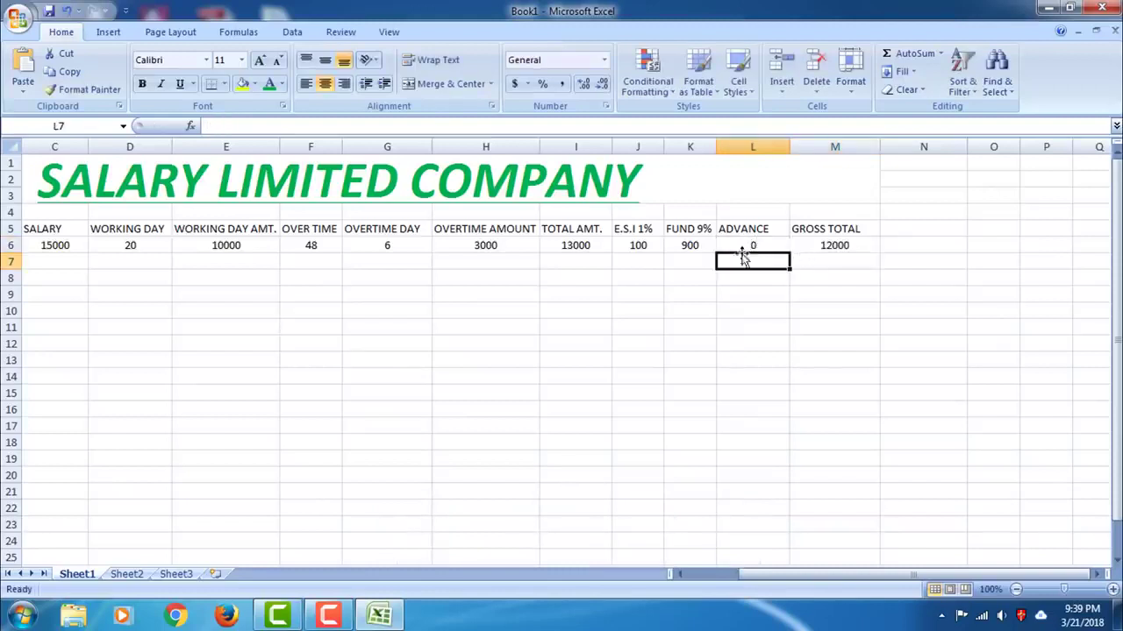
left_click(743, 248)
type("5000")
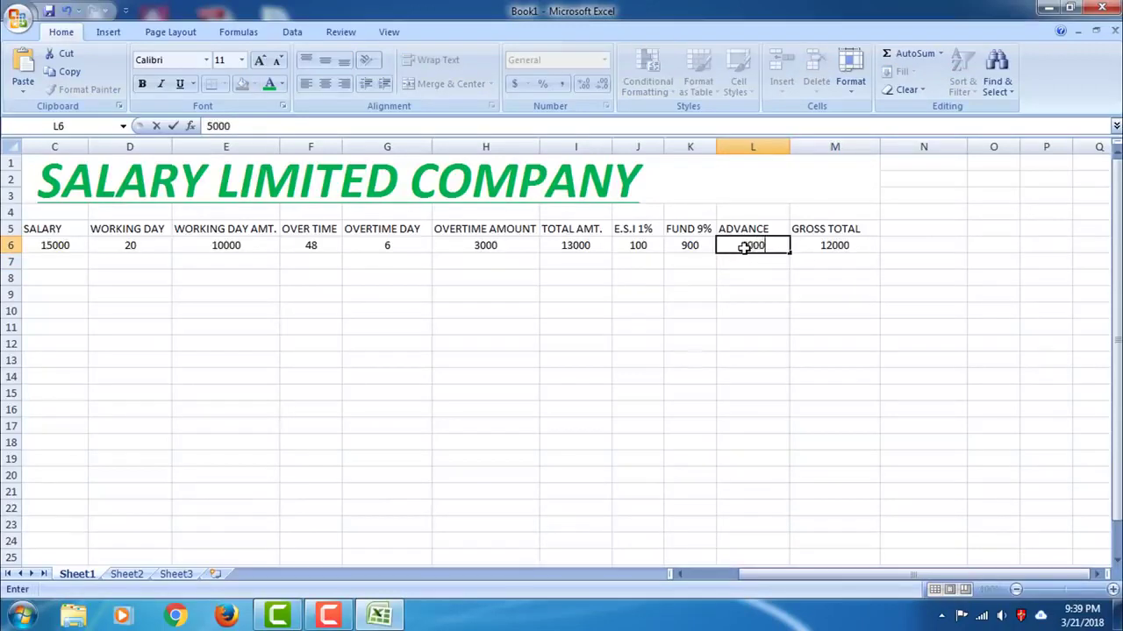
key("Return")
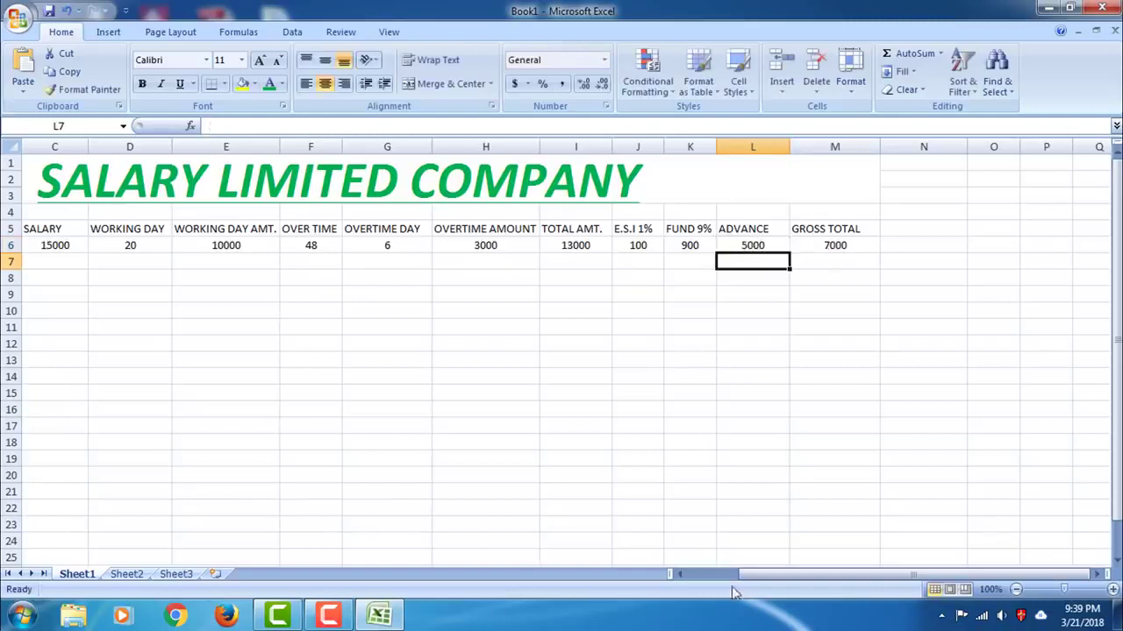
Enter the second employee's name, salary 20000, 26 working days and 78 overtime in row 7
left_click_drag(738, 579, 695, 579)
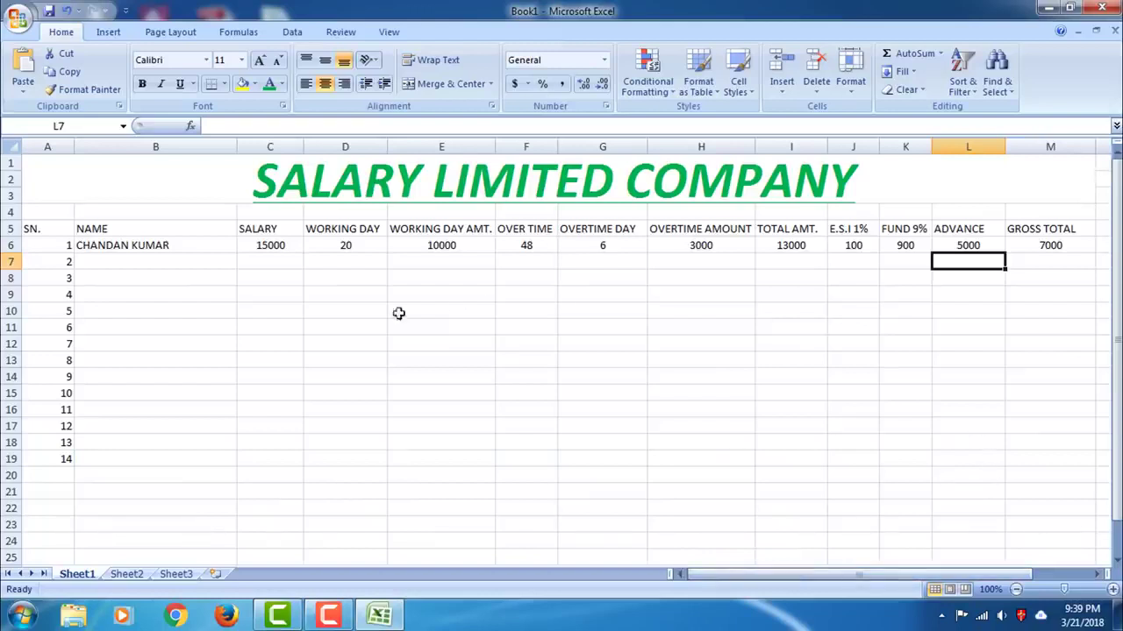
left_click(123, 264)
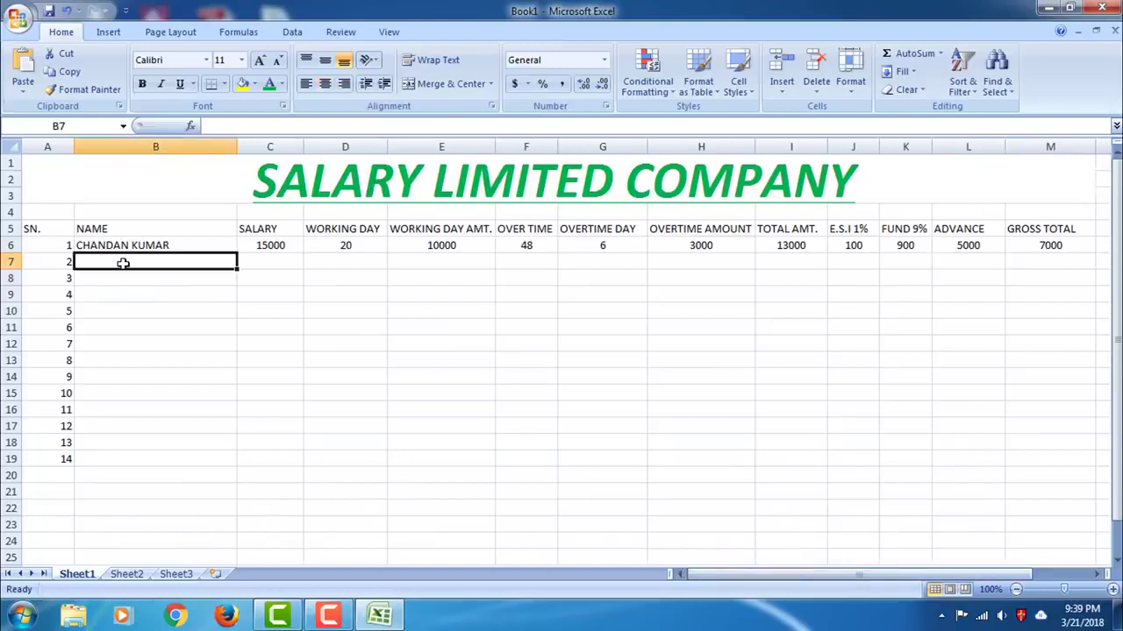
type("RAM KUMAR")
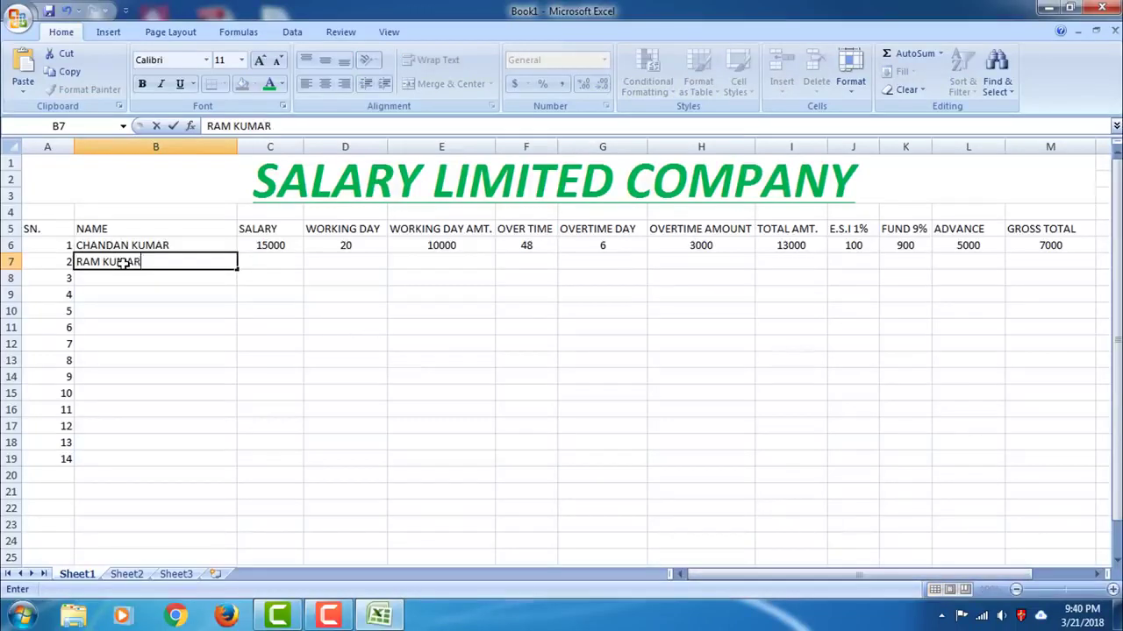
left_click(270, 263)
type("2")
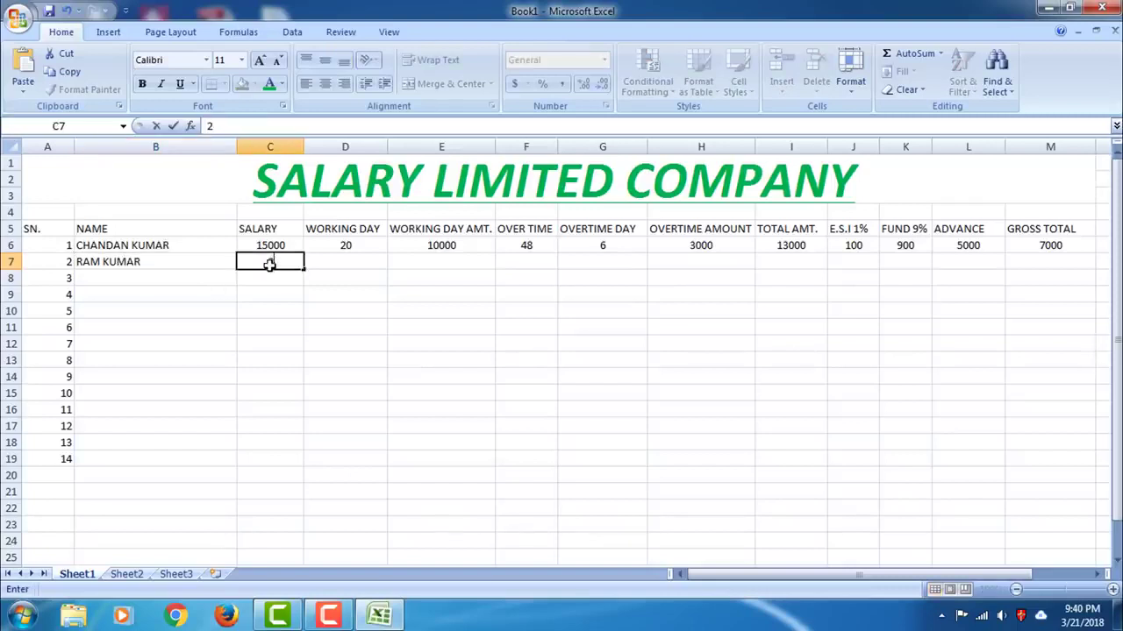
type("0000")
left_click(366, 262)
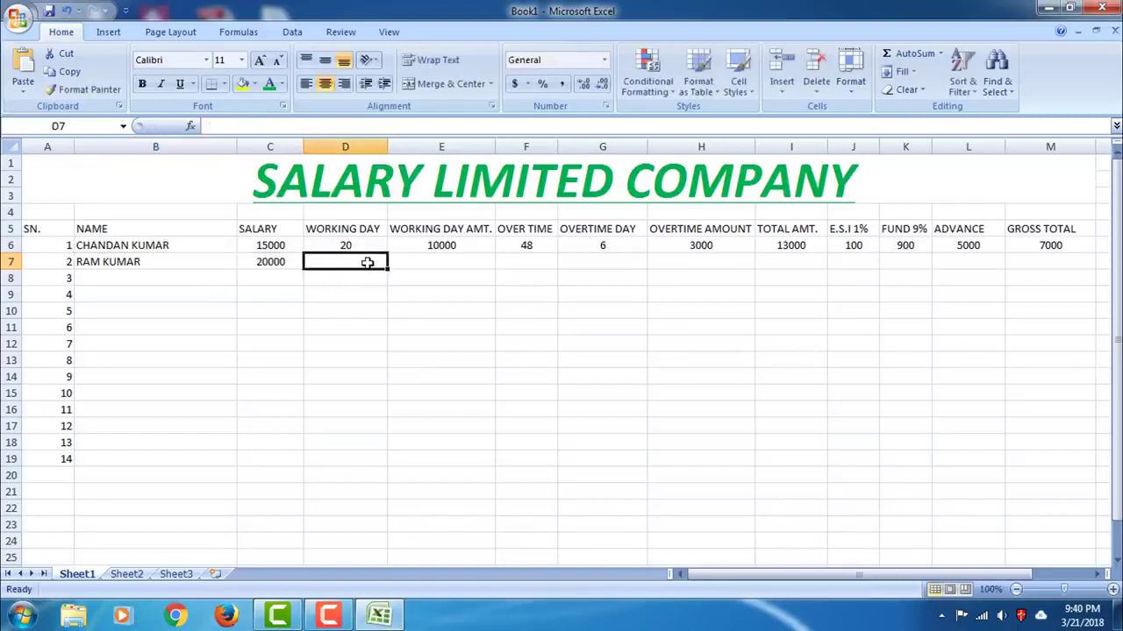
type("25")
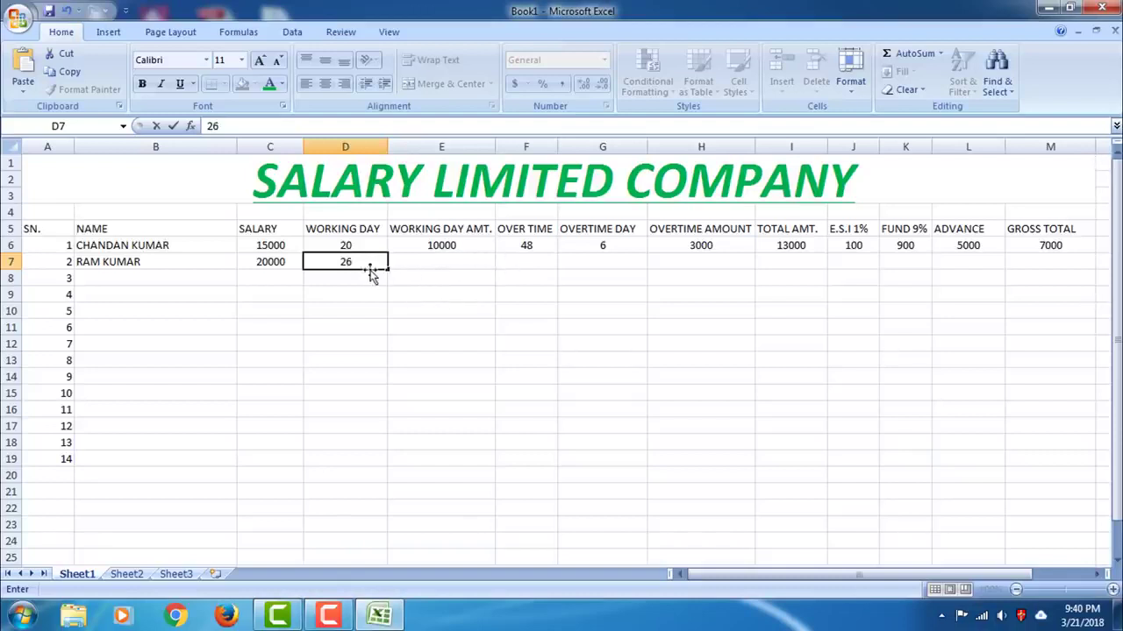
left_click(533, 265)
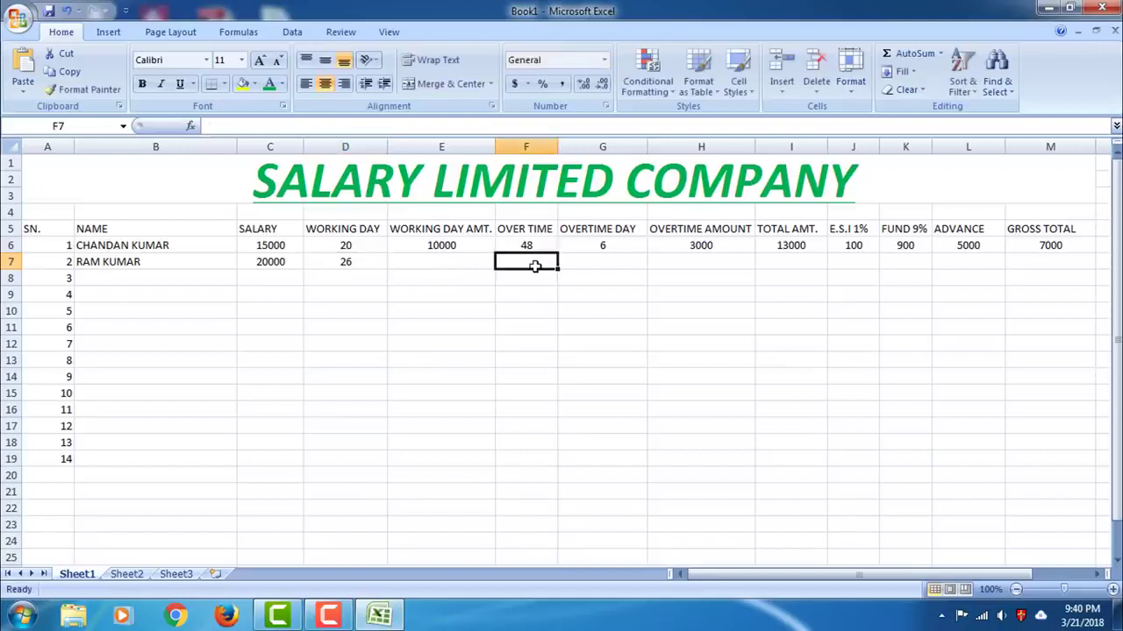
type("78")
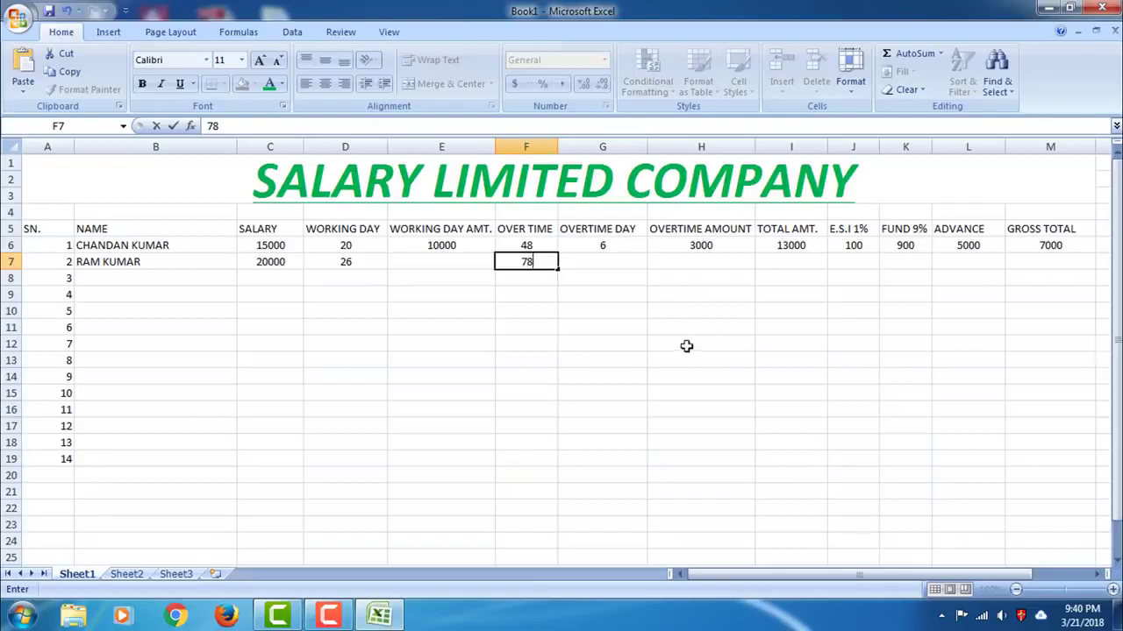
Fill the working day amount, overtime day, overtime amount and total amount formulas down their columns
left_click(458, 247)
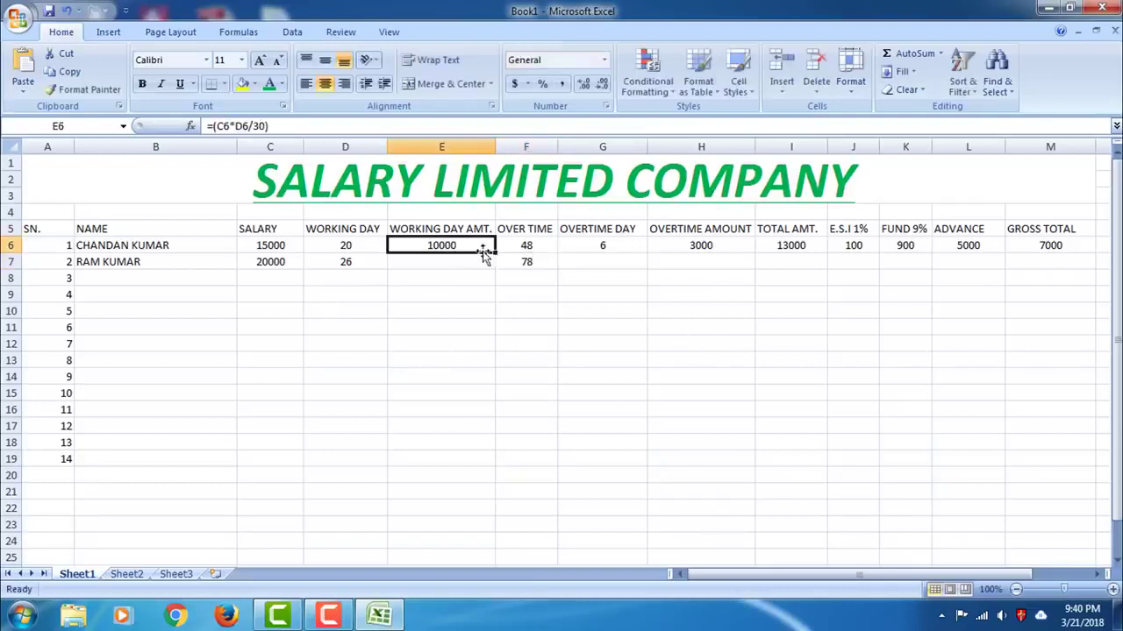
left_click_drag(494, 253, 496, 438)
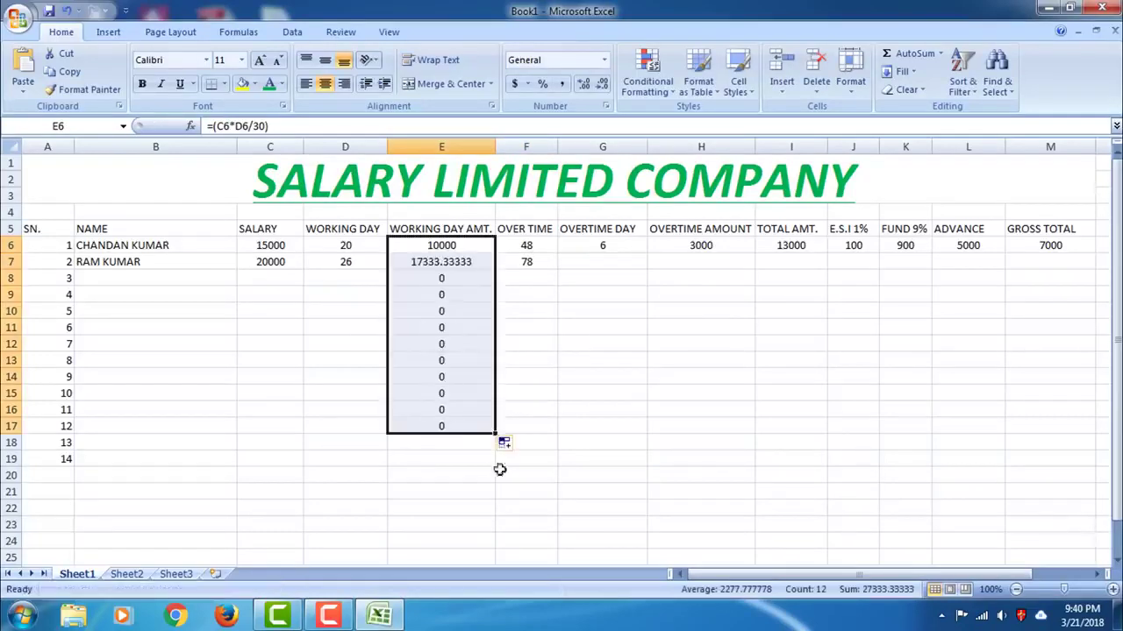
left_click(603, 248)
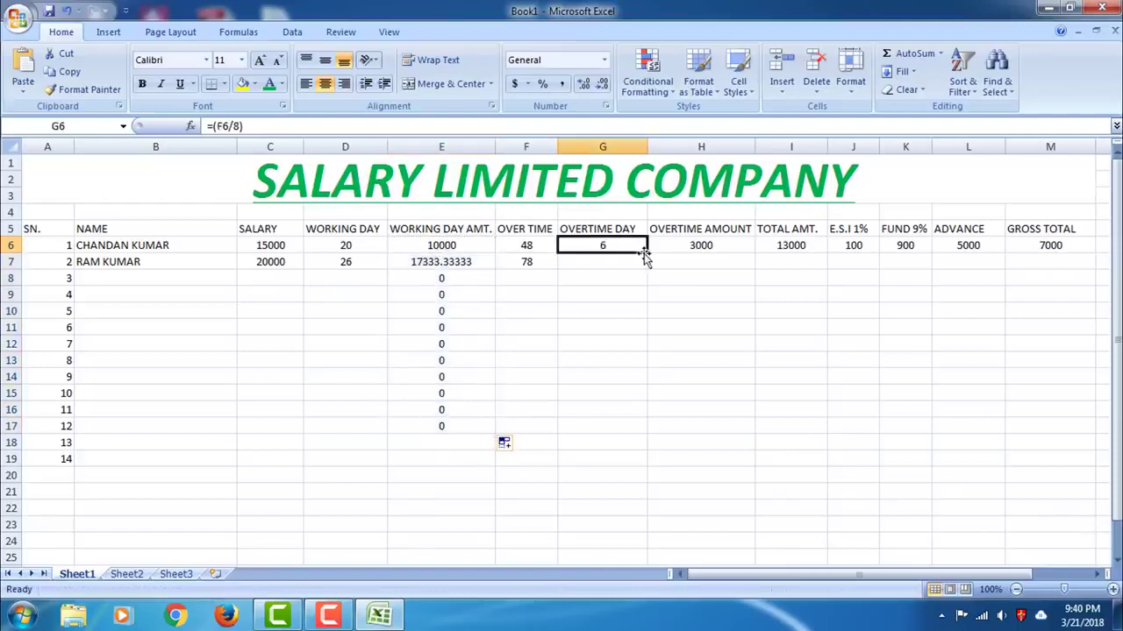
left_click_drag(646, 253, 646, 463)
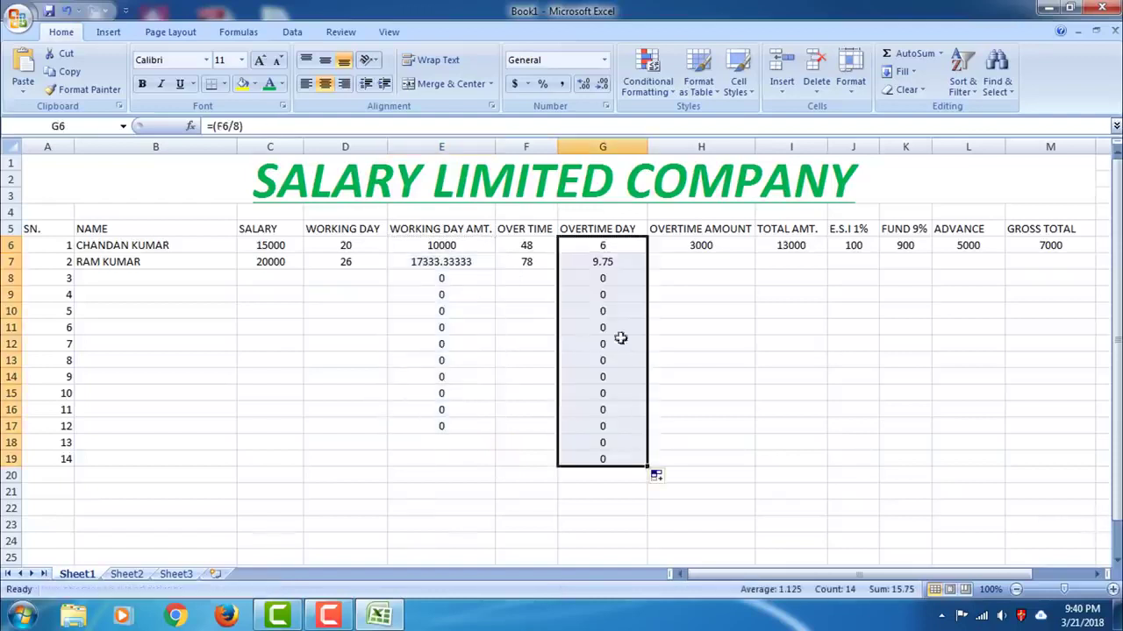
left_click(740, 249)
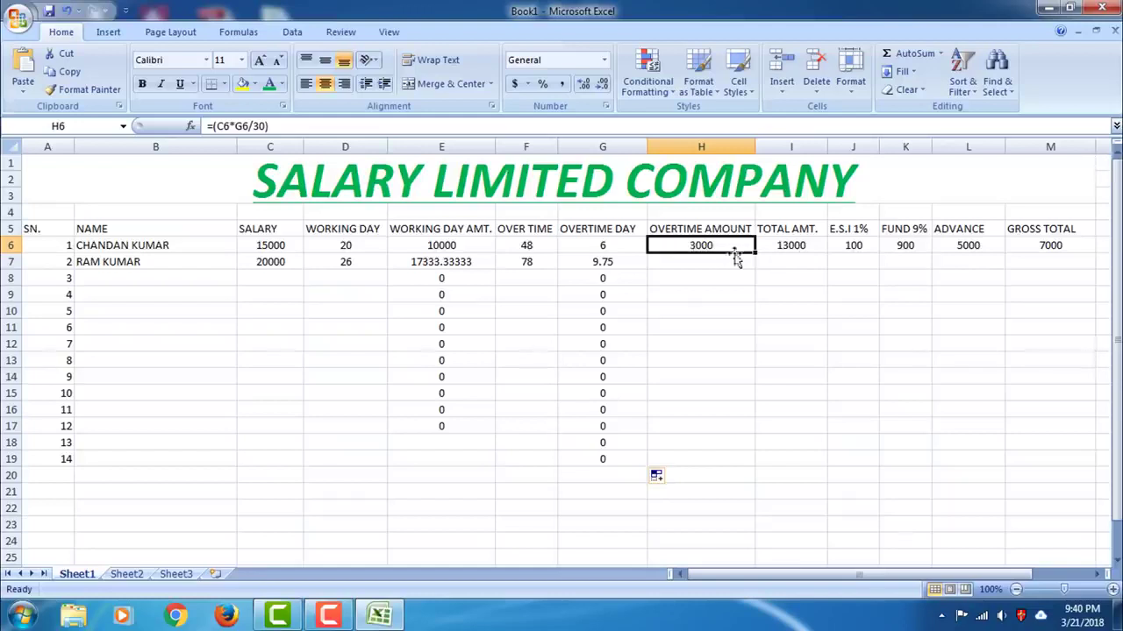
left_click_drag(755, 254, 756, 446)
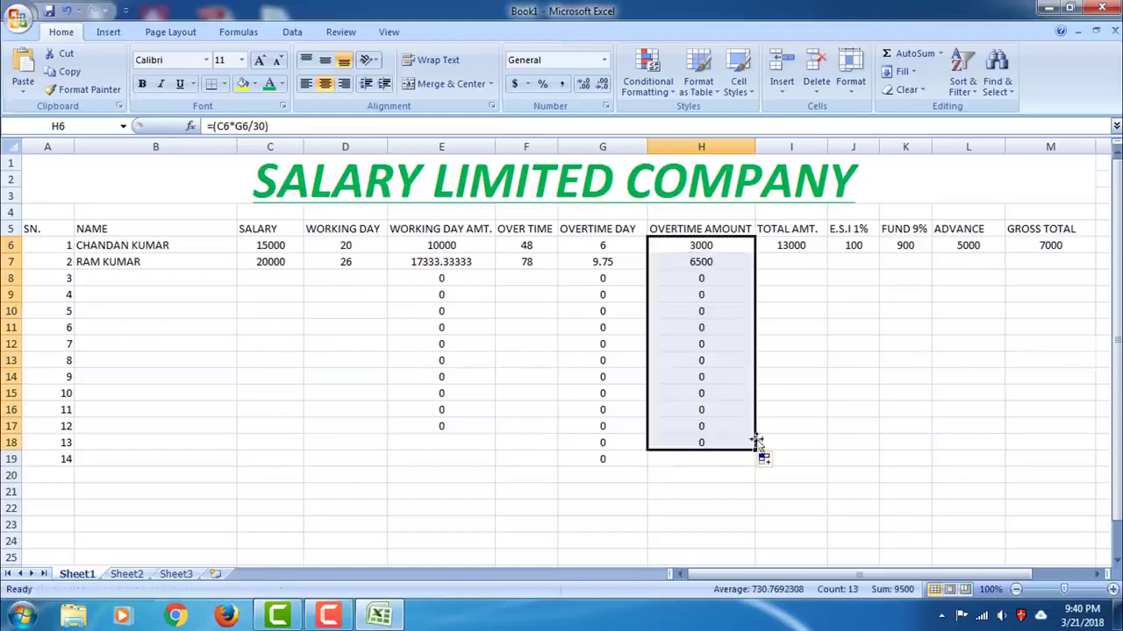
left_click(814, 249)
left_click_drag(826, 254, 835, 394)
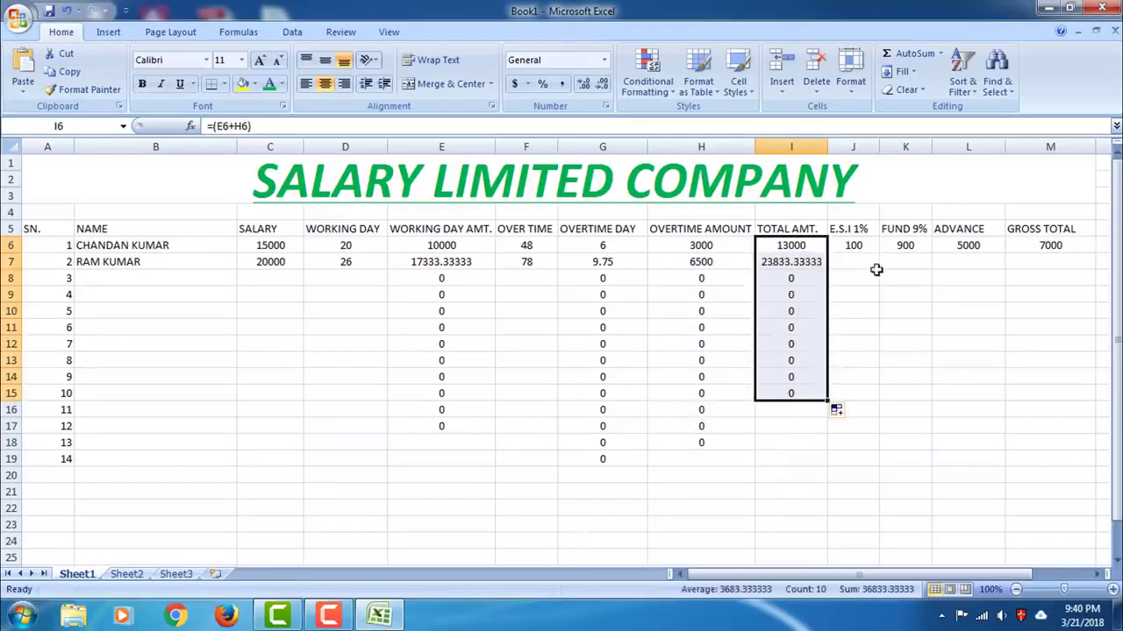
Fill the E.S.I 1%, FUND 9%, 5000 advance and gross total down their columns
left_click(852, 248)
left_click_drag(878, 253, 880, 409)
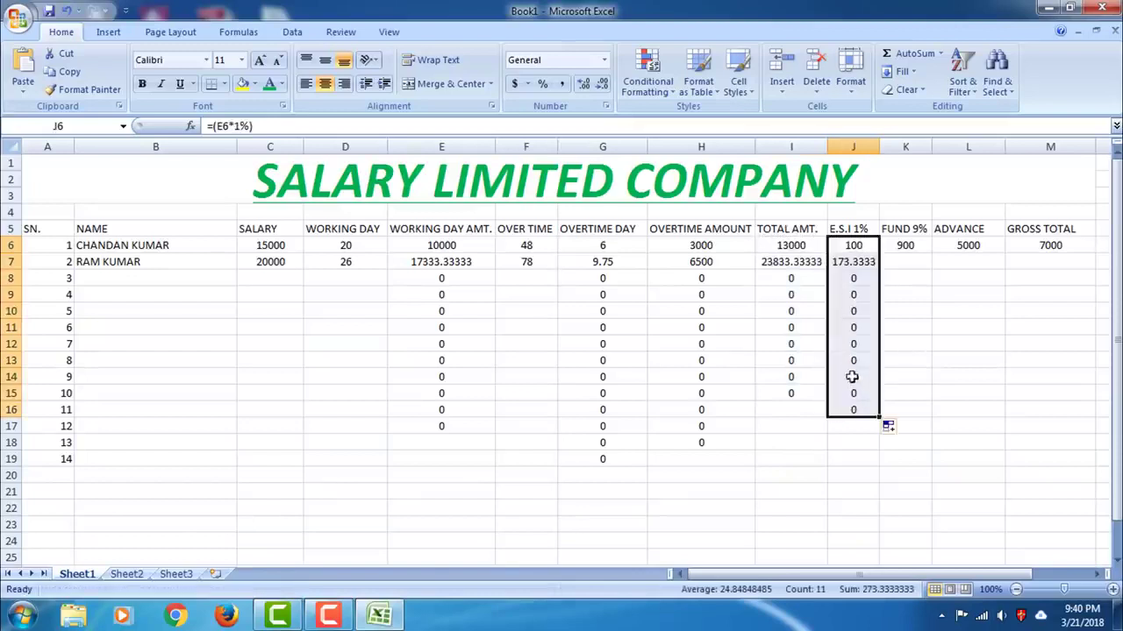
left_click(916, 246)
left_click_drag(932, 253, 926, 405)
left_click(998, 253)
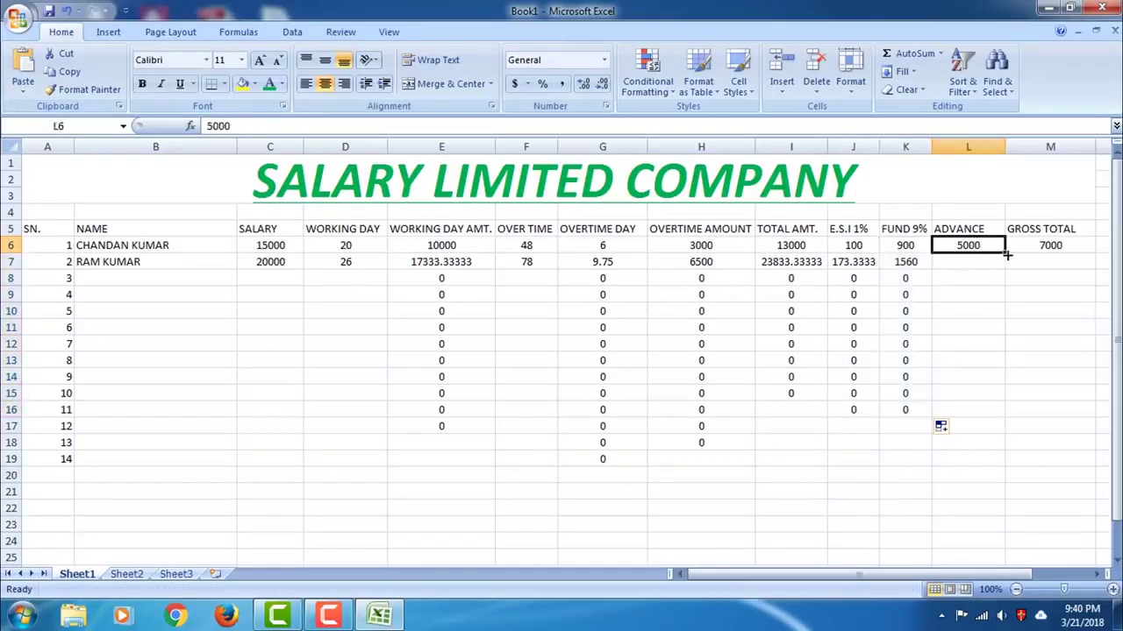
left_click_drag(1000, 254, 1009, 408)
left_click(1054, 249)
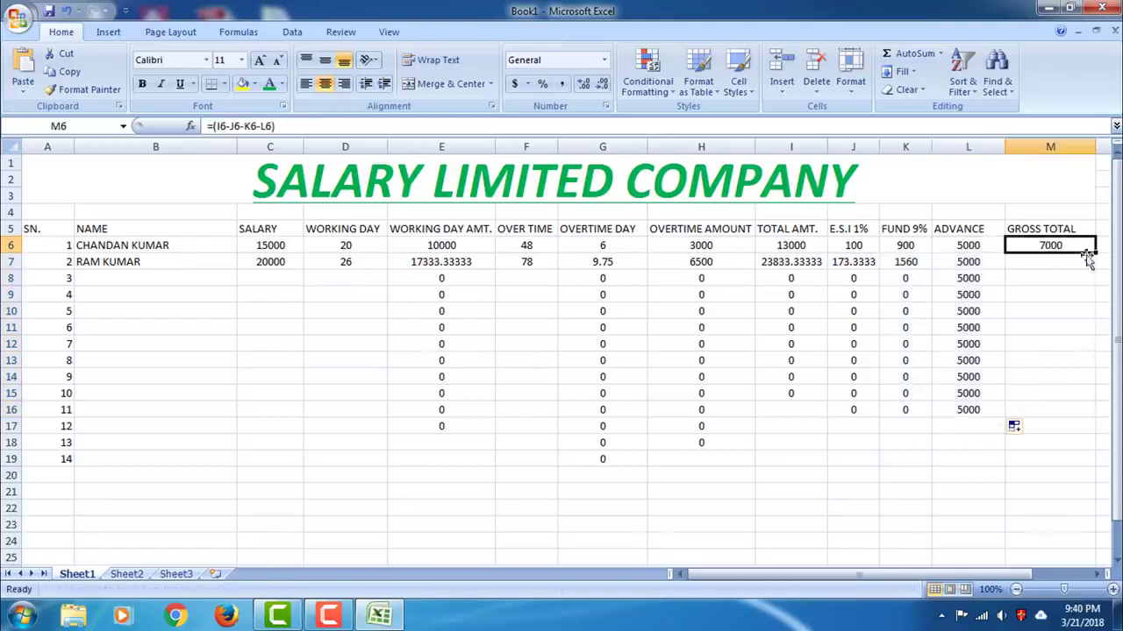
left_click_drag(1097, 253, 1088, 419)
left_click(521, 261)
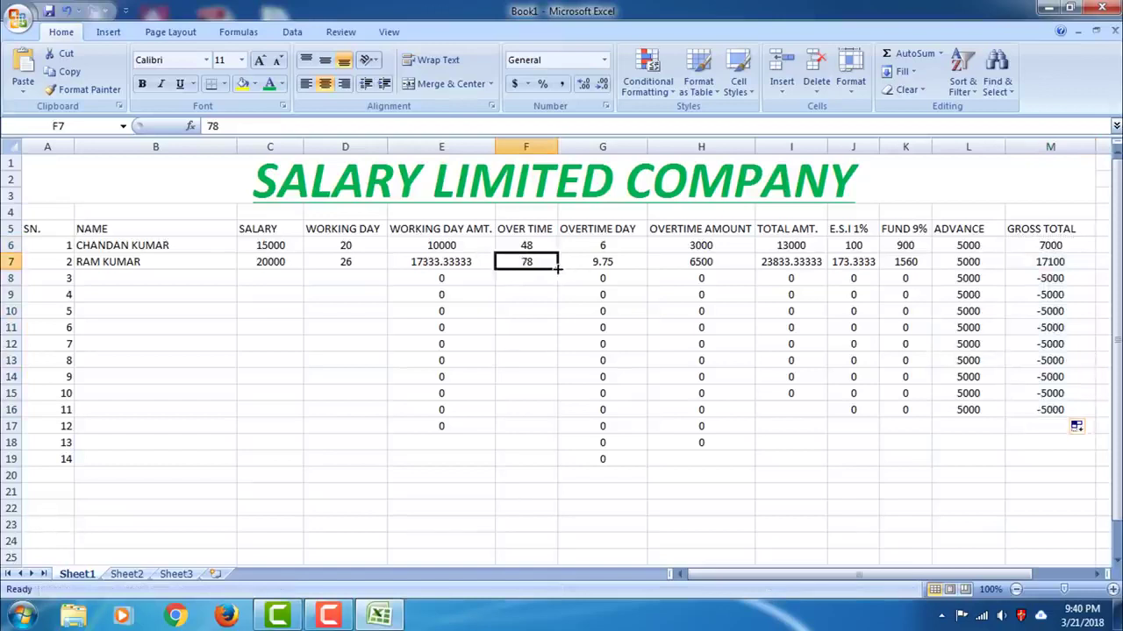
Enter the third employee's name in B8, salary 12000 in C8 and 18 working days in D8
left_click(858, 440)
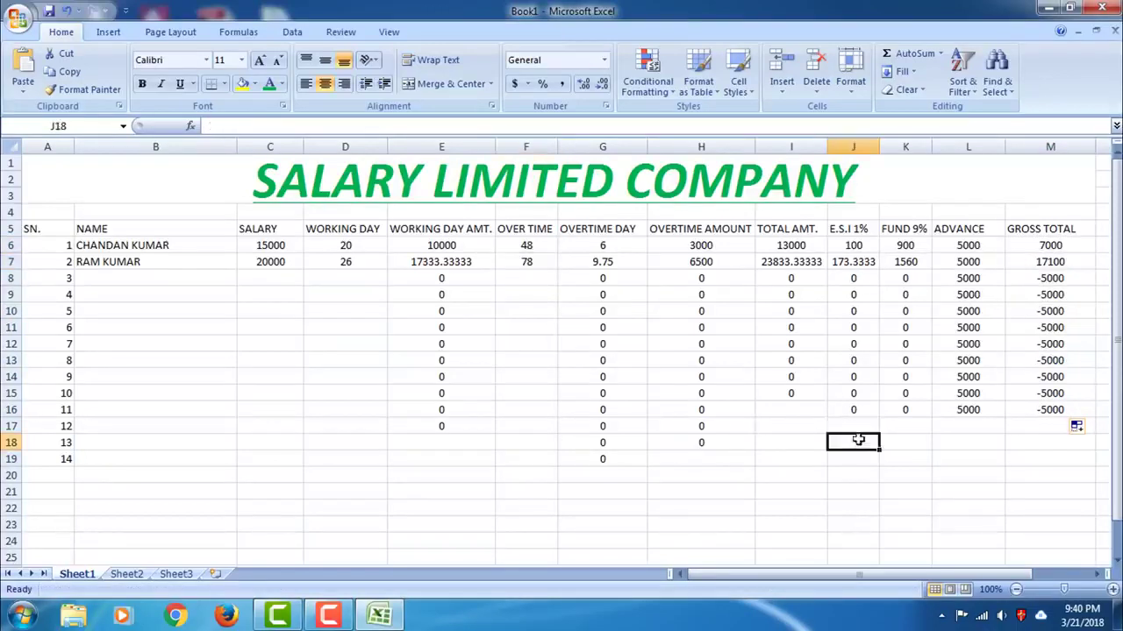
left_click(199, 281)
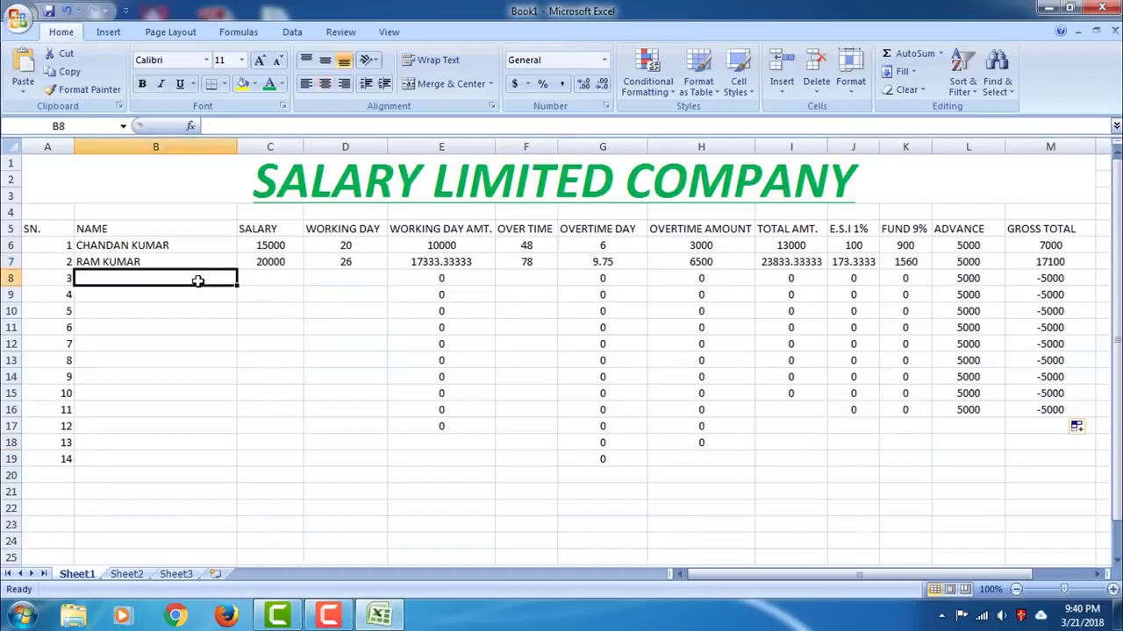
type("SHYAM K")
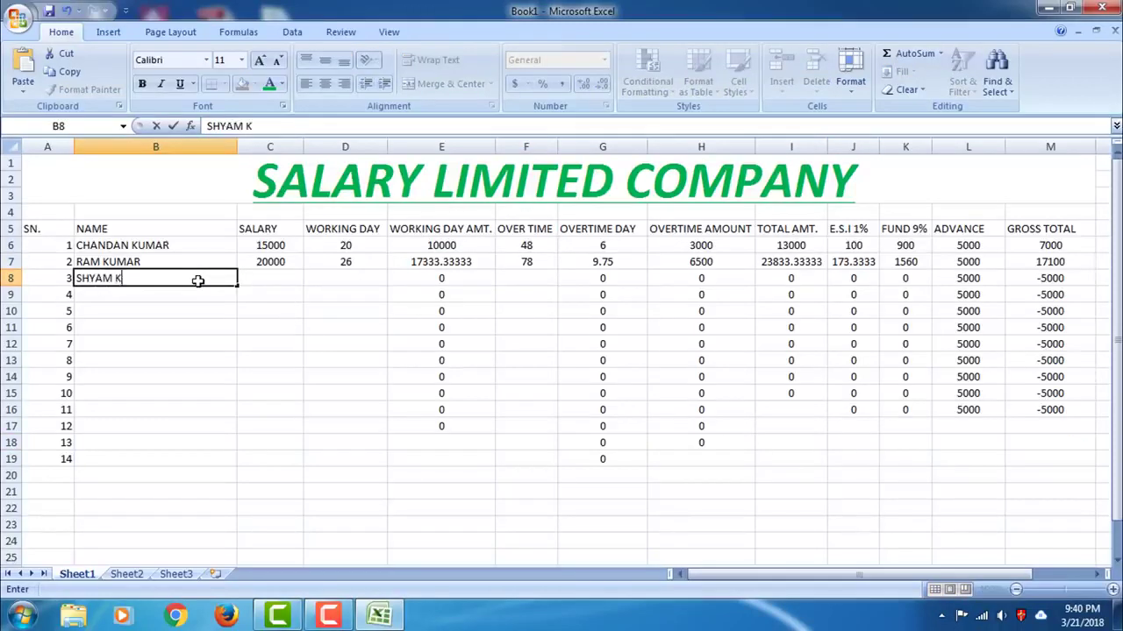
type("UMAR")
left_click(268, 277)
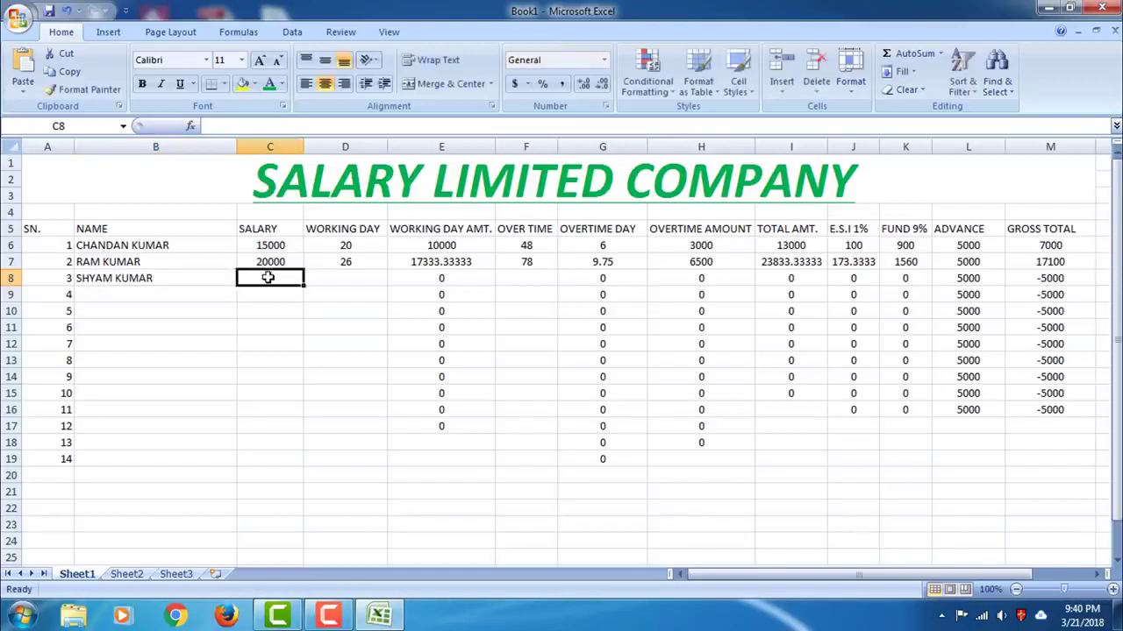
type("12000")
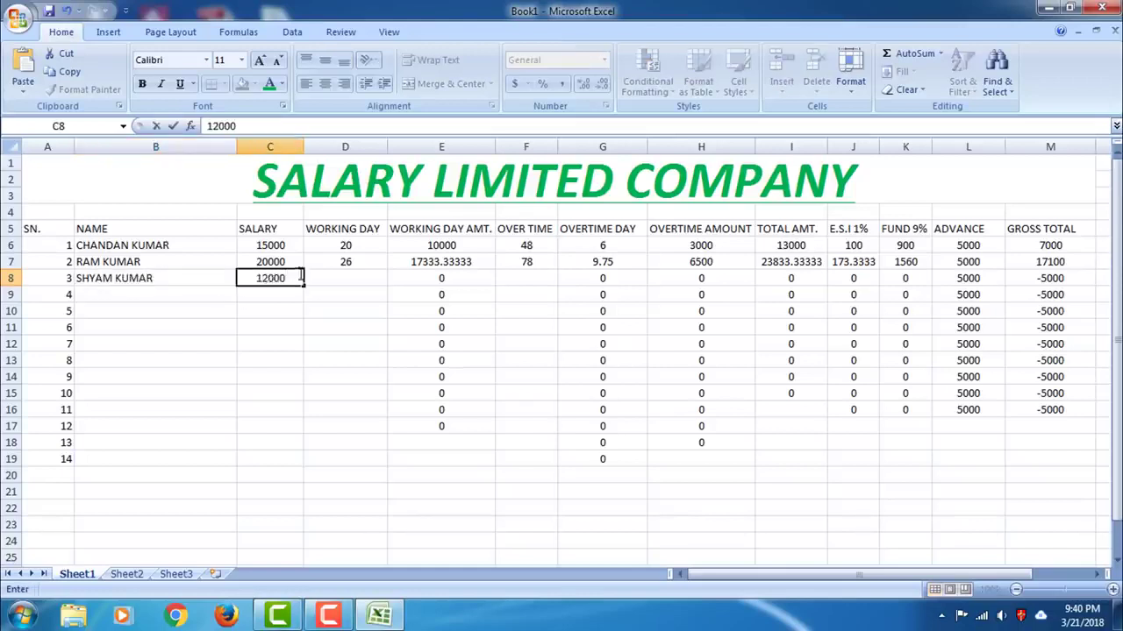
left_click(336, 280)
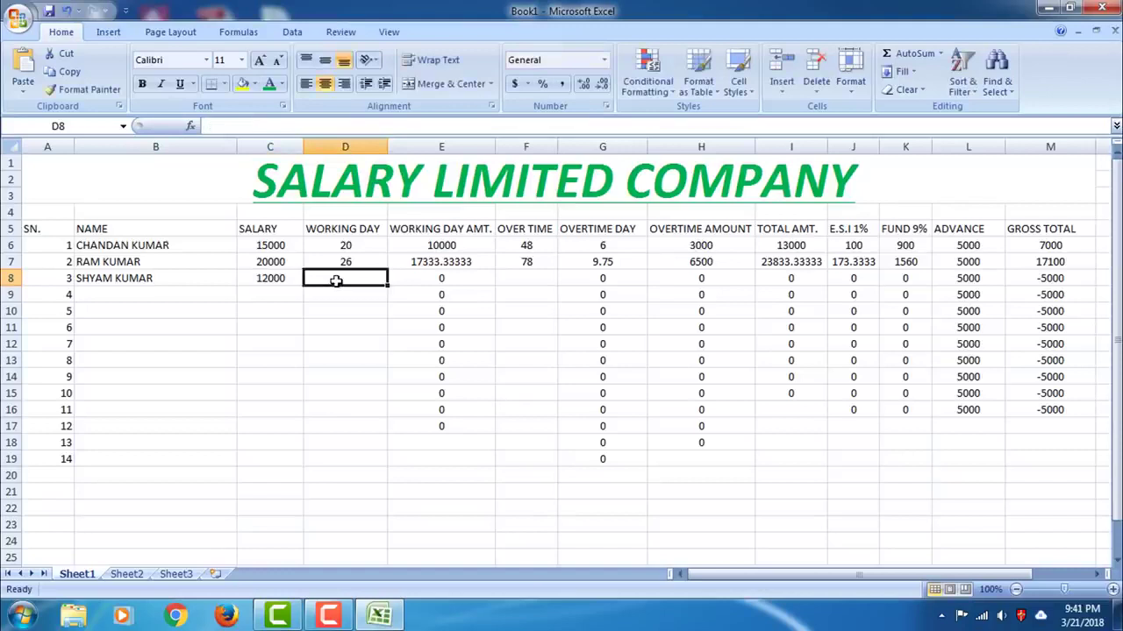
type("18")
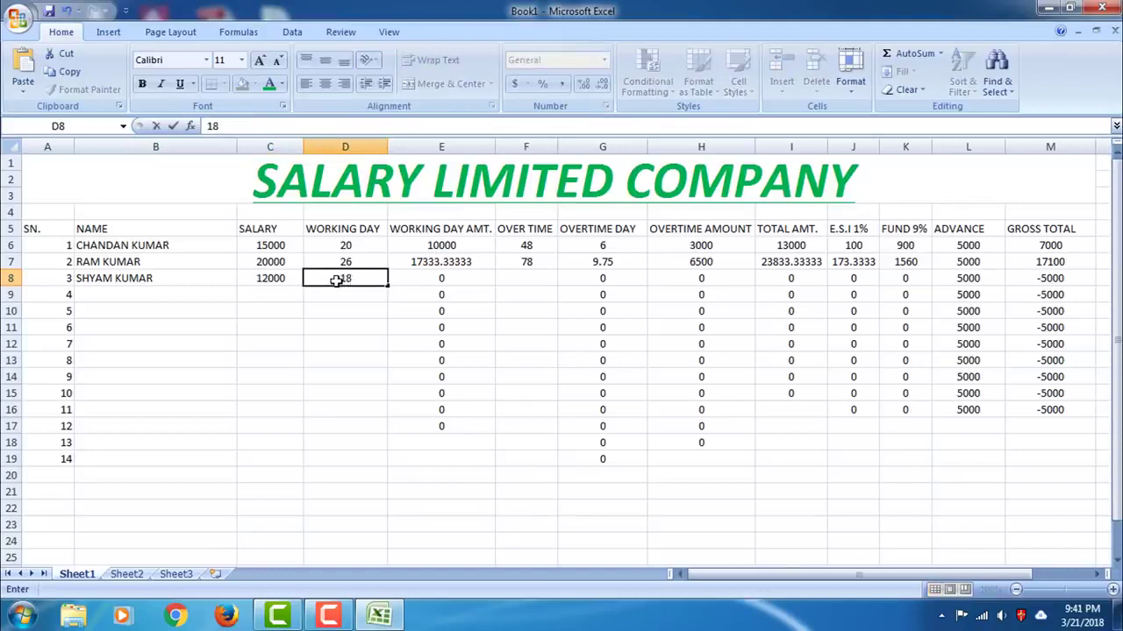
left_click(393, 295)
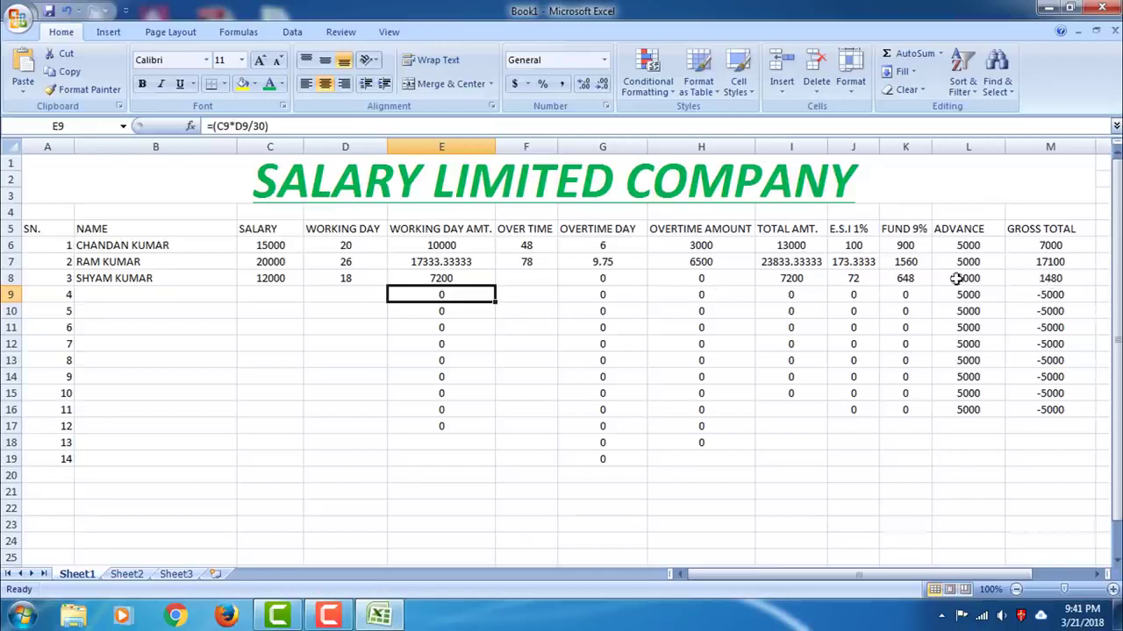
Enter 35 overtime hours for the third employee in F8
left_click(530, 279)
type("35")
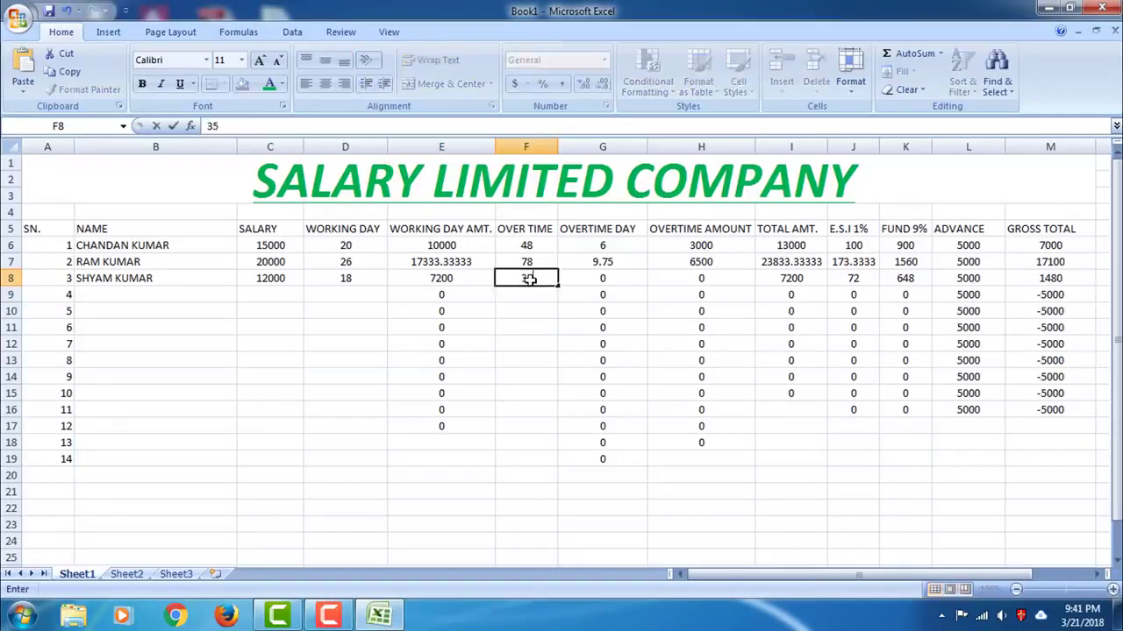
key("Return")
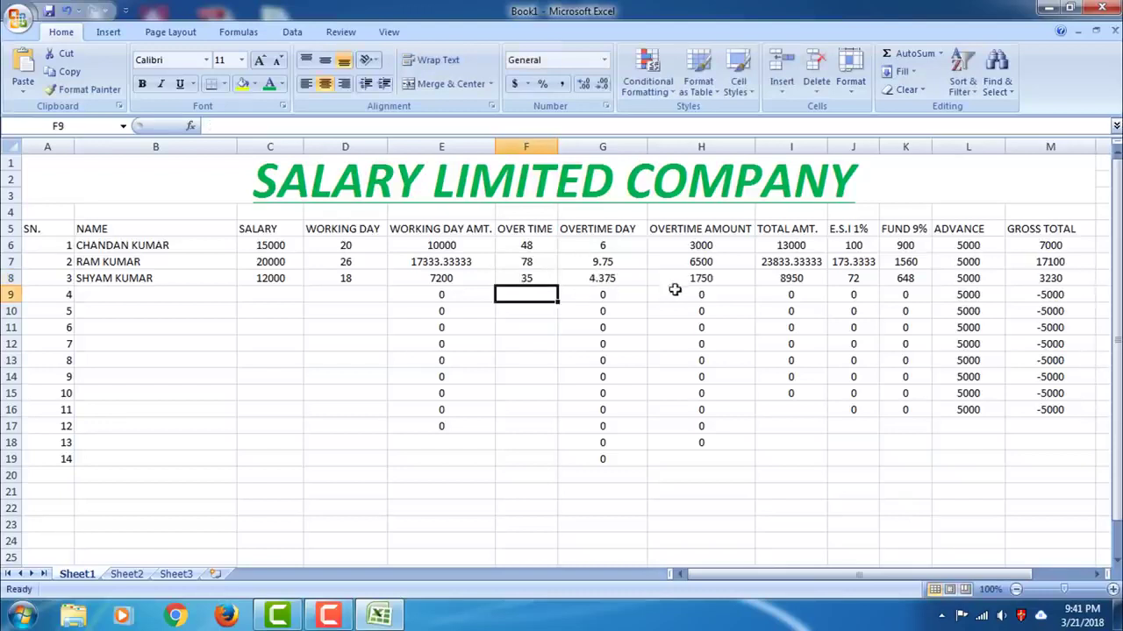